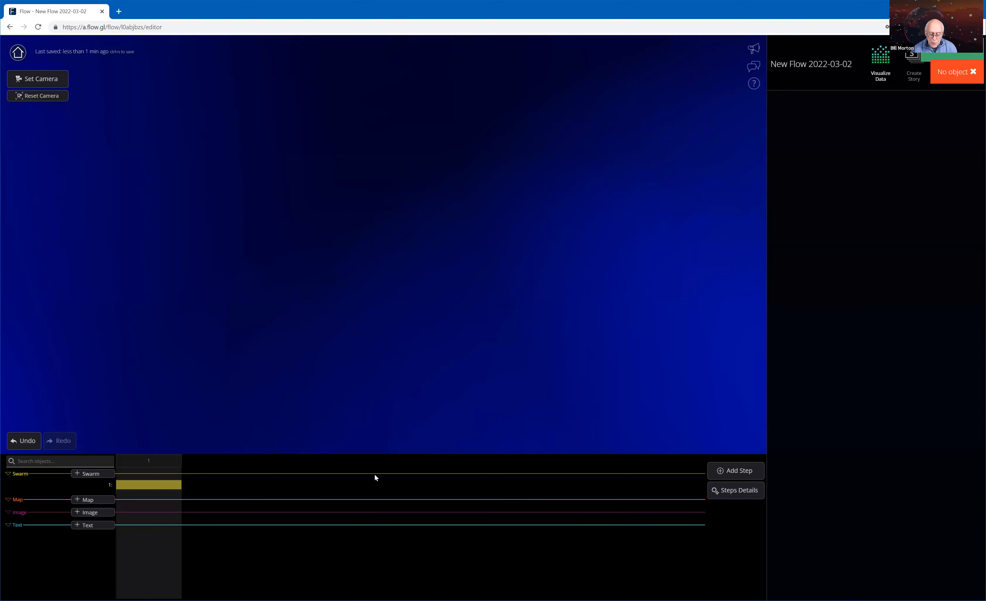
Load the 10000 Cities dataset from the library into the step 1 swarm and review its data table.
left_click(160, 487)
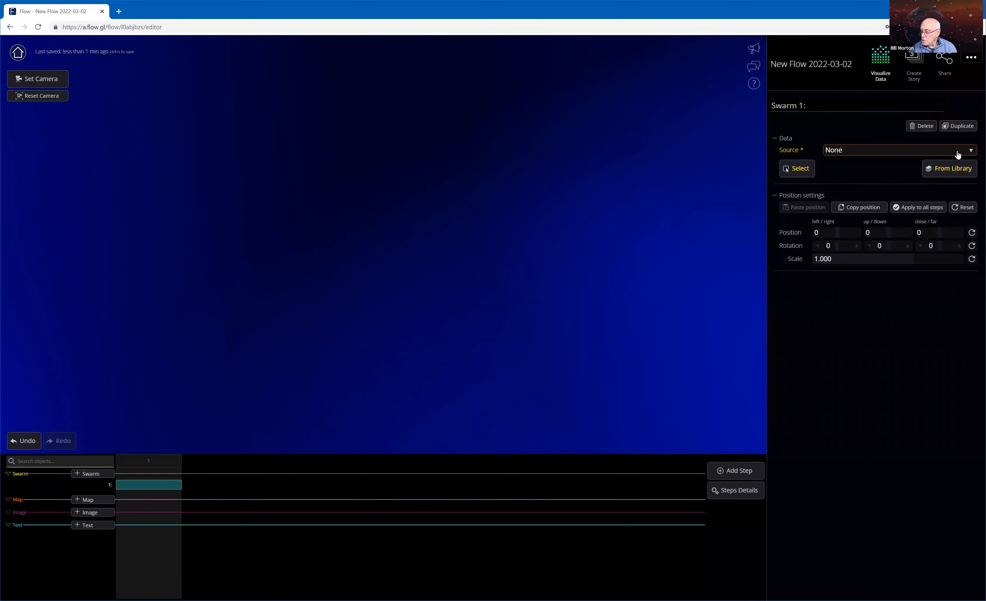
left_click(951, 171)
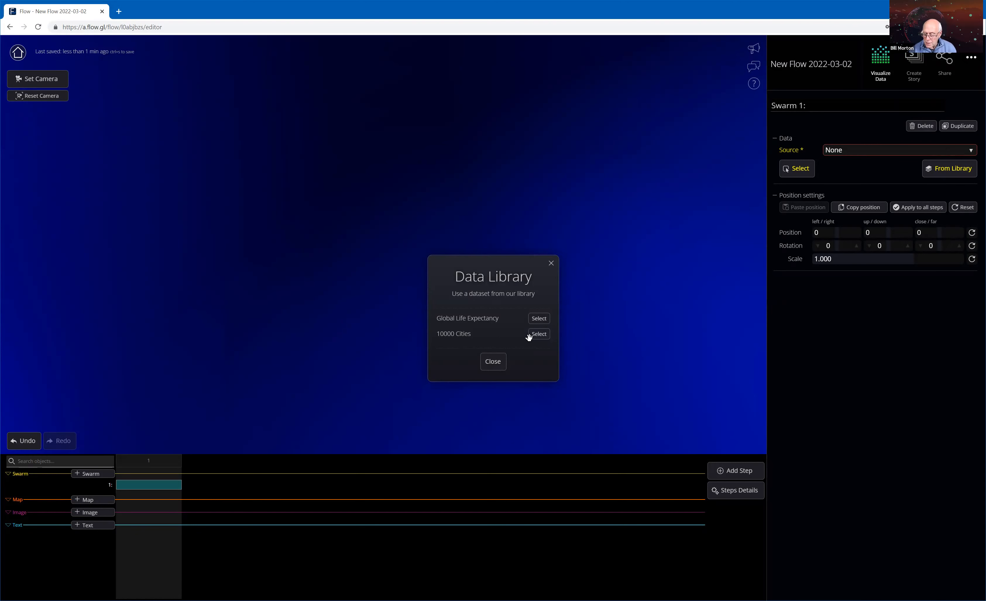
left_click(540, 335)
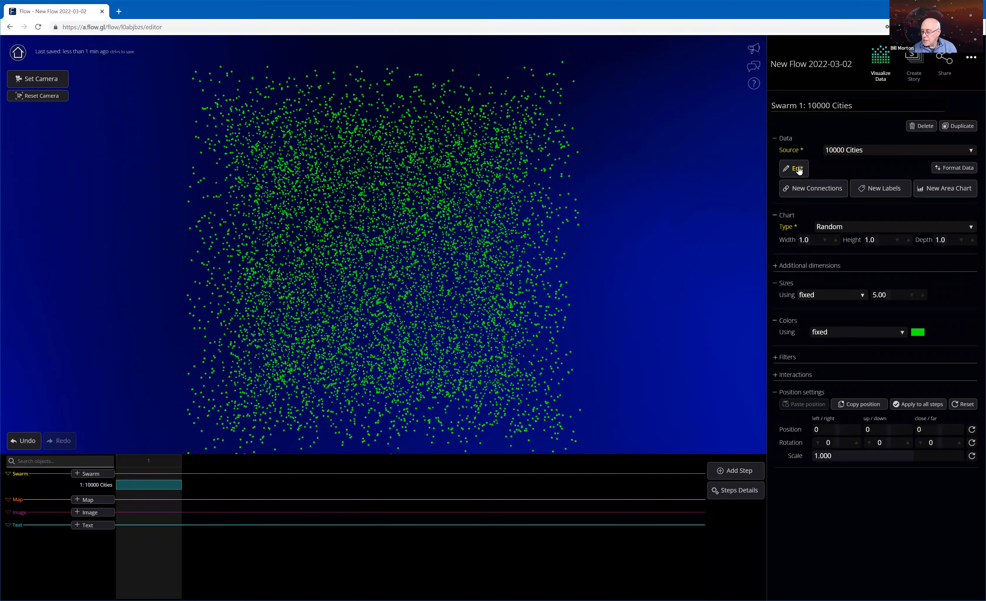
left_click(797, 170)
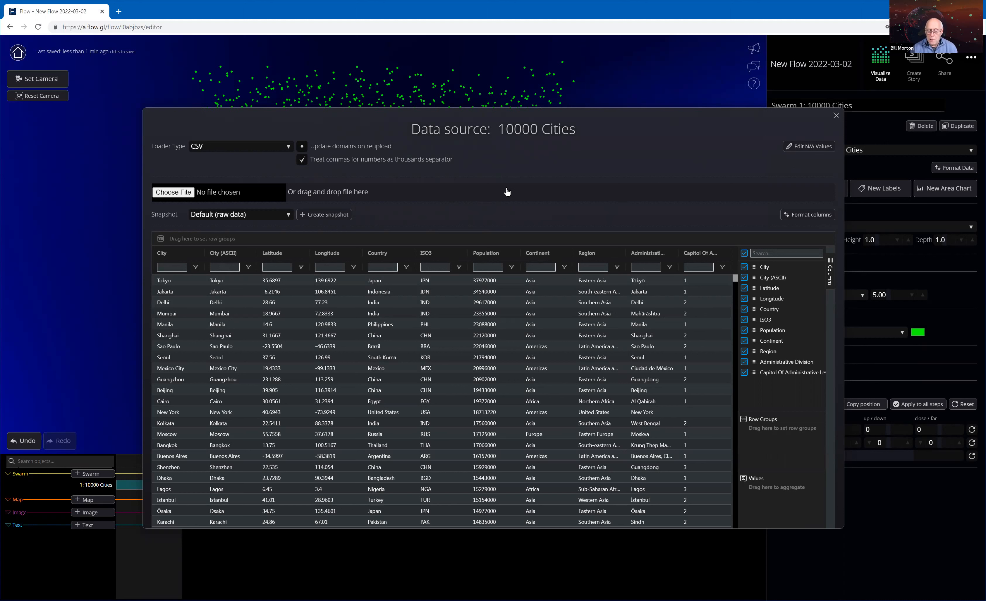
key("Escape")
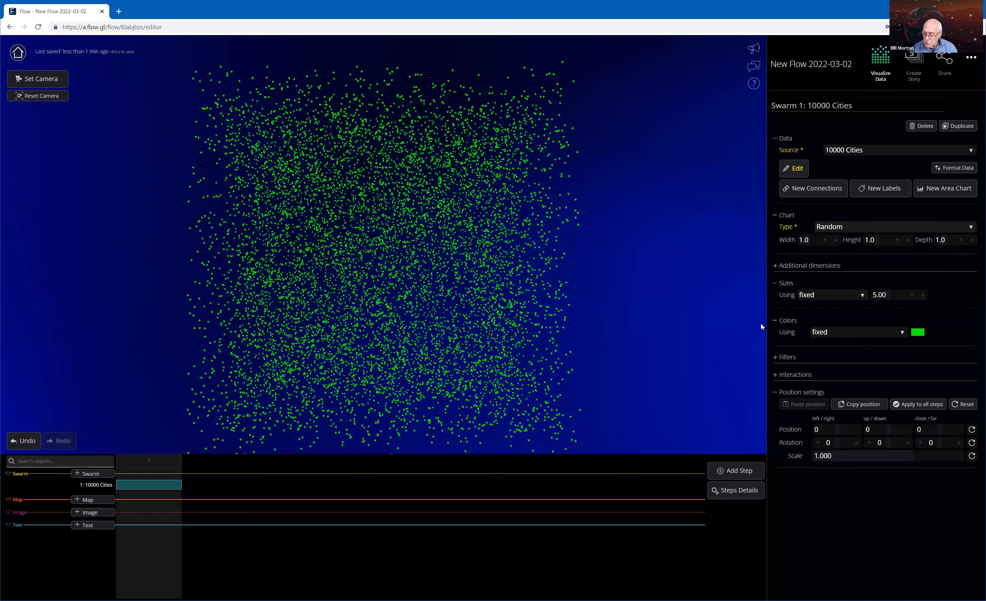
Enable the on-select popup for the 10000 Cities swarm, keeping Overlay as the popup type.
left_click(775, 375)
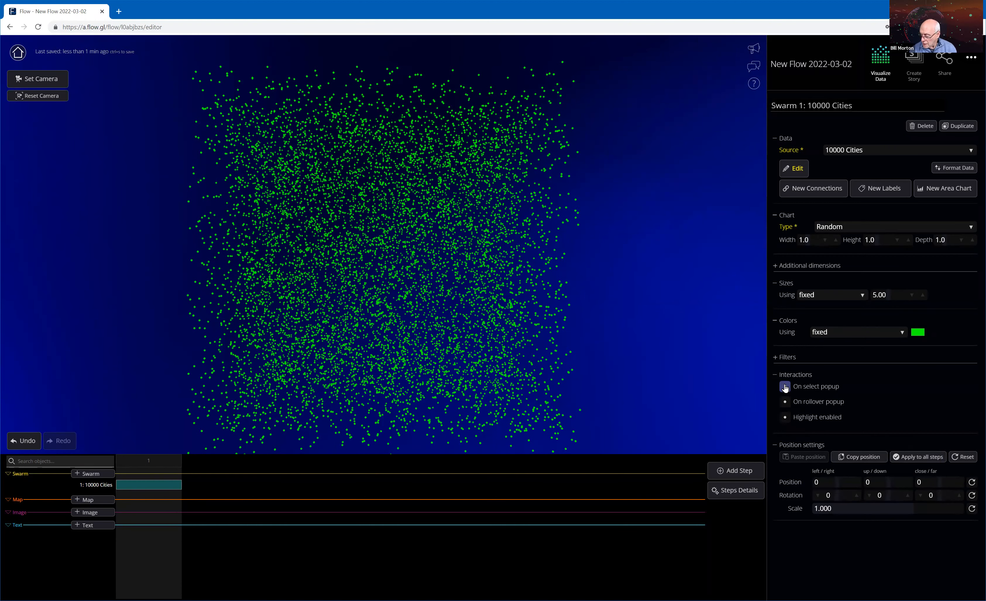
left_click(785, 387)
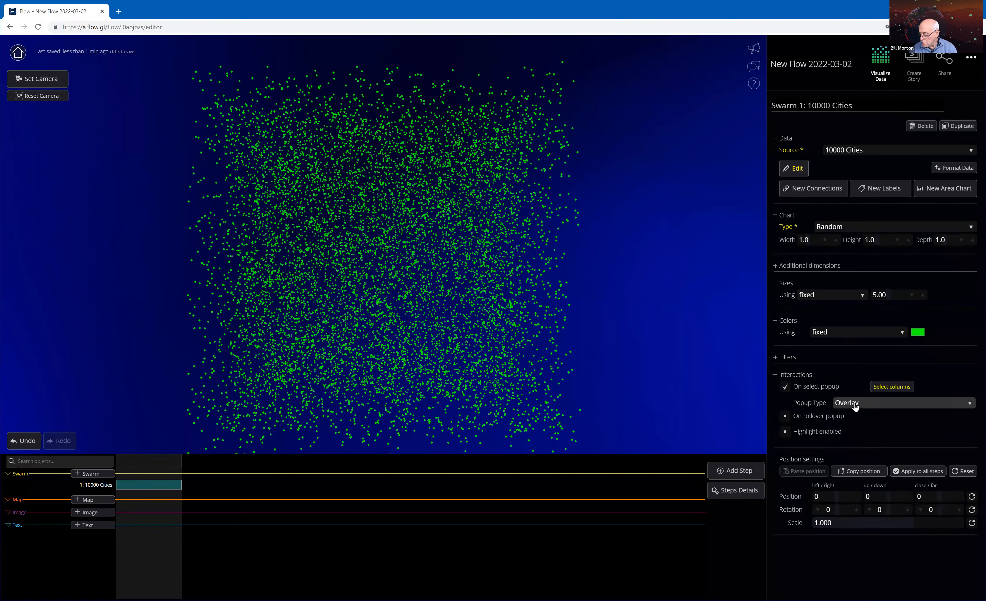
left_click(875, 403)
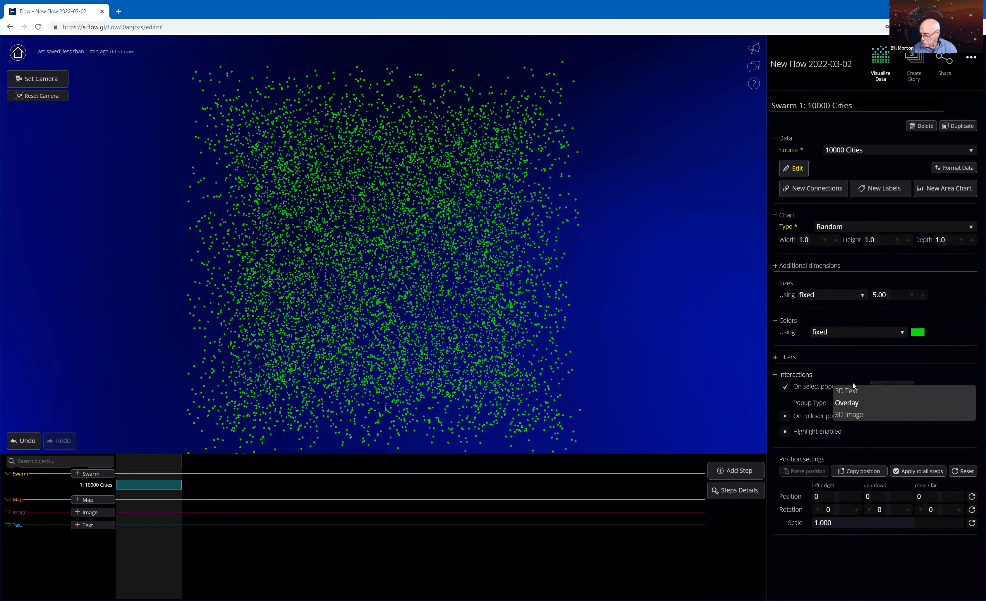
left_click(203, 138)
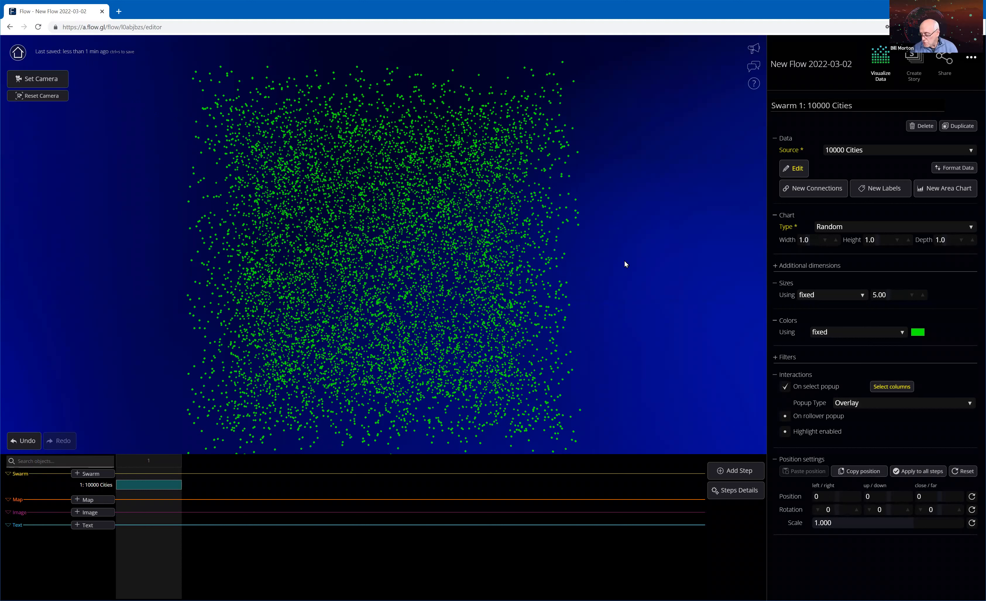
Choose City, Country, Population and Continent as the columns for the on-select overlay.
left_click(892, 388)
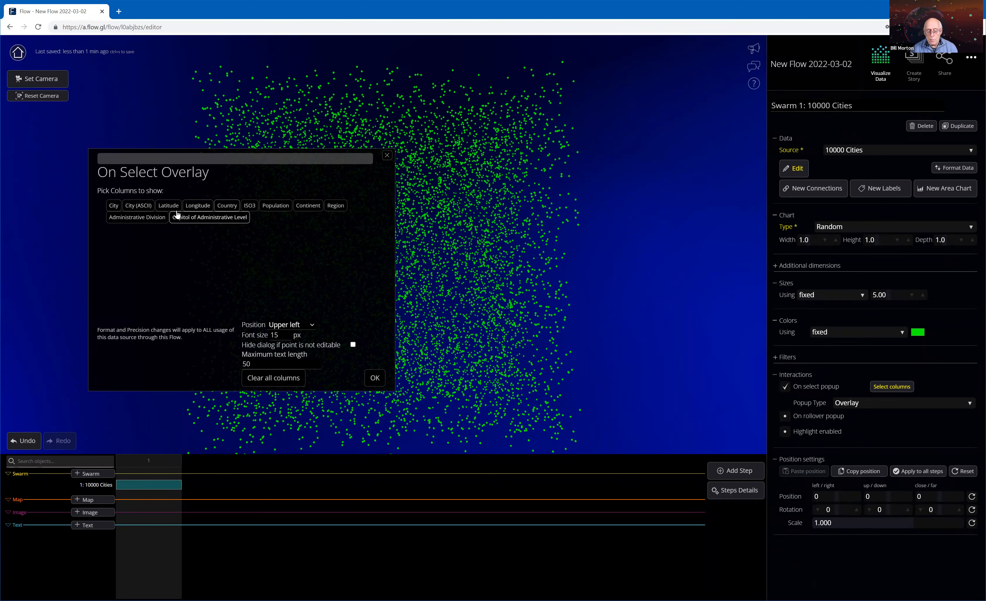
left_click(114, 206)
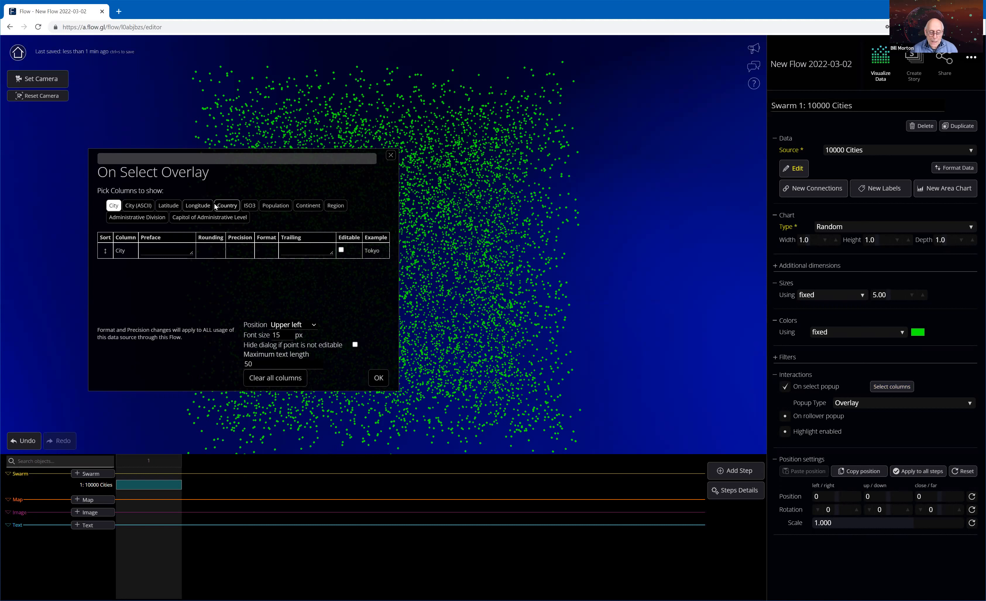
left_click(226, 207)
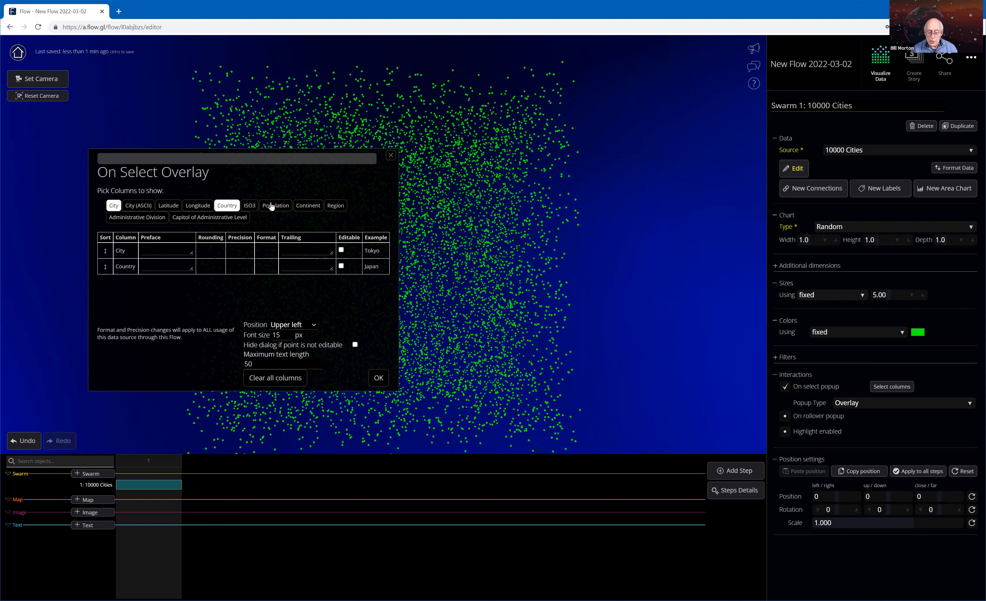
left_click(271, 207)
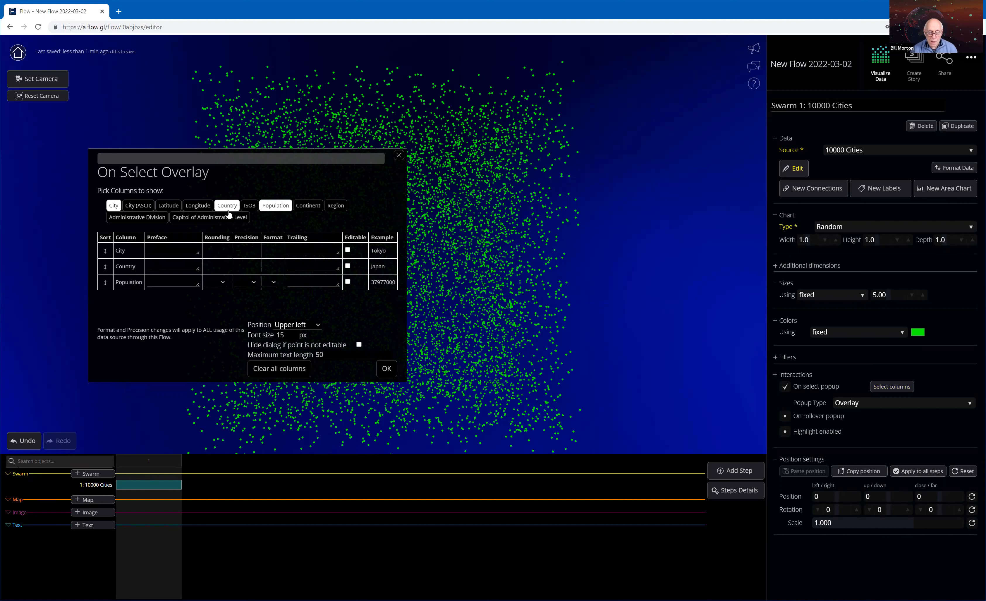
left_click(304, 206)
Give the overlay columns the prefaces City, Country, Pop and Continent, and accept the overlay settings.
left_click(168, 246)
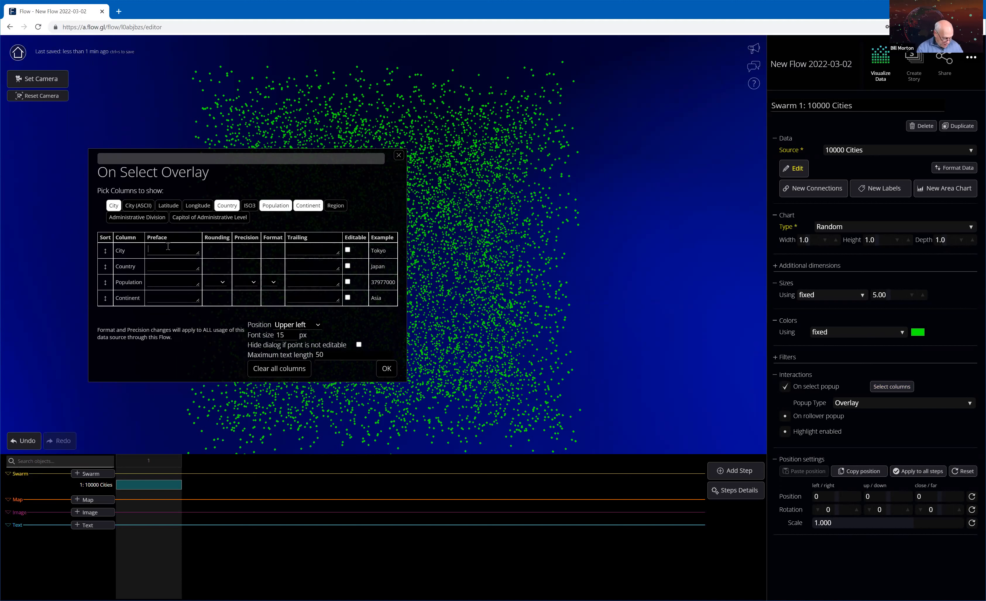
type("City")
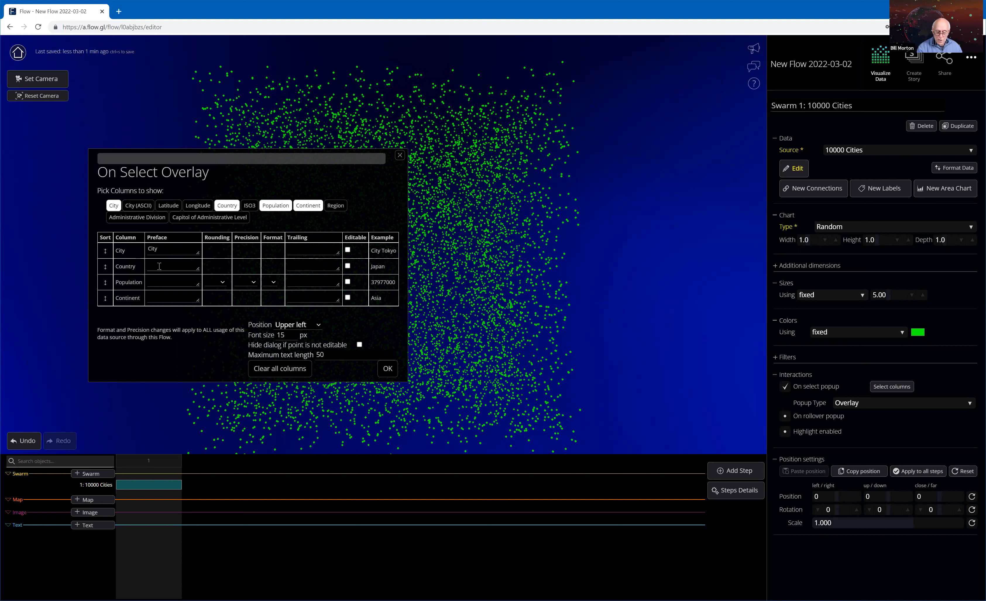
left_click(159, 266)
type("Country")
left_click(158, 278)
type("P")
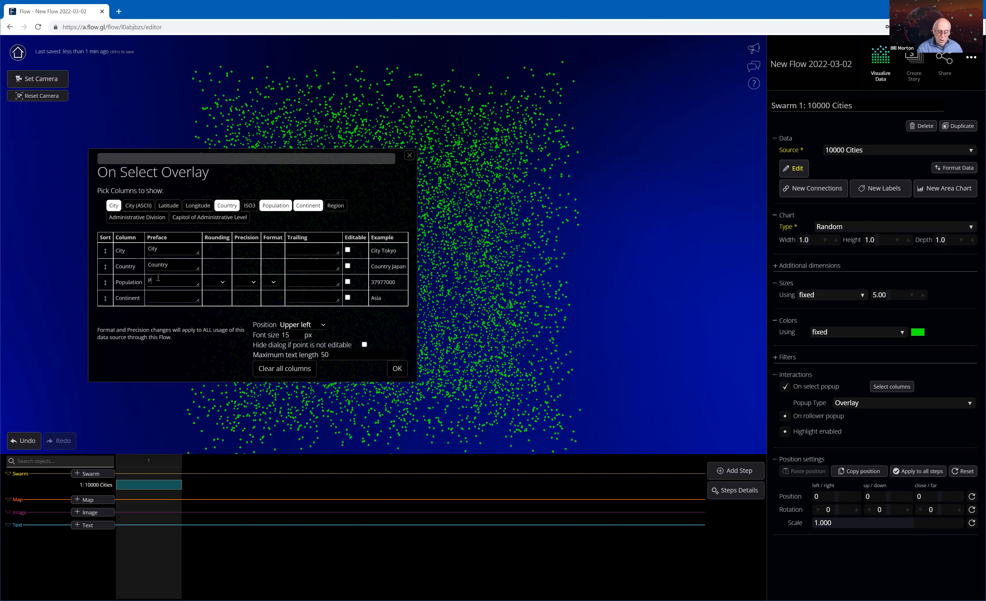
type("op")
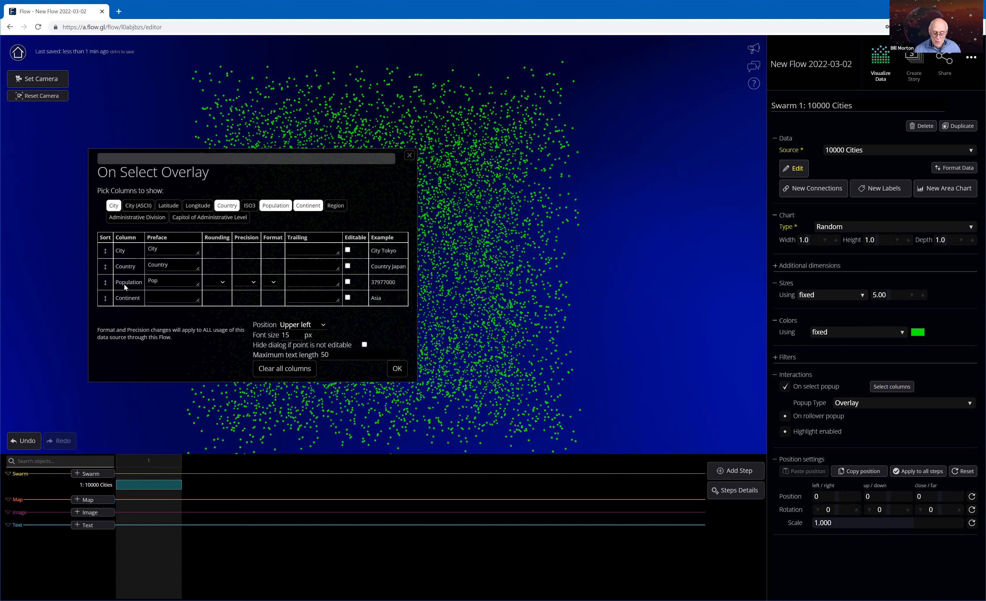
left_click(160, 295)
type("Continent")
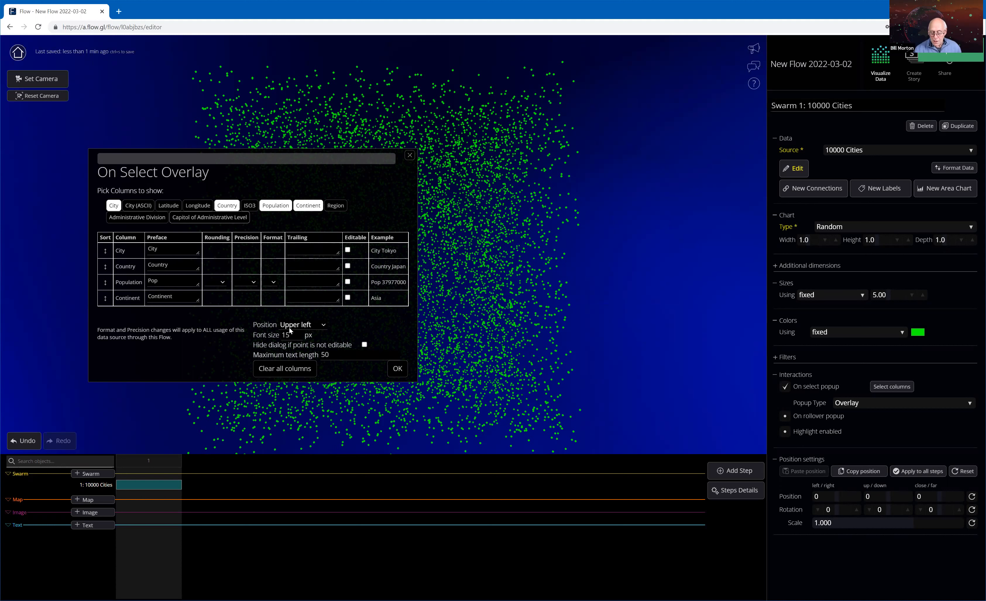
left_click(398, 369)
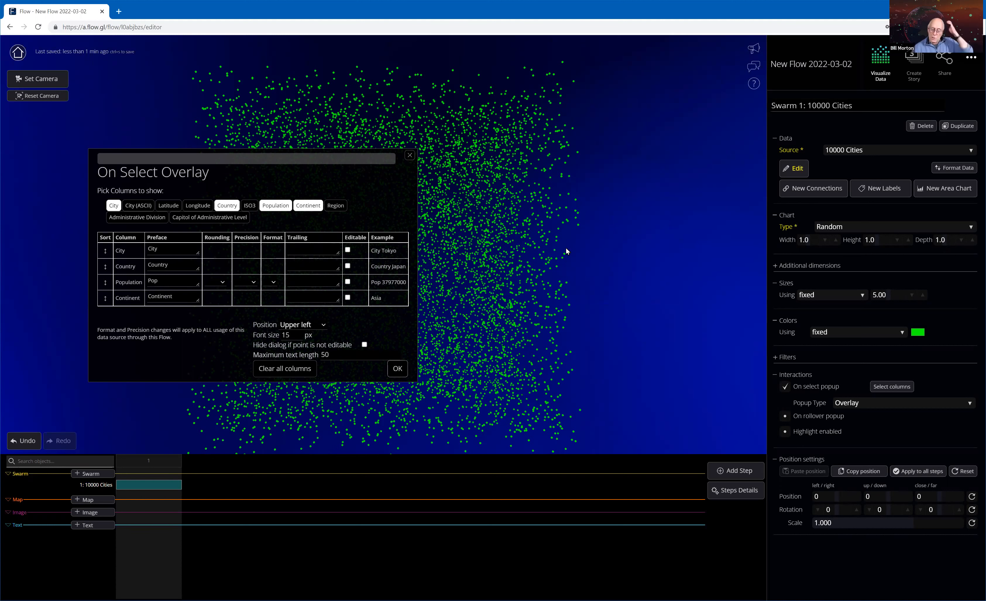
Test the overlay popup on a few points at the edges of the swarm.
left_click(579, 226)
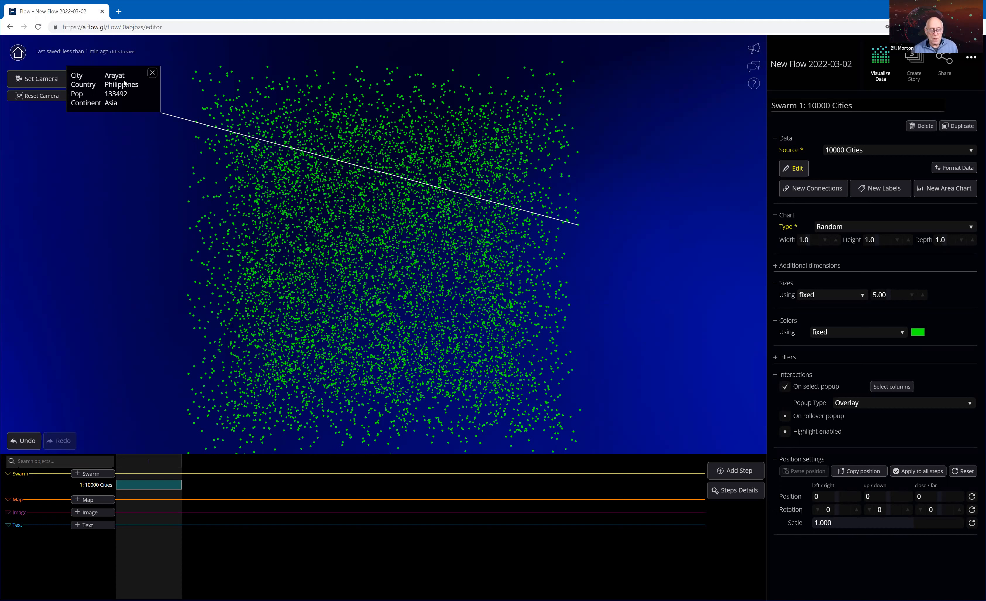
left_click(479, 76)
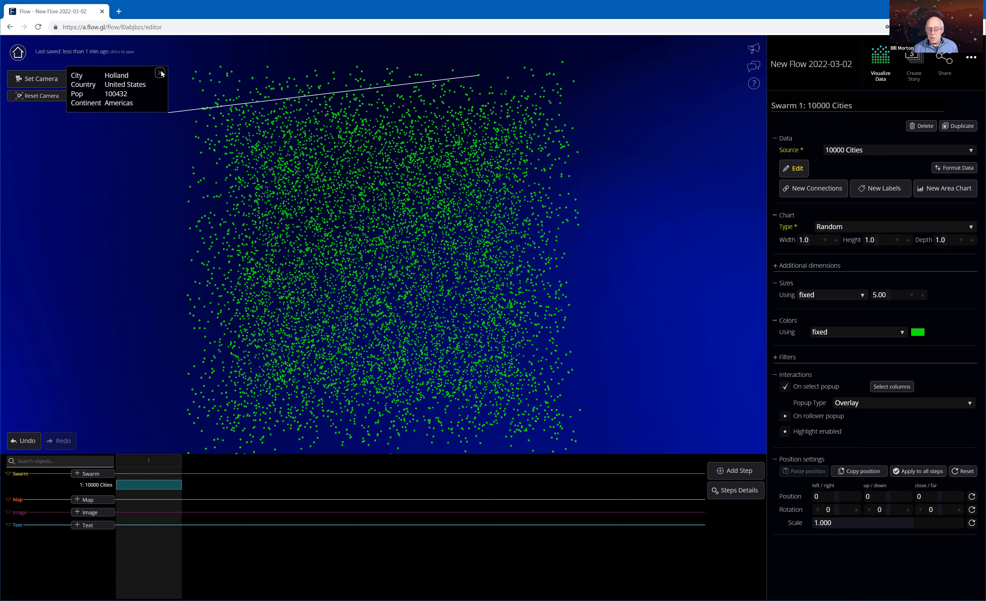
left_click(367, 413)
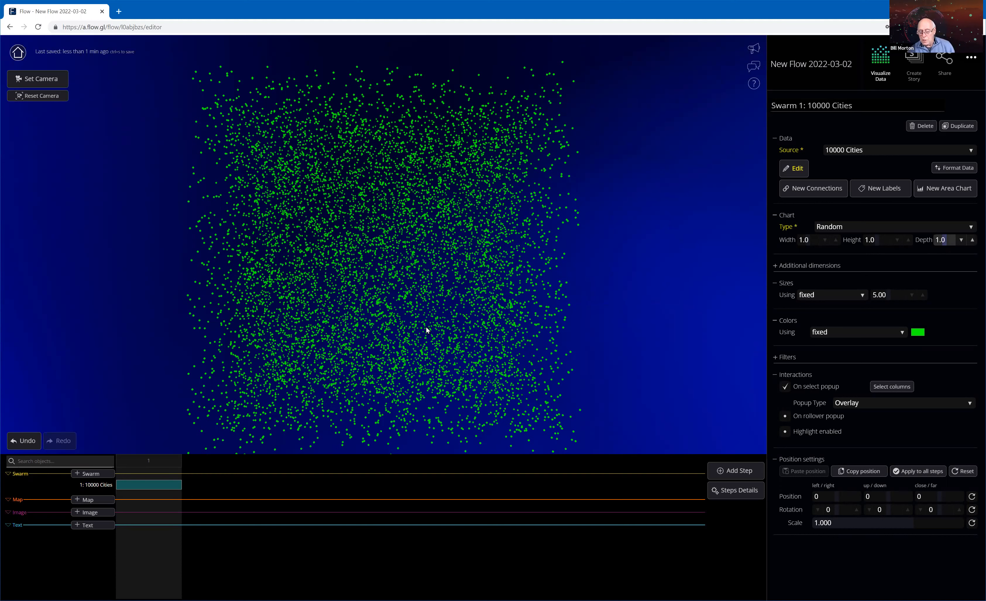
Add a second step by duplicating the current one and check a point's popup in it.
left_click_drag(426, 327, 534, 320)
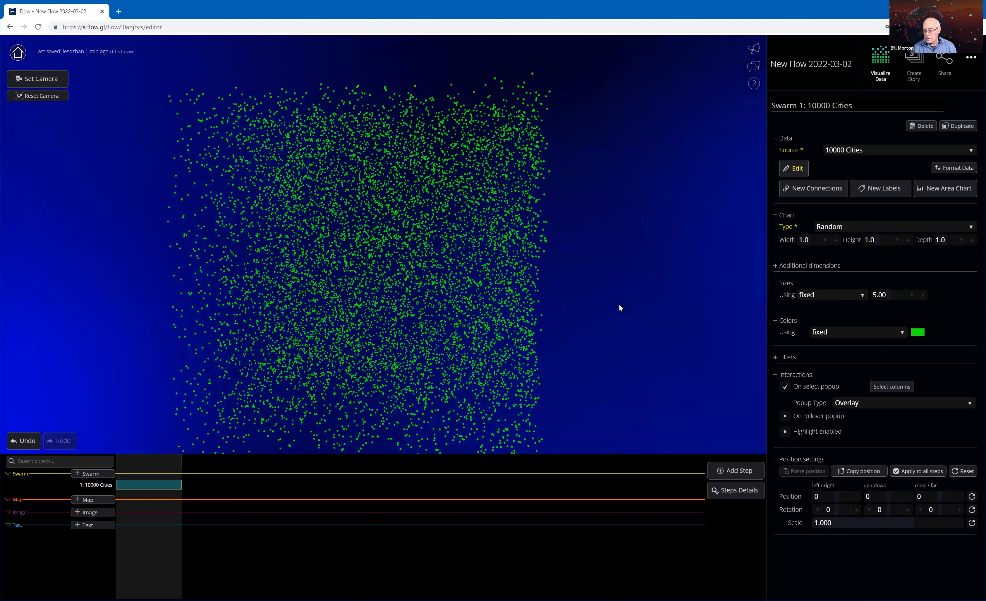
scroll(620, 305, "down", 3)
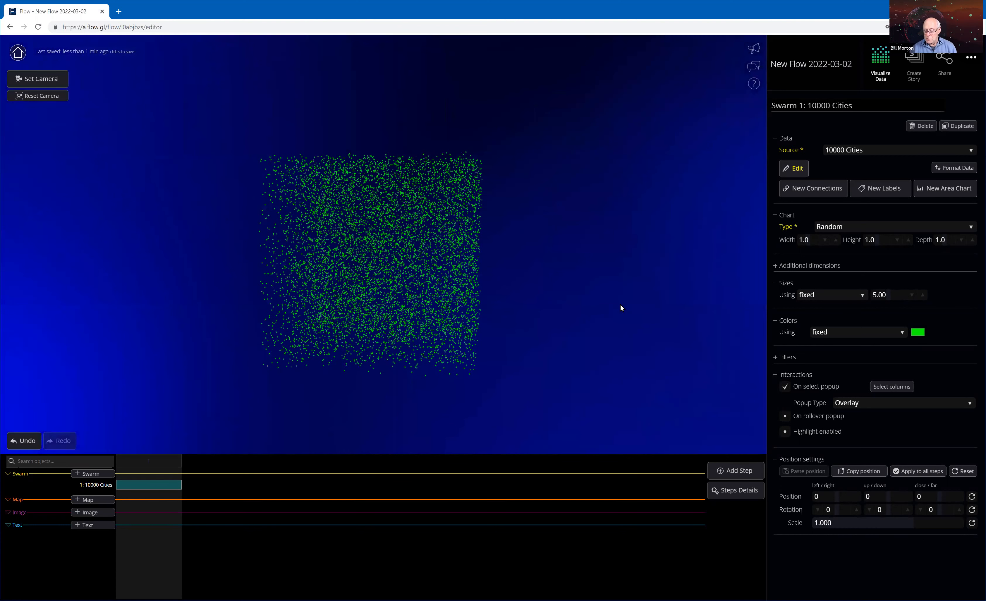
scroll(596, 309, "up", 3)
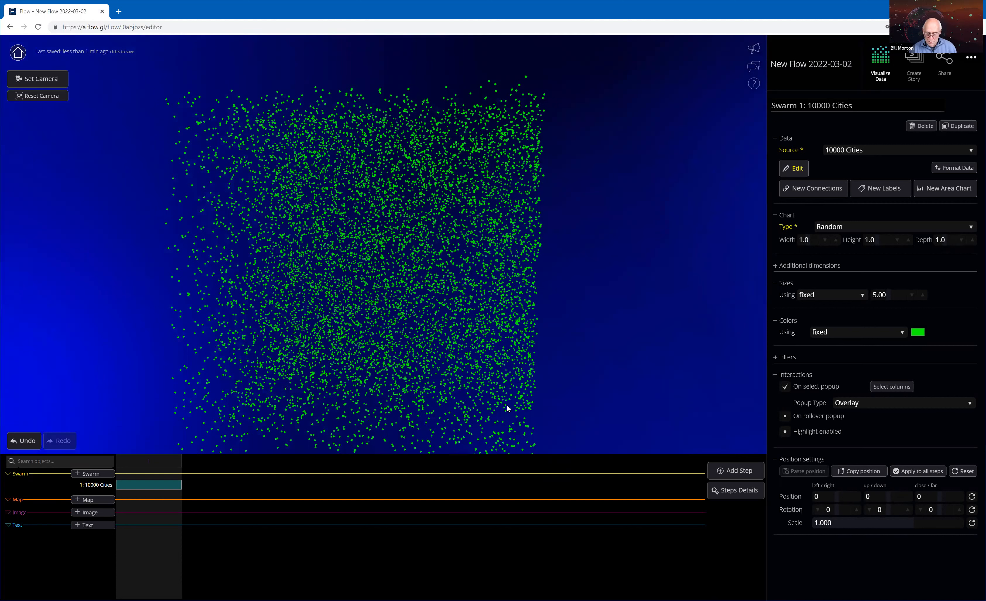
left_click(741, 473)
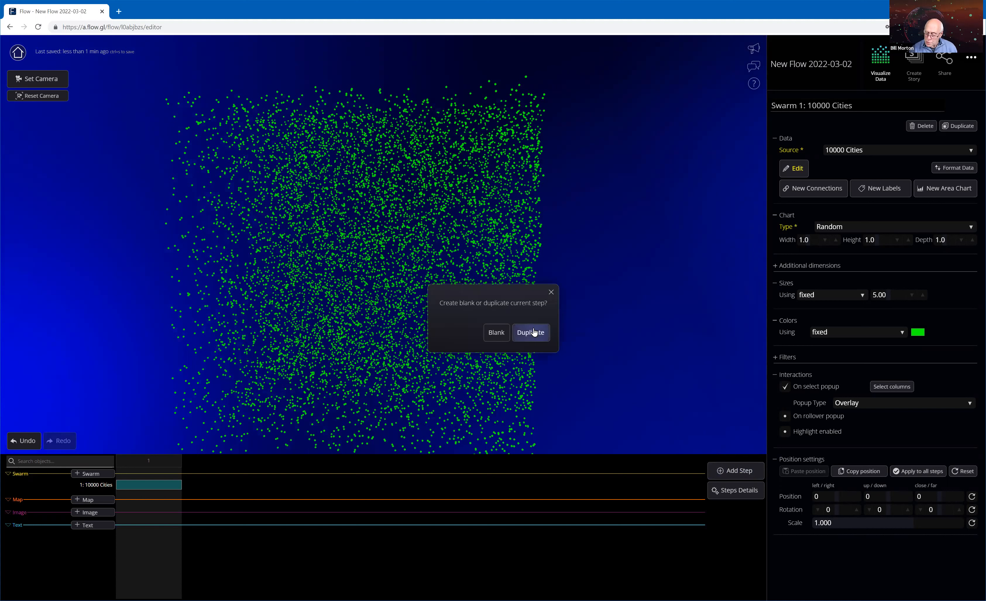
left_click(533, 332)
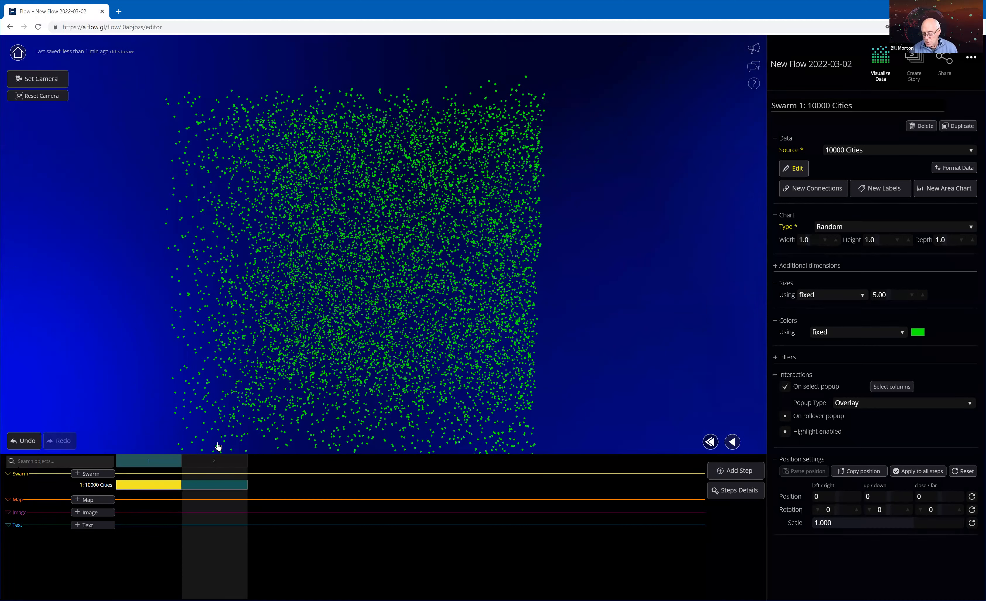
left_click(538, 320)
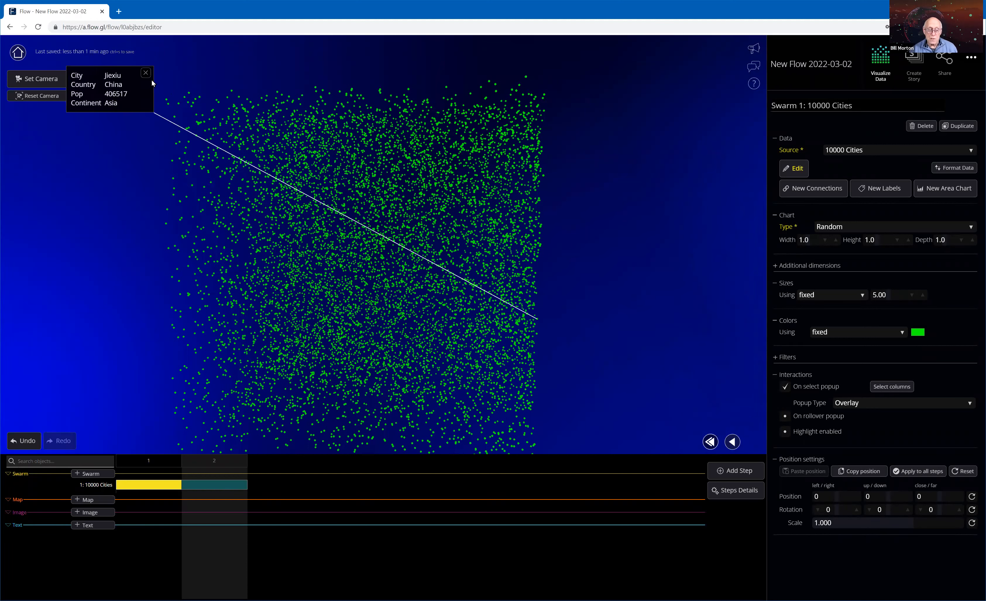
left_click(146, 71)
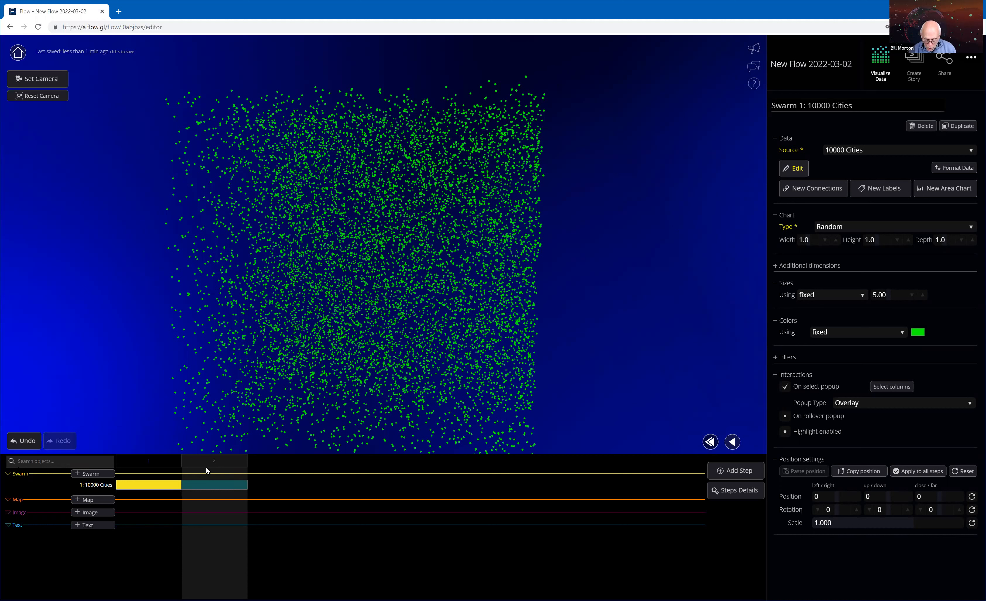
Change the swarm's chart type in step 2 to Map from coordinates.
left_click(218, 469)
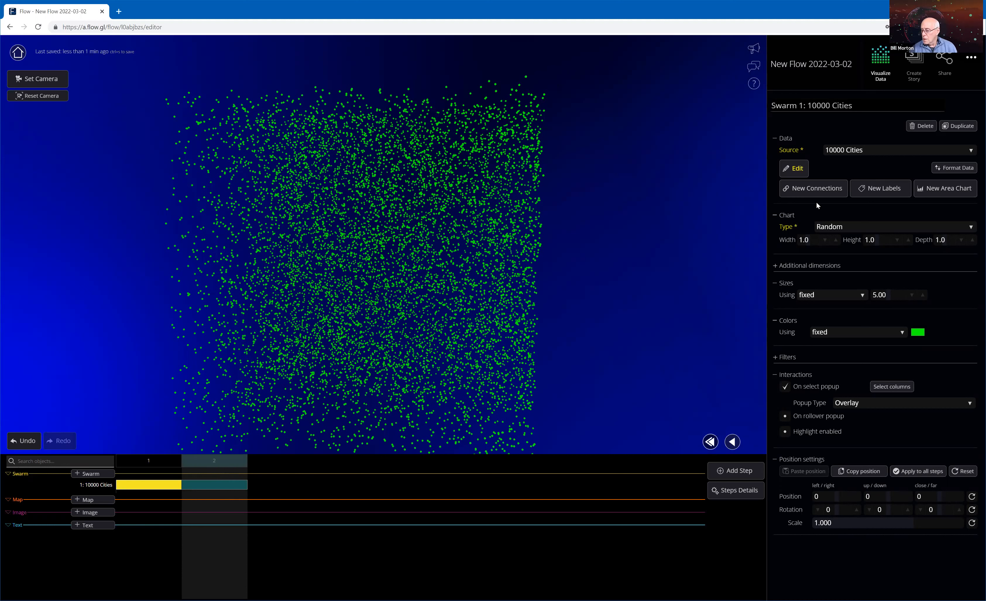
left_click(878, 230)
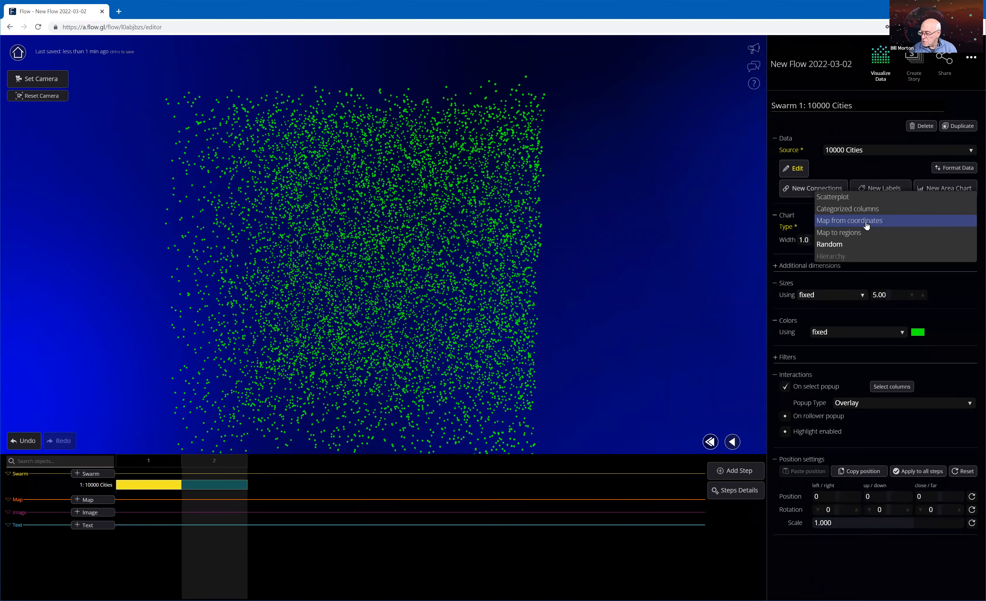
left_click(867, 224)
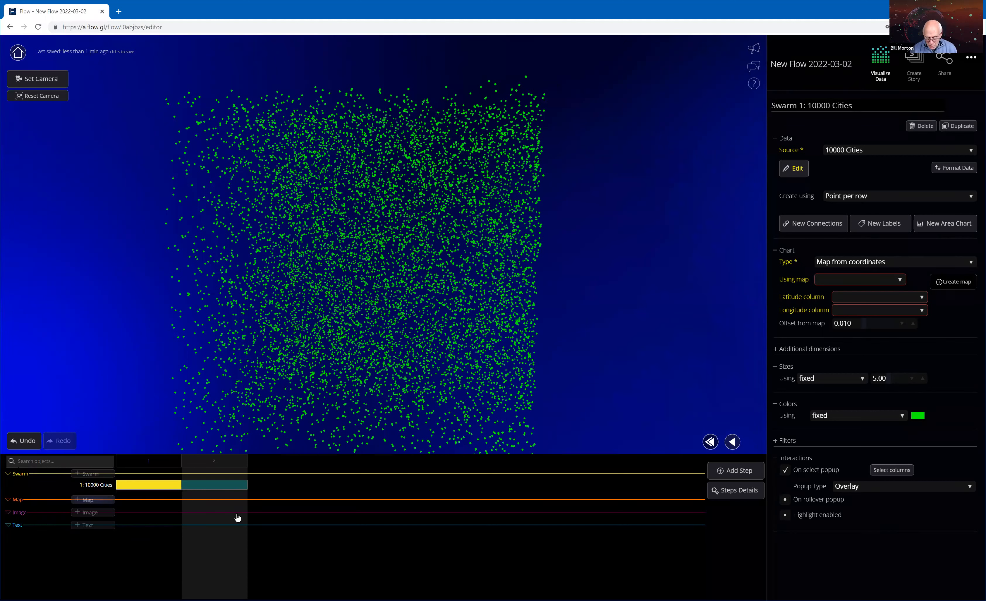
Add a map to step 2 and review its topology and projection options, keeping World and Sphere.
left_click(228, 506)
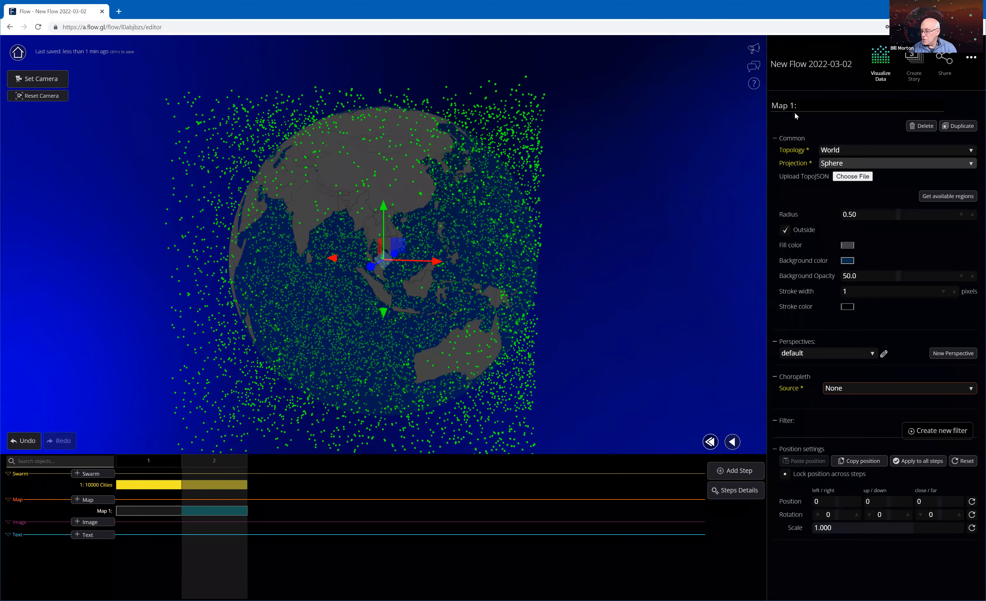
left_click(971, 151)
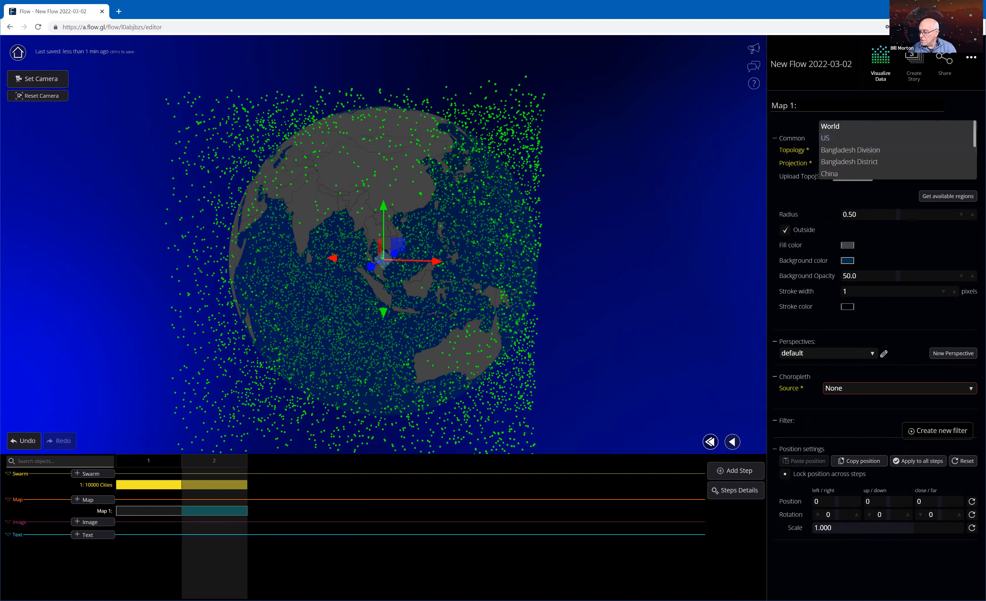
scroll(897, 150, "down", 3)
scroll(897, 150, "up", 1)
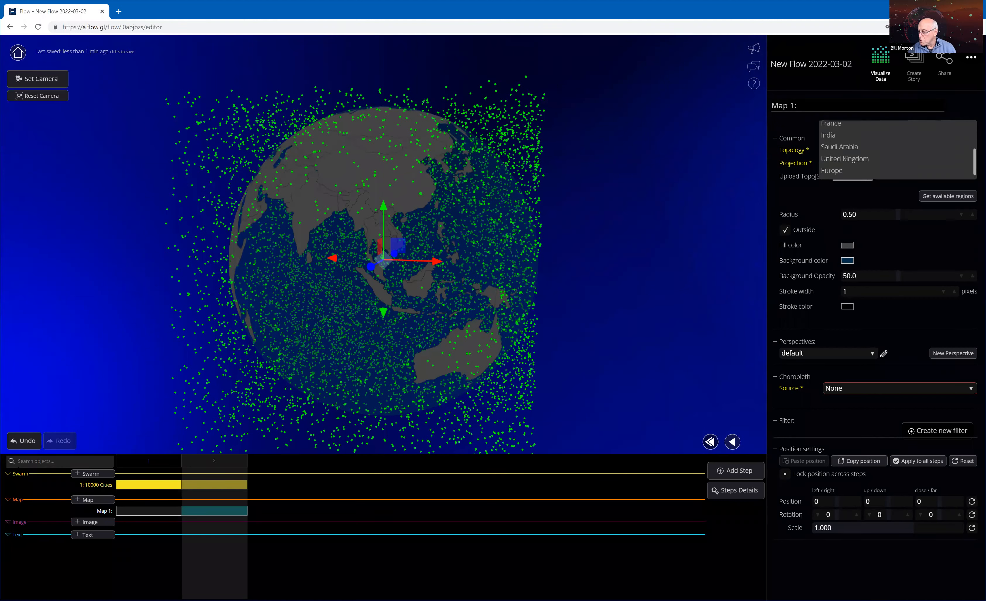
scroll(897, 150, "up", 2)
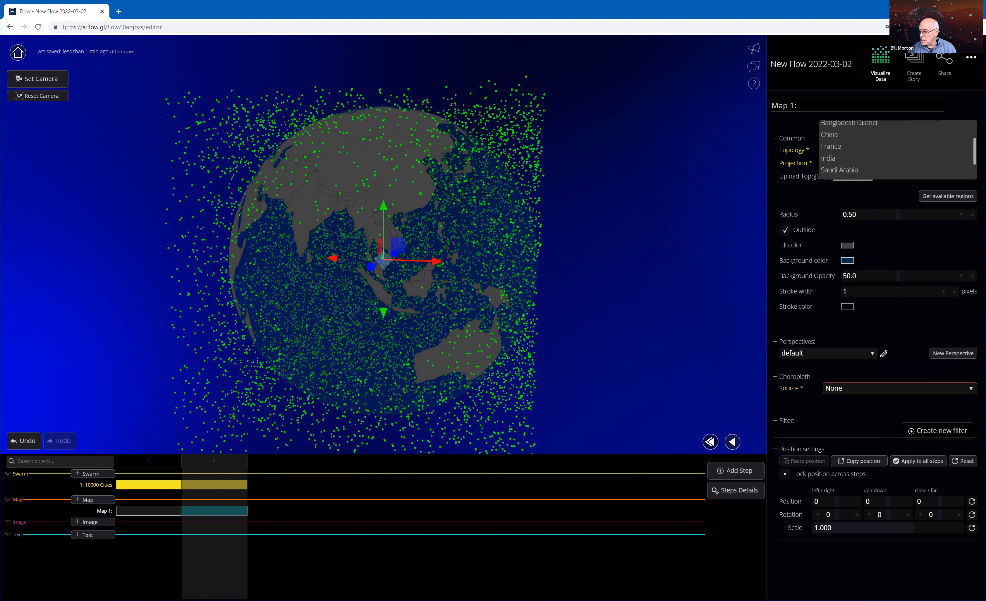
scroll(897, 150, "up", 2)
scroll(940, 146, "up", 1)
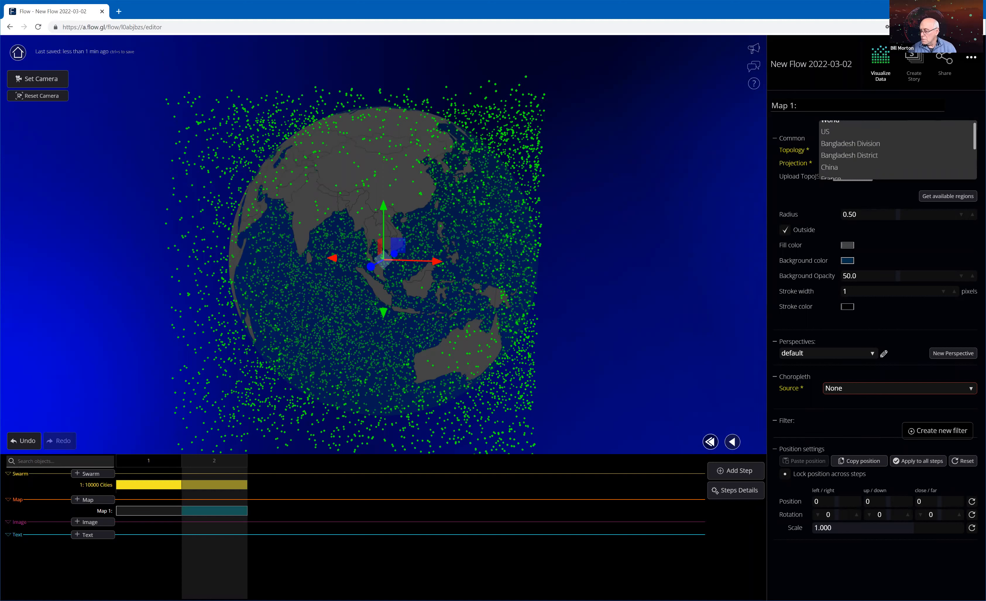
scroll(940, 146, "up", 1)
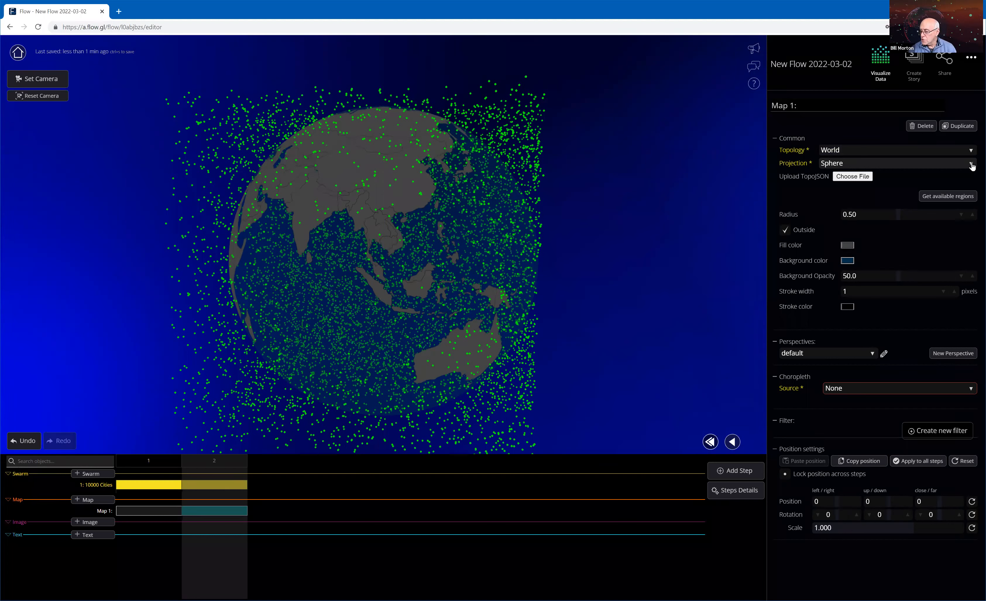
left_click(875, 163)
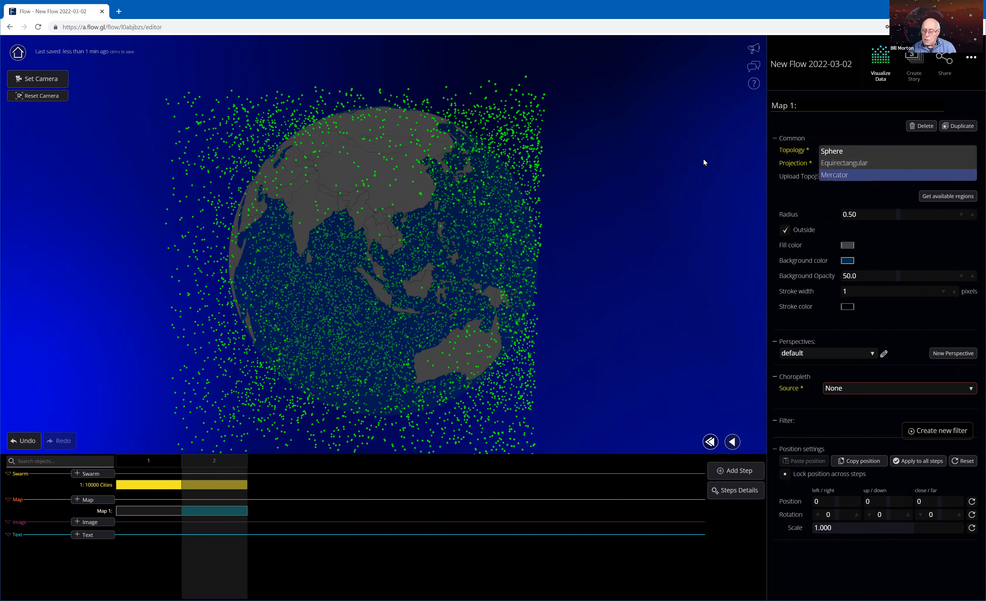
left_click(842, 152)
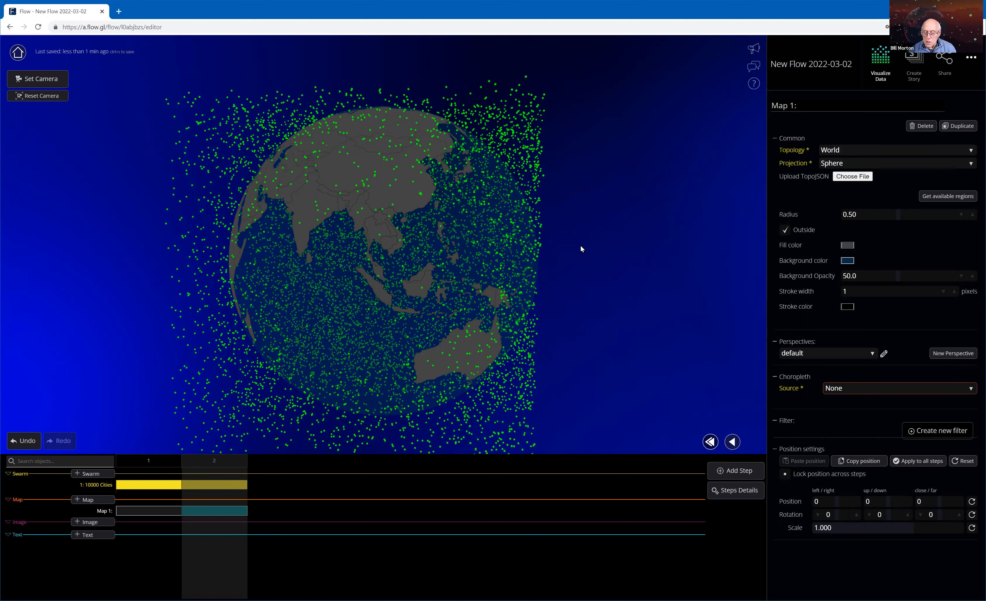
left_click_drag(459, 210, 419, 183)
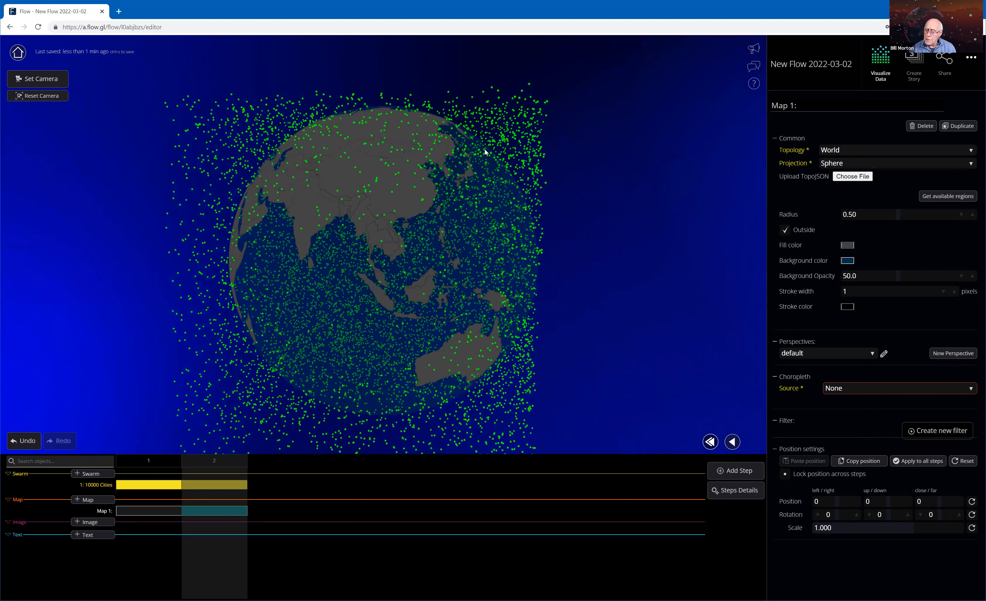
Place the swarm's points on Map 1 in step 2, using the Latitude and Longitude columns as coordinates.
left_click(232, 486)
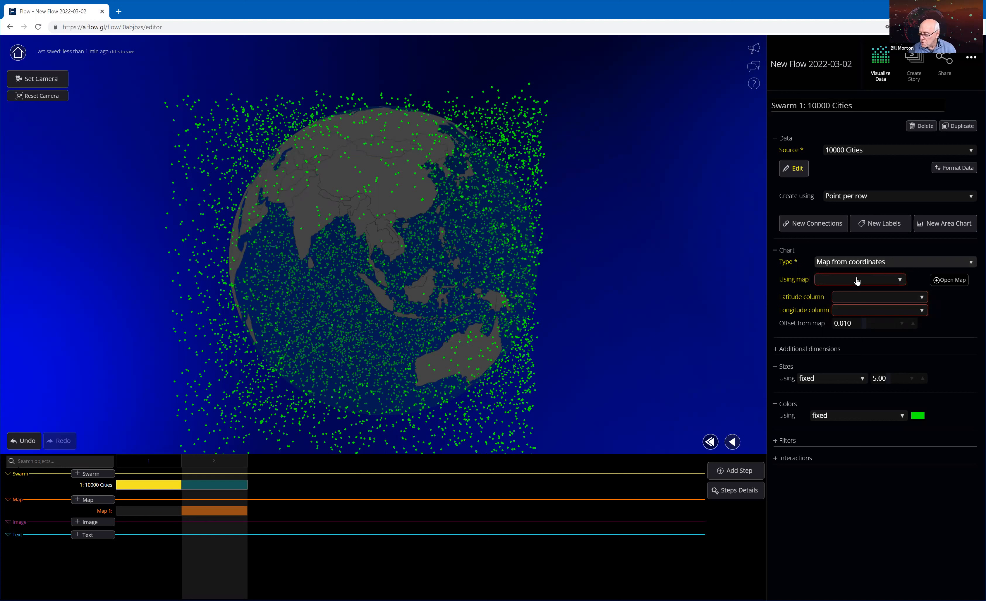
left_click(861, 295)
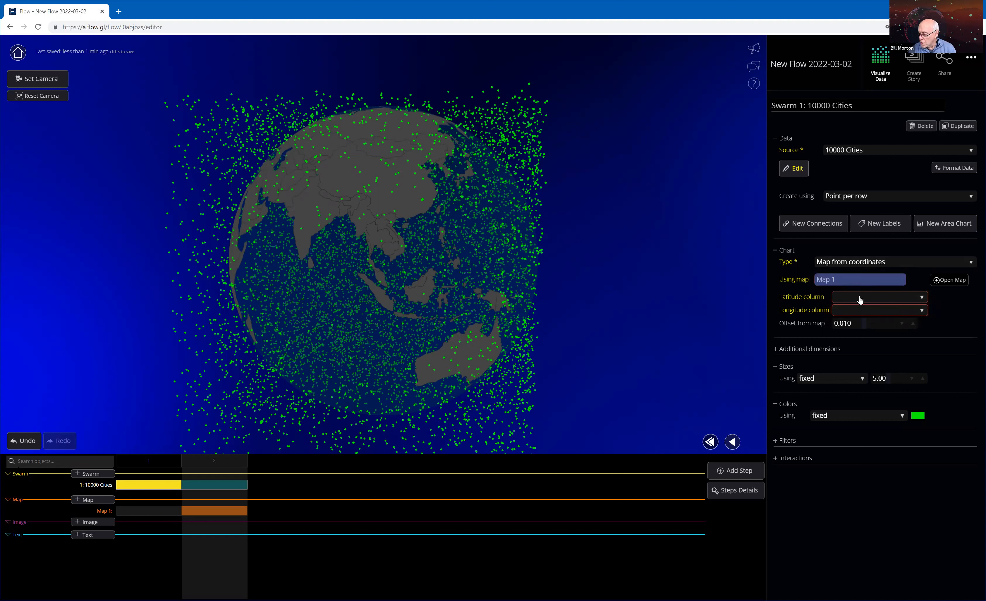
left_click(861, 298)
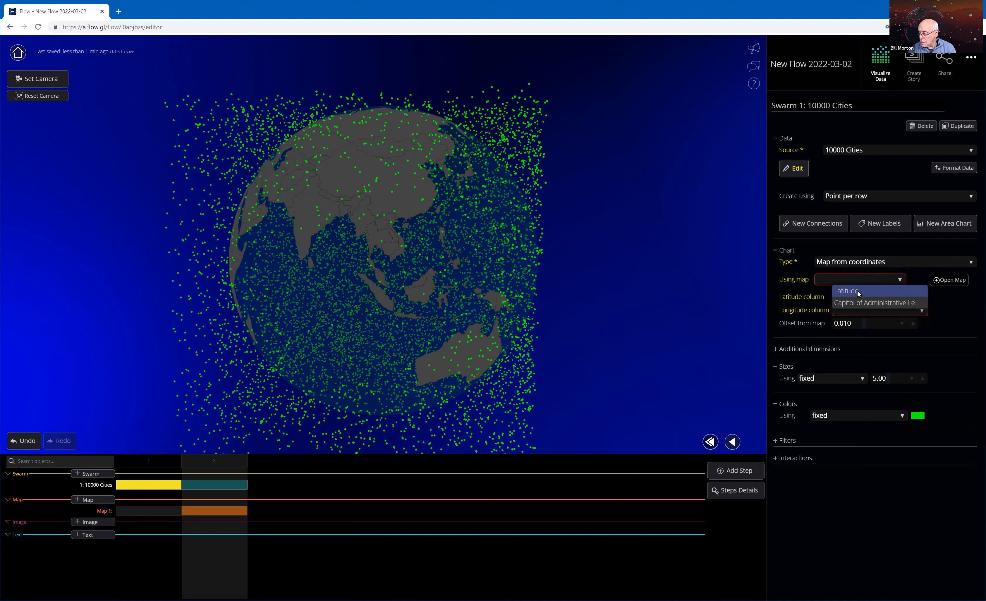
left_click(861, 295)
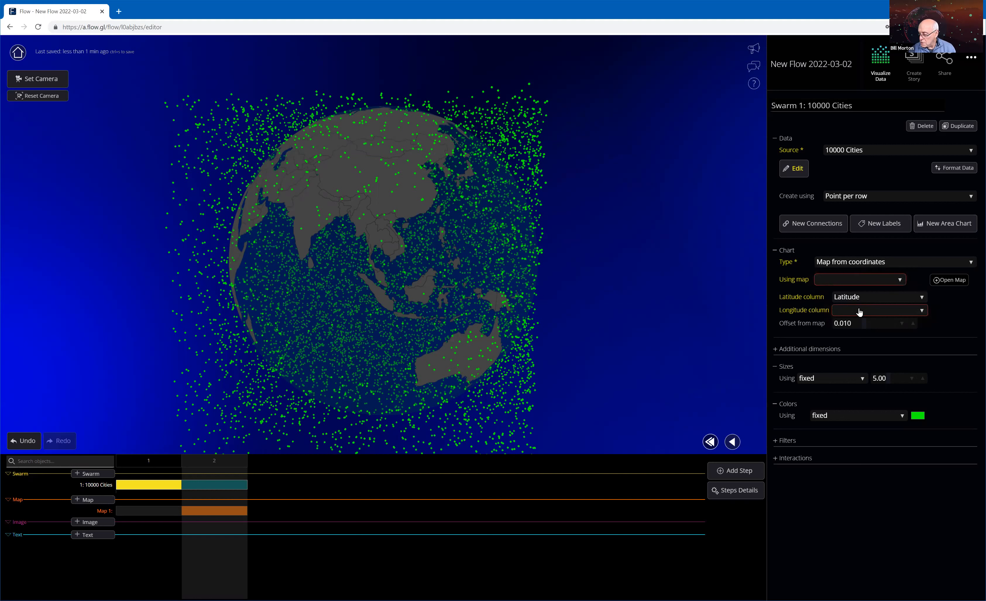
left_click(859, 311)
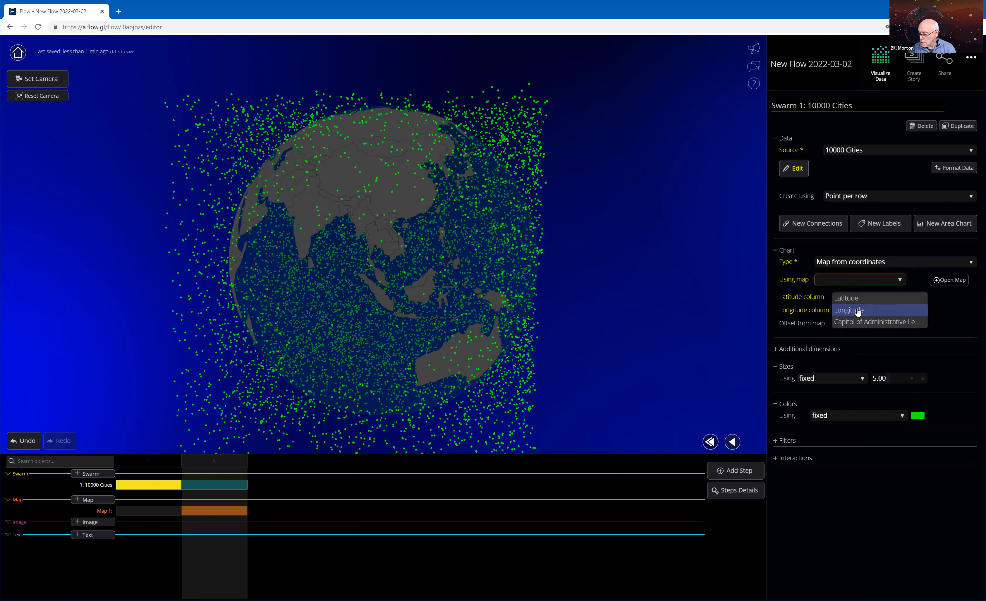
left_click(872, 280)
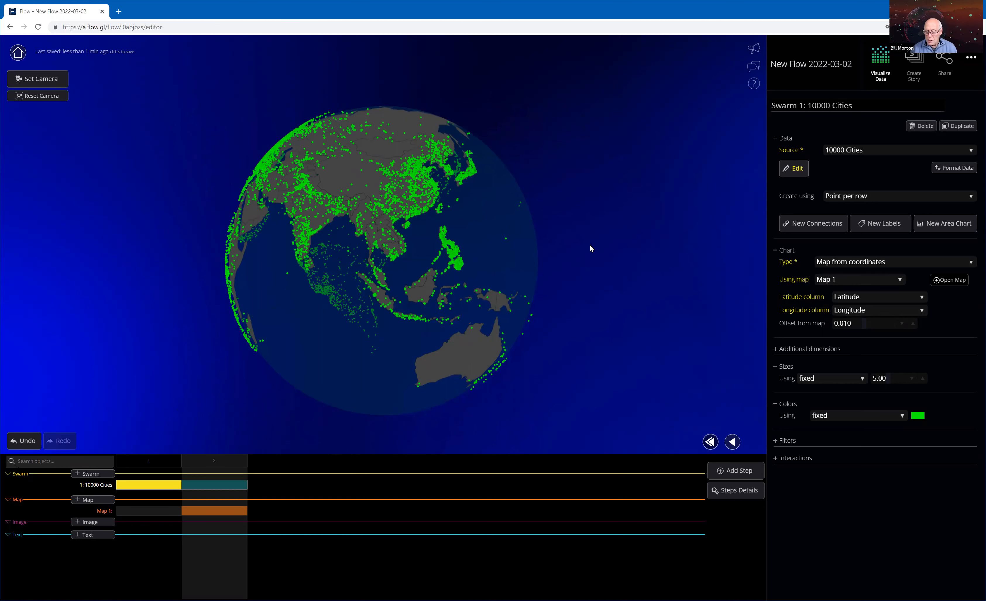
Rotate the globe to examine how the cities are distributed across Asia, Europe and Africa.
left_click_drag(588, 252, 677, 286)
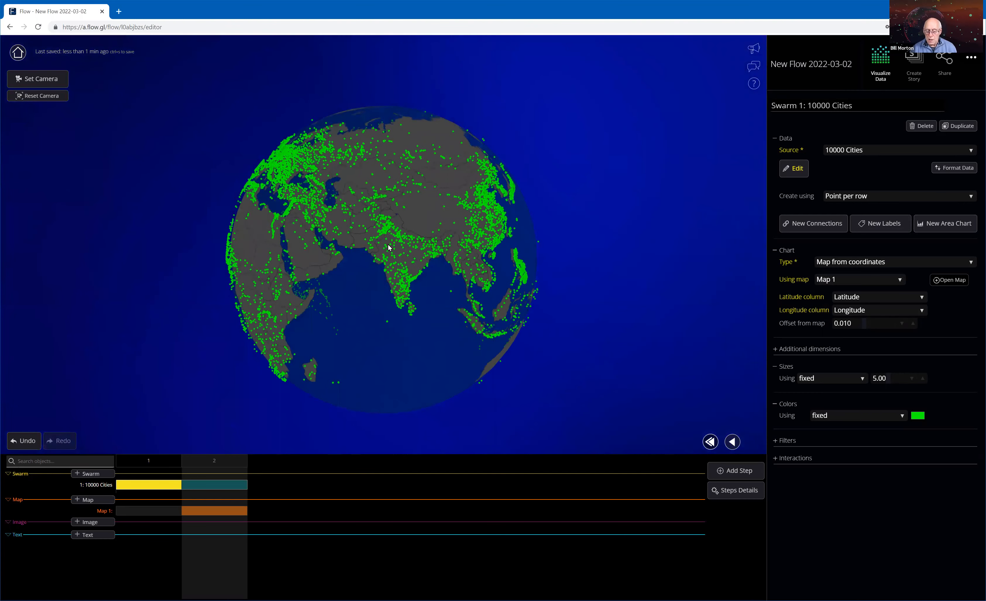
left_click_drag(388, 245, 420, 255)
left_click_drag(314, 256, 356, 266)
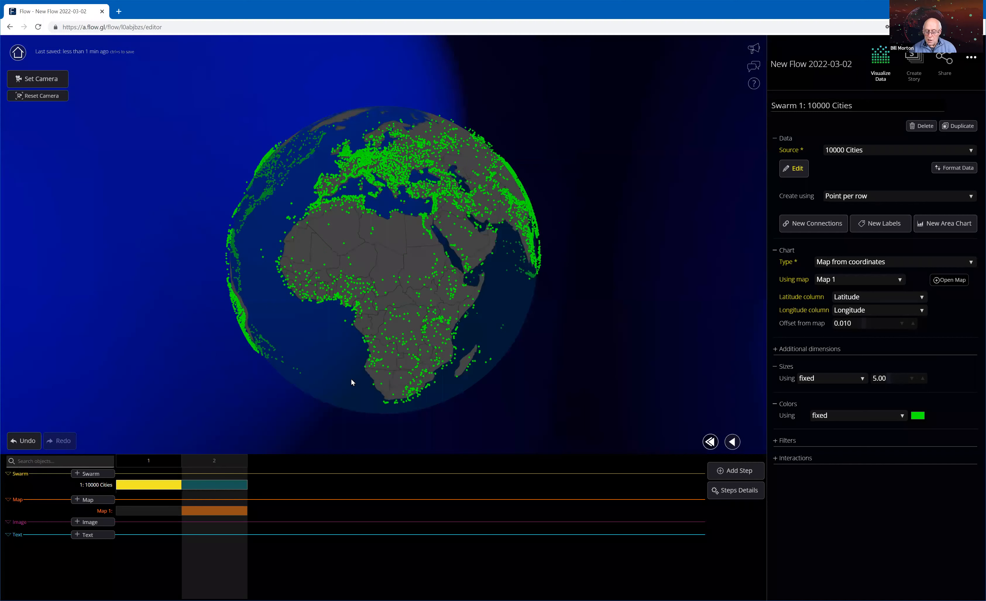
left_click_drag(699, 348, 617, 350)
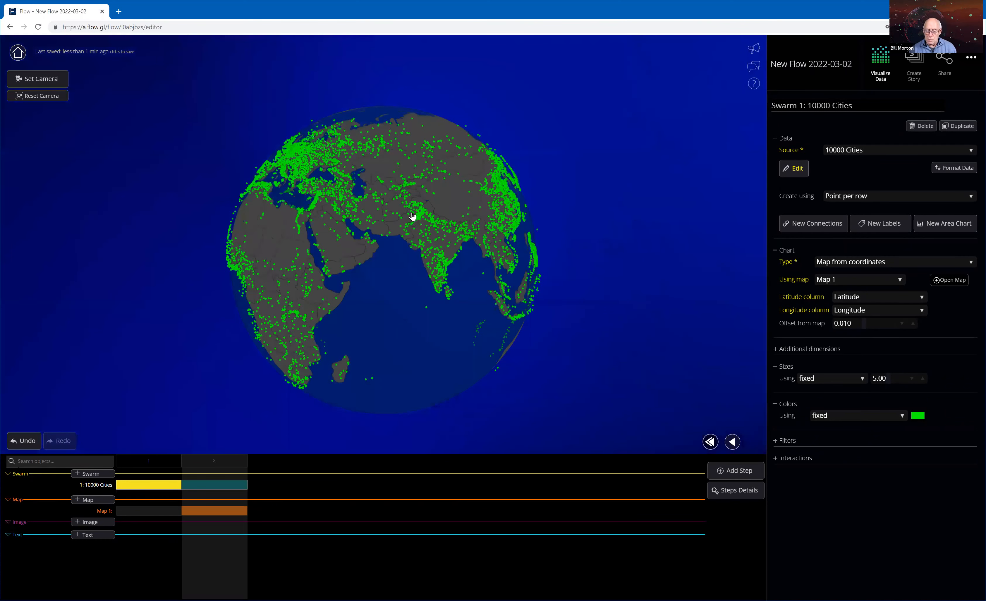
left_click_drag(411, 217, 396, 226)
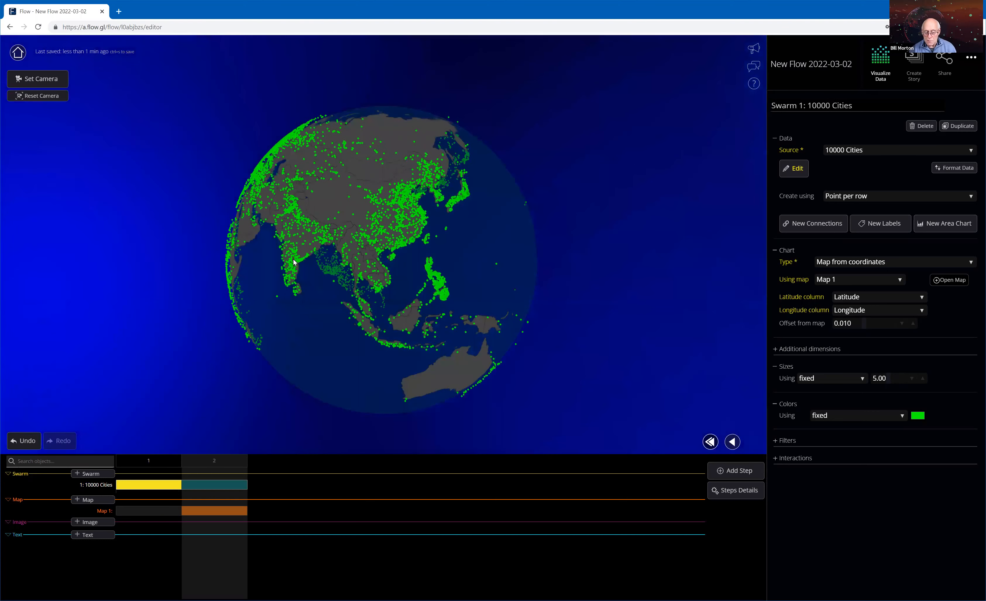
left_click_drag(606, 263, 612, 259)
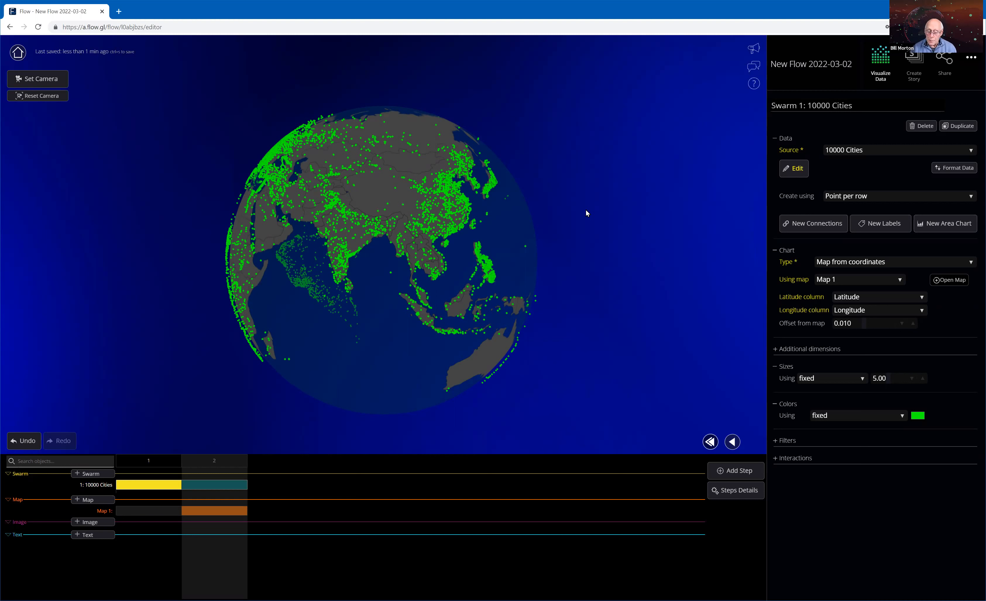
left_click(494, 182)
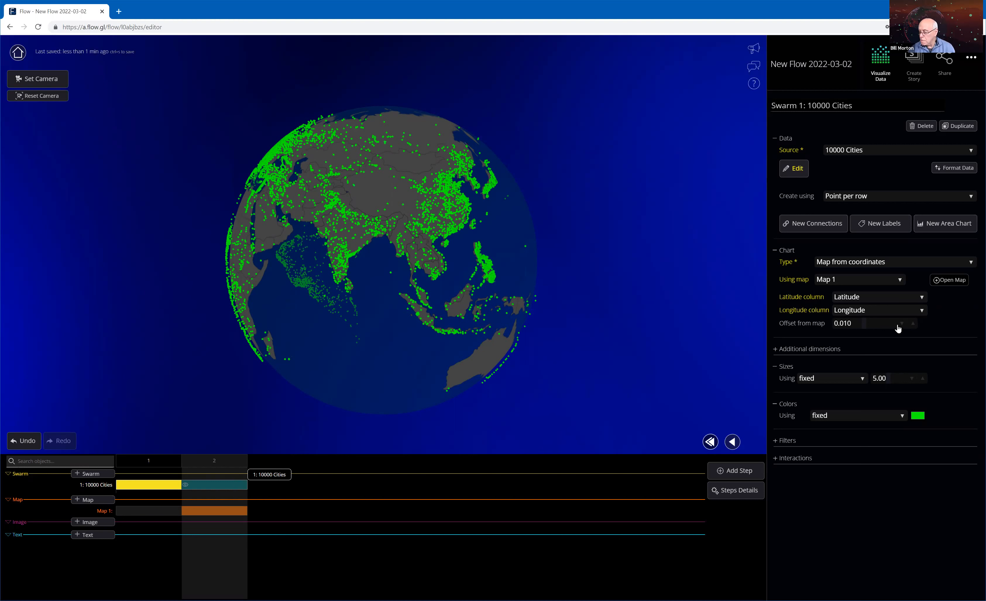
Enable a height offset in the swarm's additional dimensions, driven by the Population column.
left_click(776, 349)
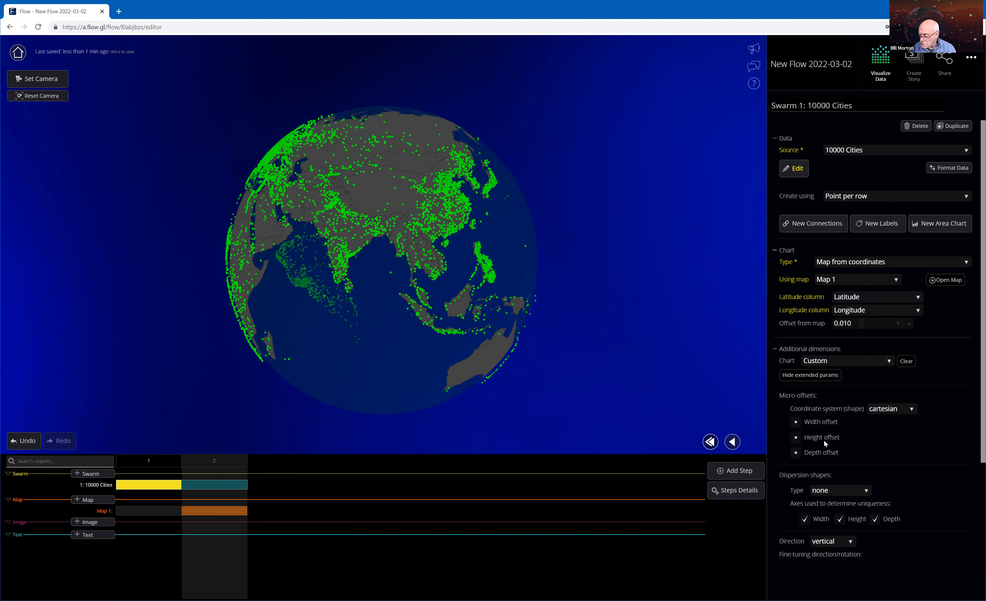
left_click(797, 440)
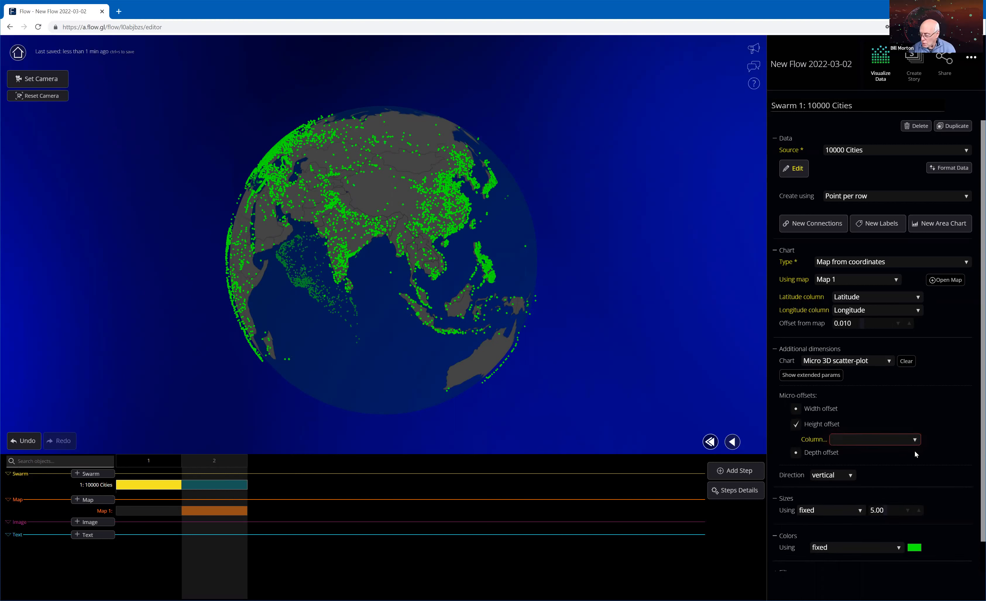
left_click(892, 442)
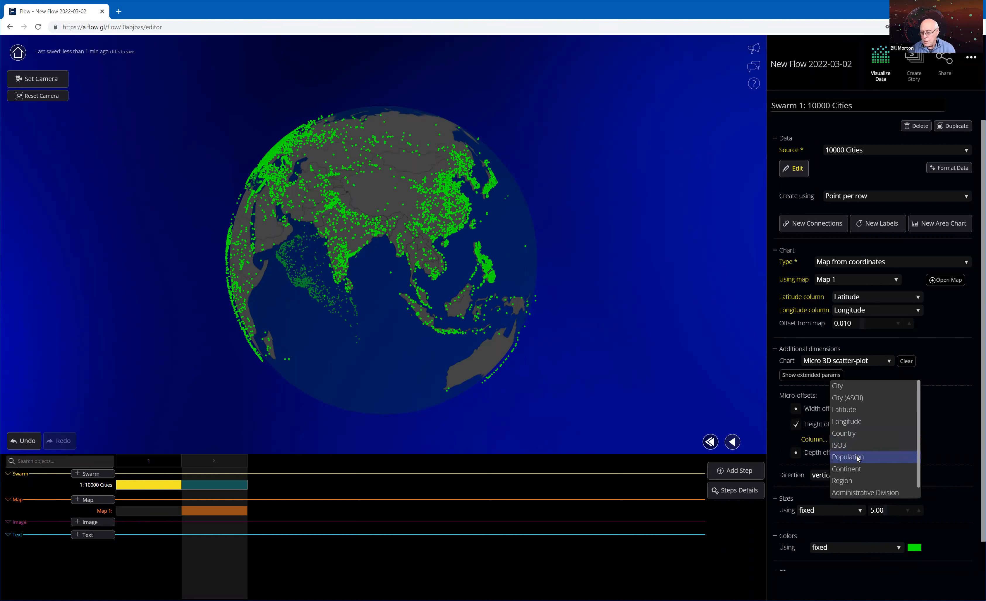
key("Return")
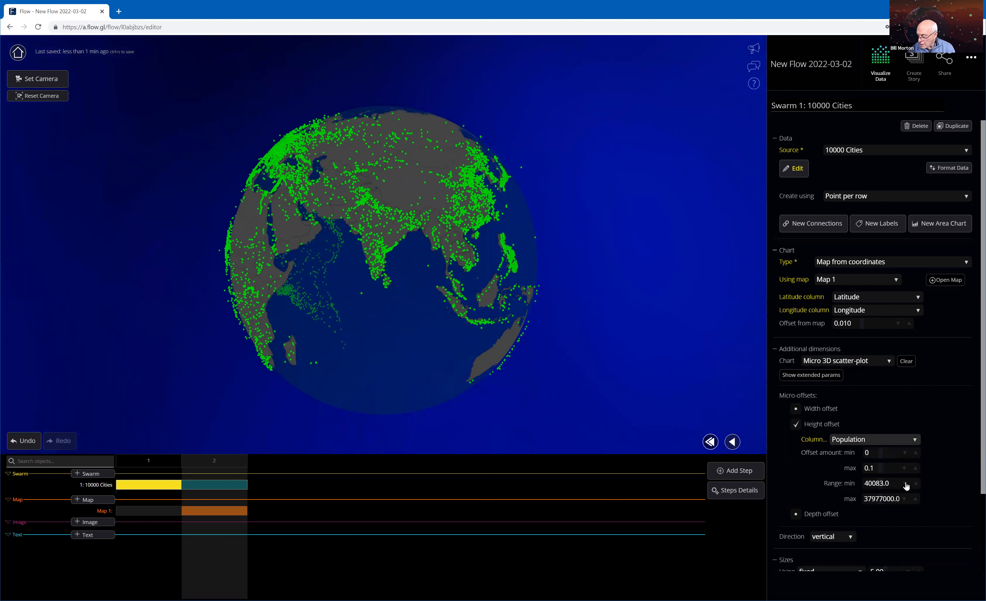
Check the height offset's population range and raise the maximum offset amount to 0.4.
left_click(885, 498)
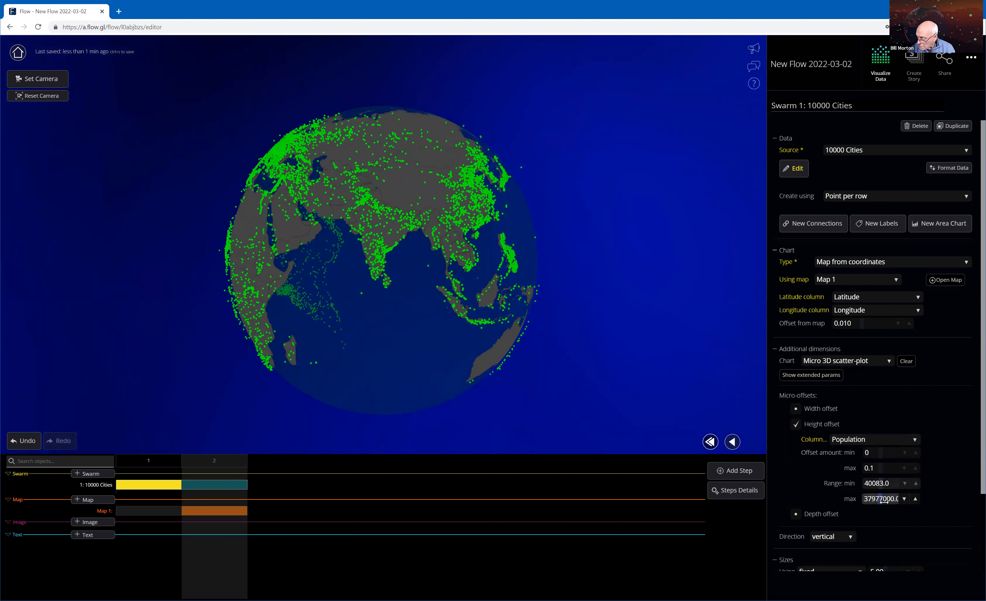
left_click(890, 488)
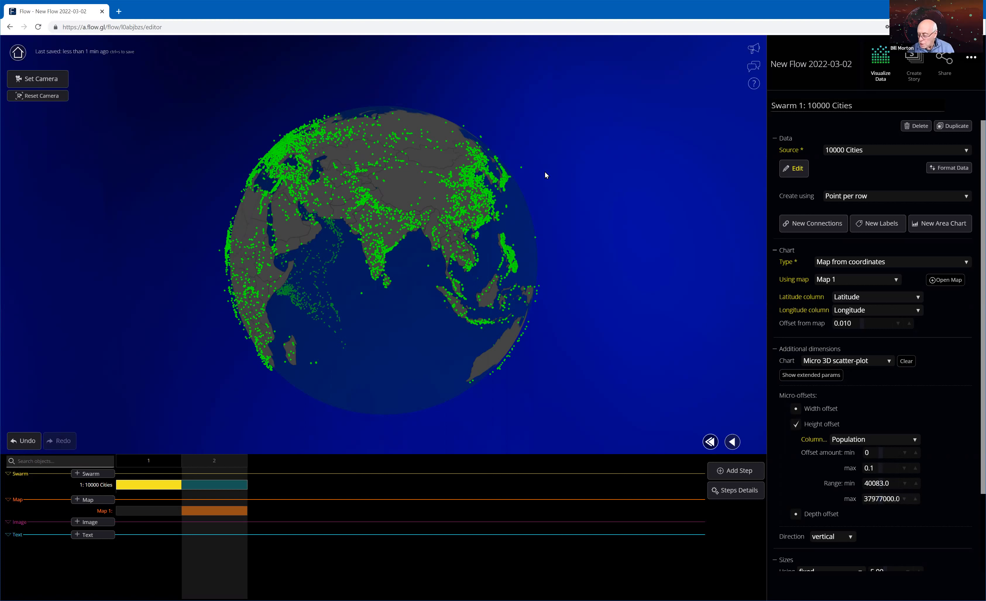
left_click(916, 468)
left_click(916, 468)
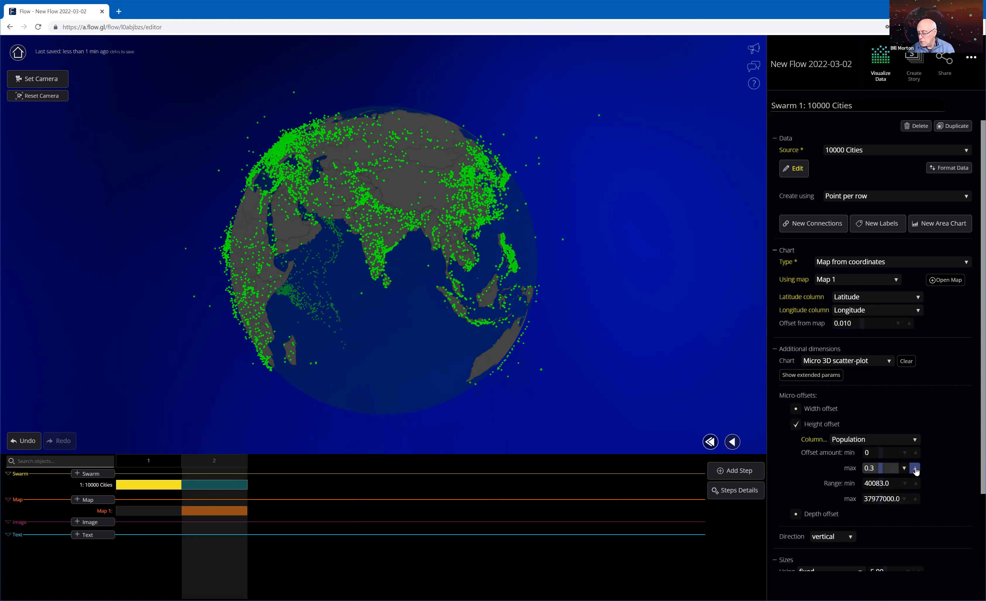
left_click(915, 468)
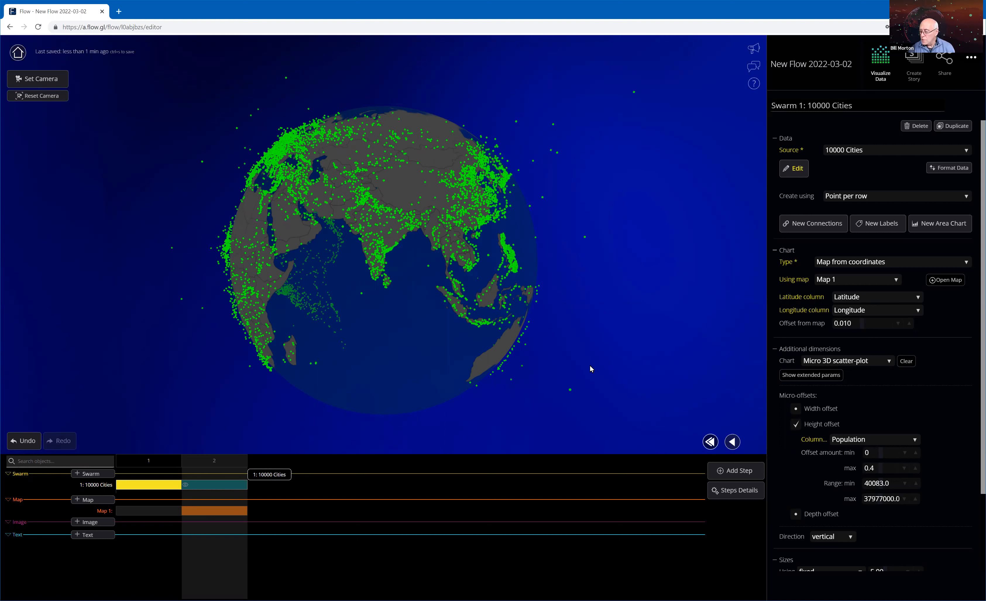
Add connections linking the swarm's dots to the axis or map and check a raised point beyond the globe's edge.
left_click(823, 224)
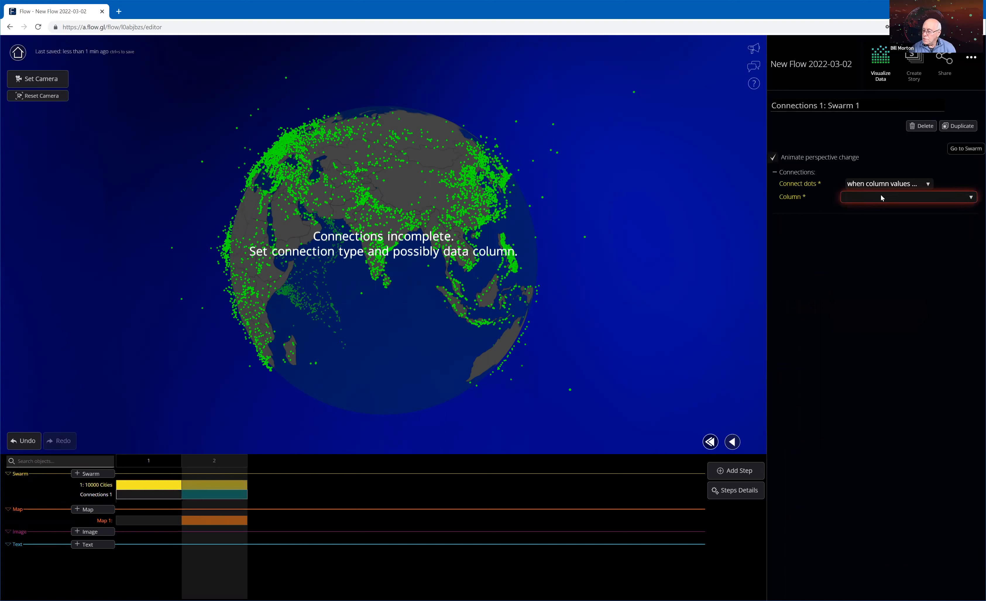
left_click(894, 183)
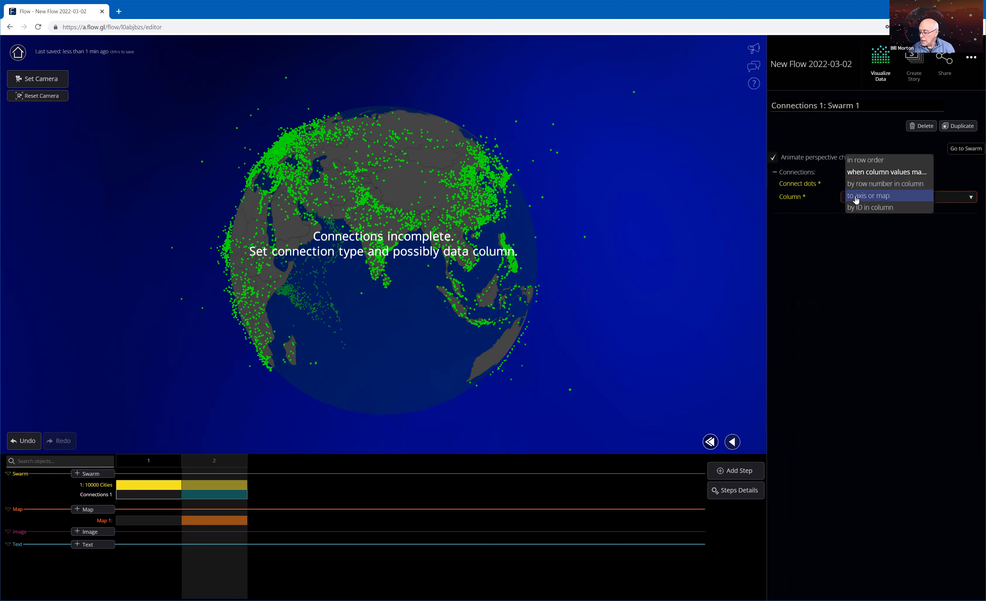
left_click(879, 196)
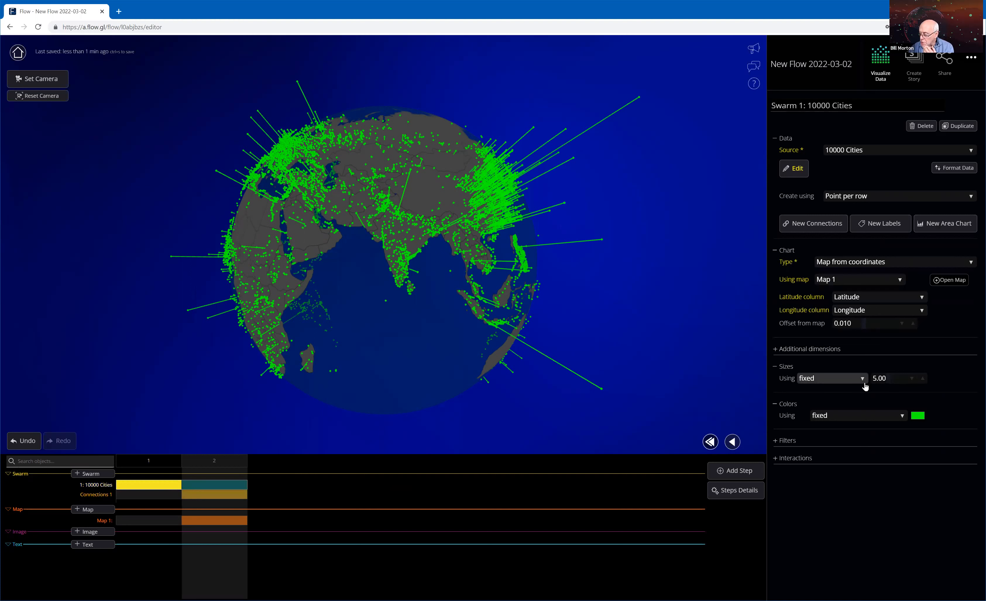
left_click(603, 243)
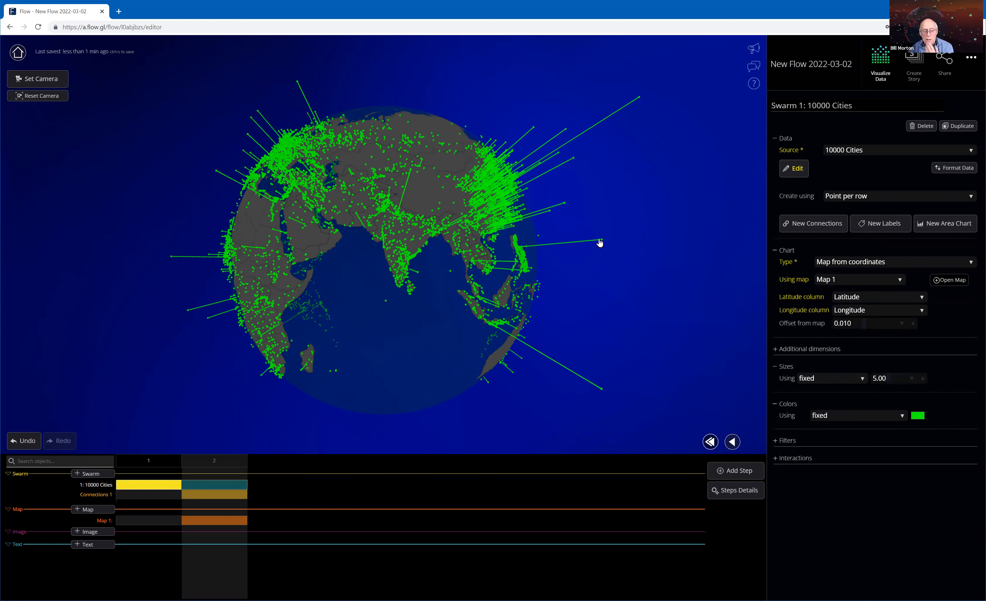
left_click(151, 74)
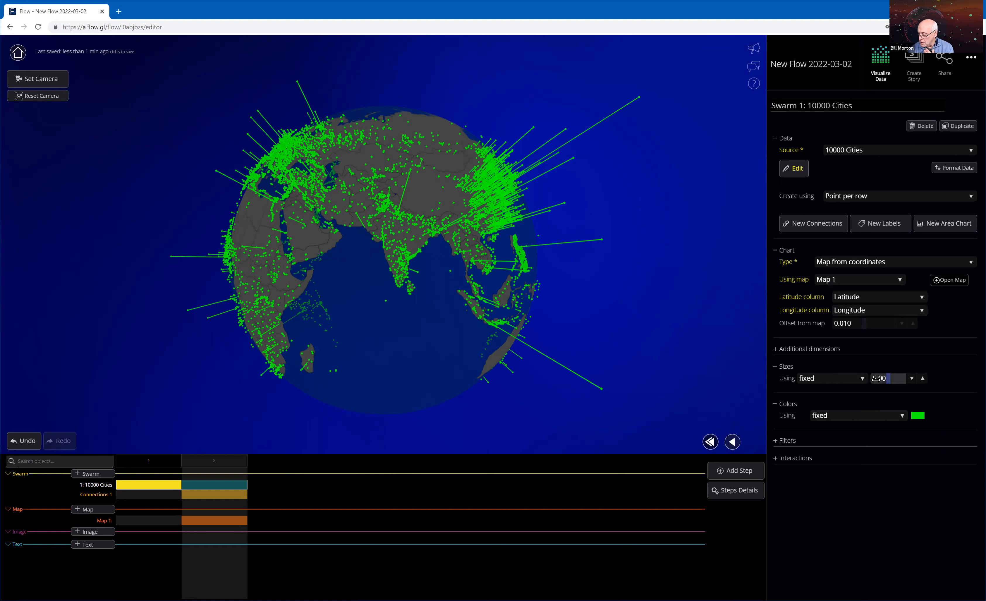
Size the swarm's points by scaled values from the Population column.
left_click(859, 380)
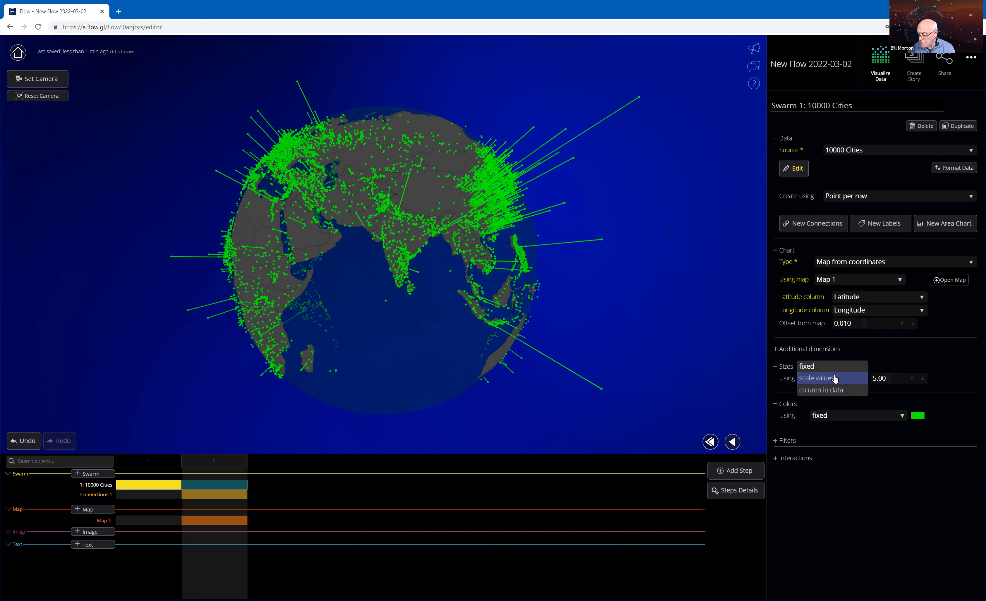
left_click(836, 379)
left_click(877, 380)
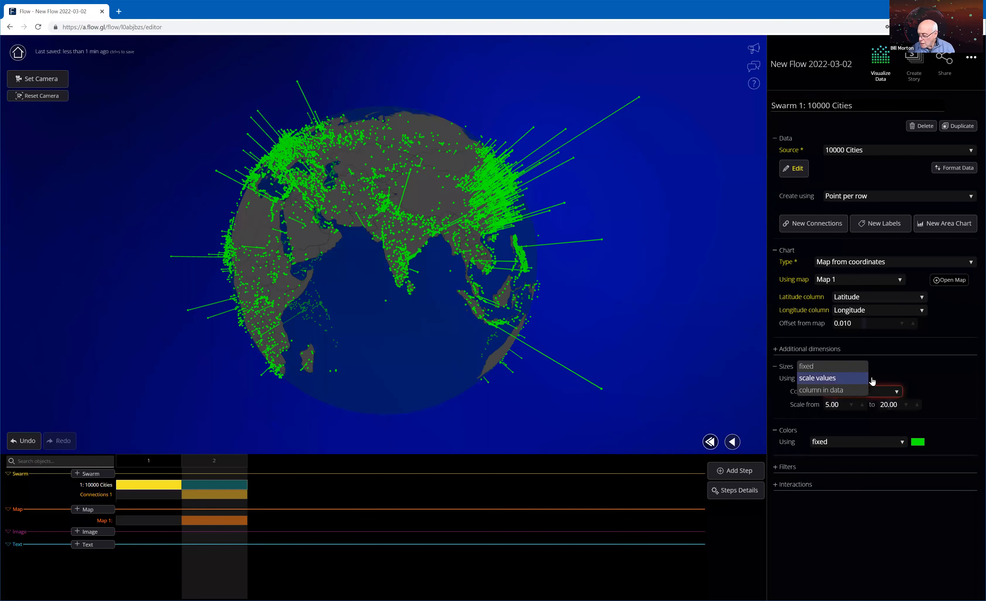
left_click(882, 396)
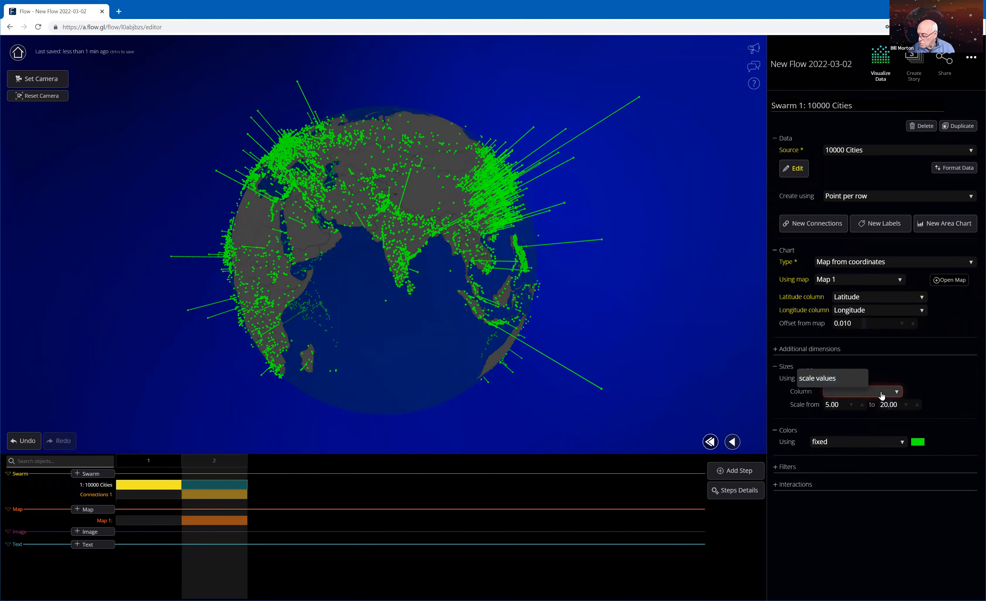
left_click(860, 392)
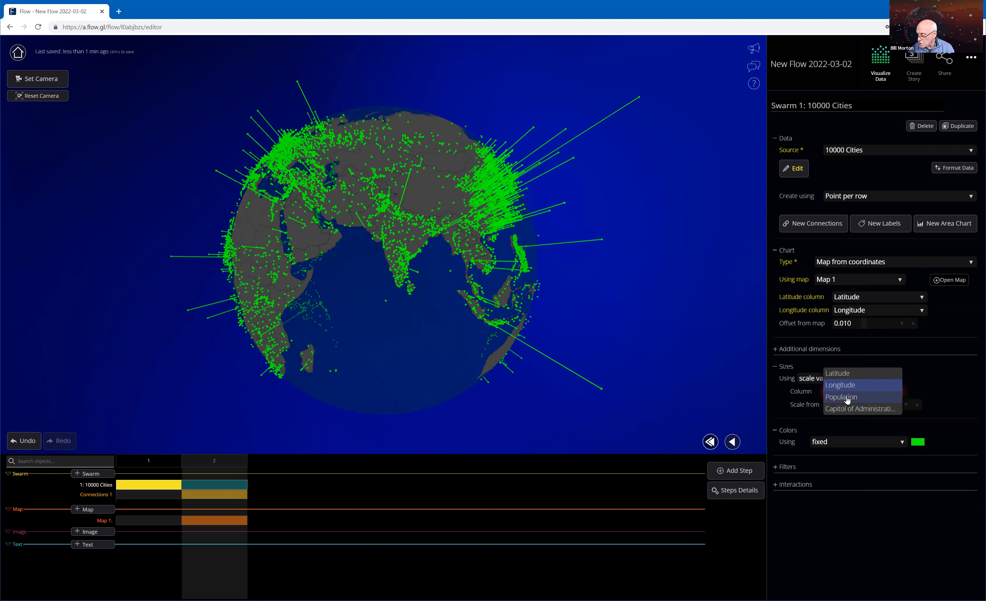
left_click(880, 399)
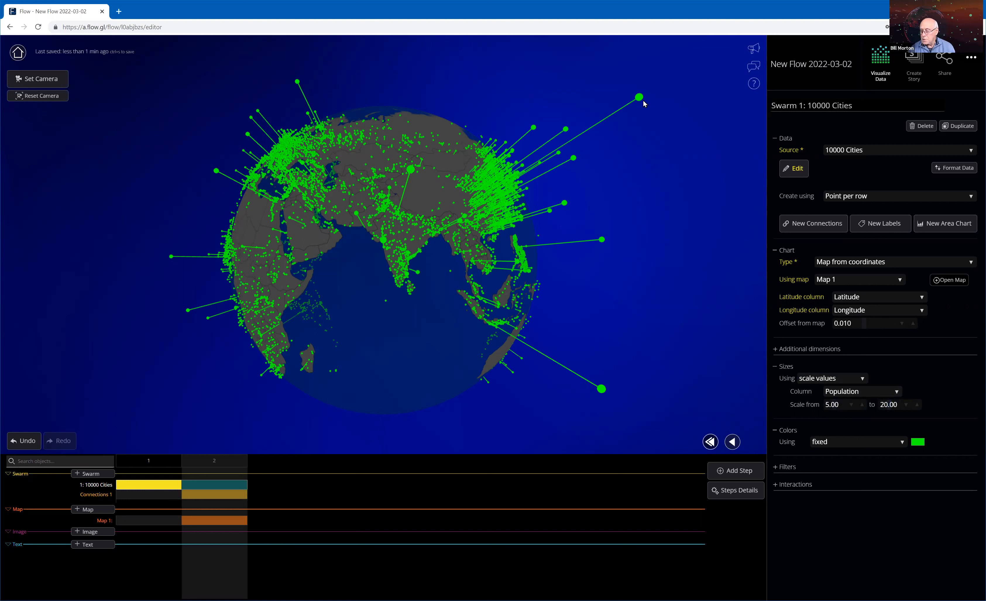
Try a maximum point size of 30 for the population scaling and restore it to 20.
left_click(918, 405)
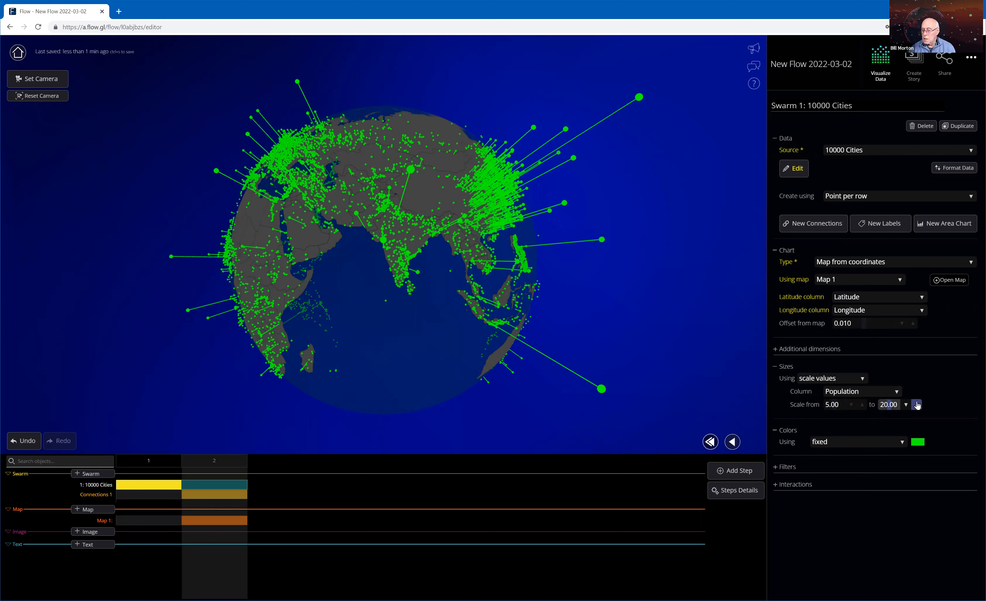
left_click(917, 405)
left_click(918, 406)
left_click(919, 406)
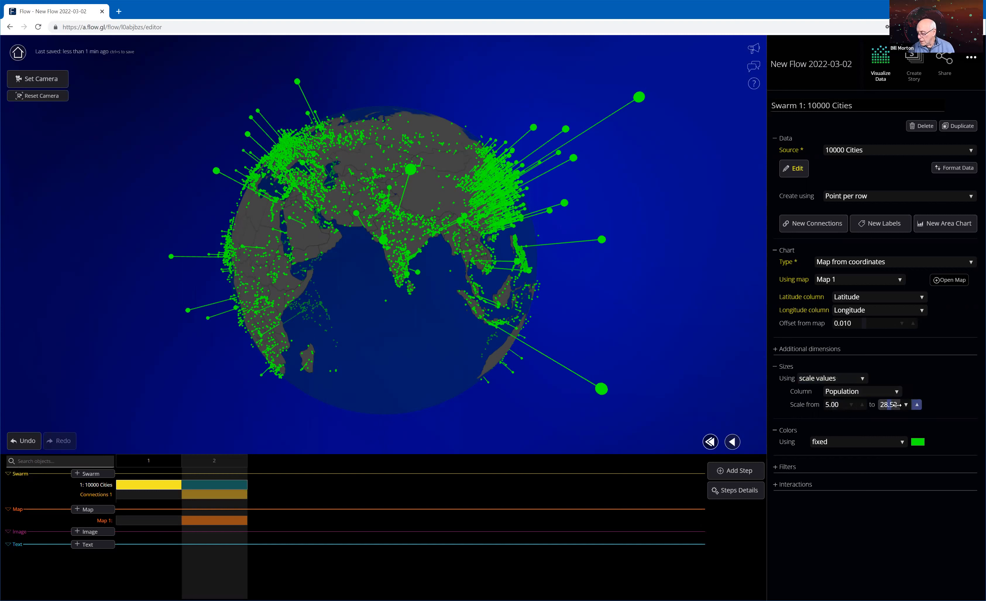
left_click(917, 405)
left_click(895, 404)
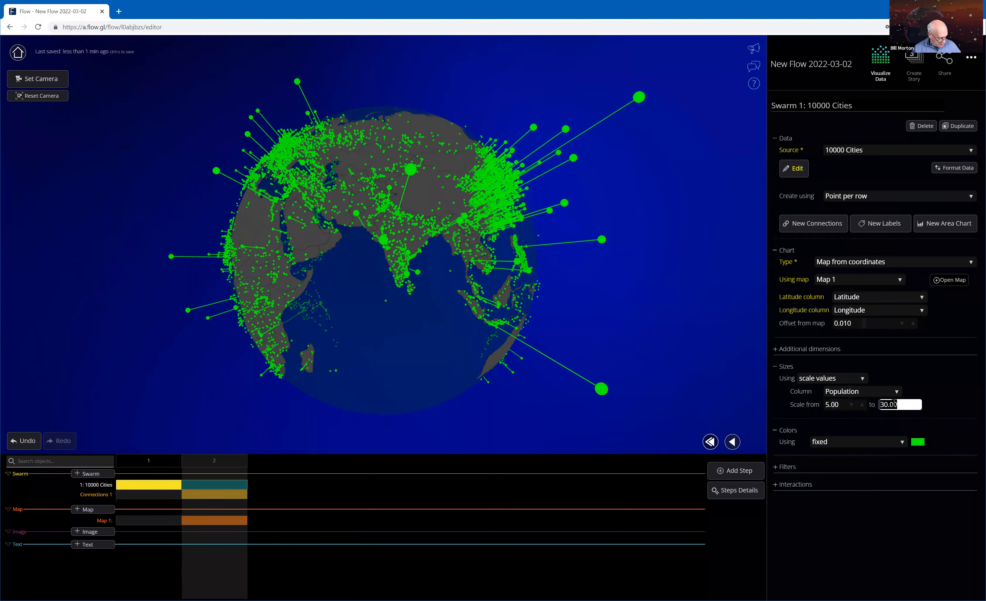
type("20")
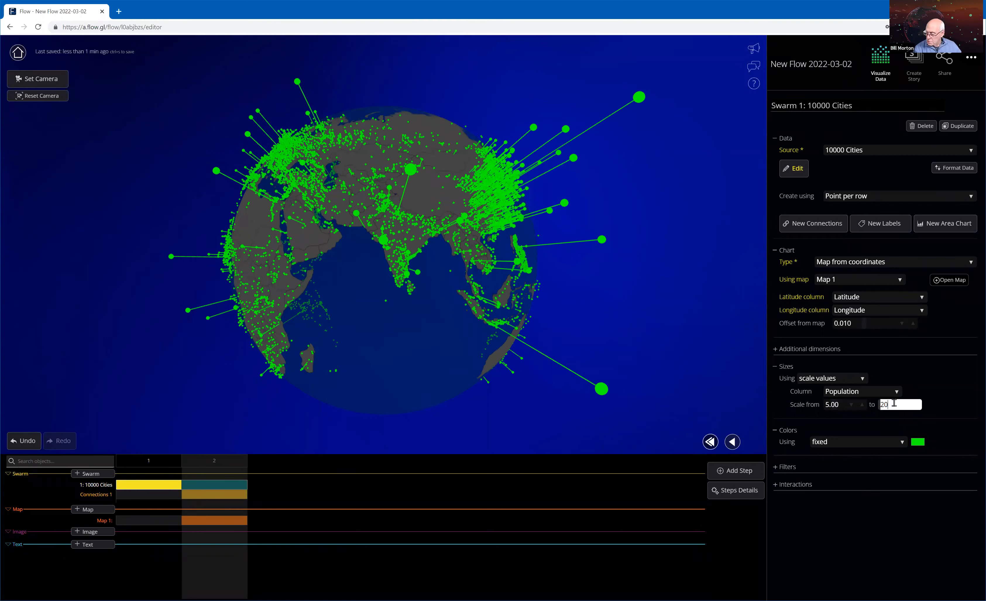
left_click(675, 258)
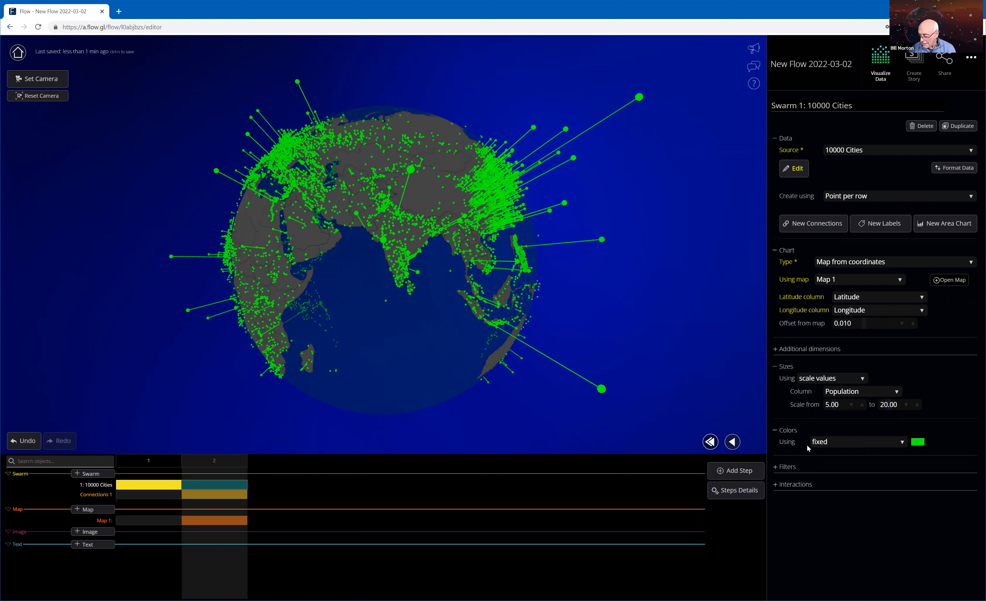
Color the swarm's points with a gradient scale driven by the Population column.
left_click(899, 445)
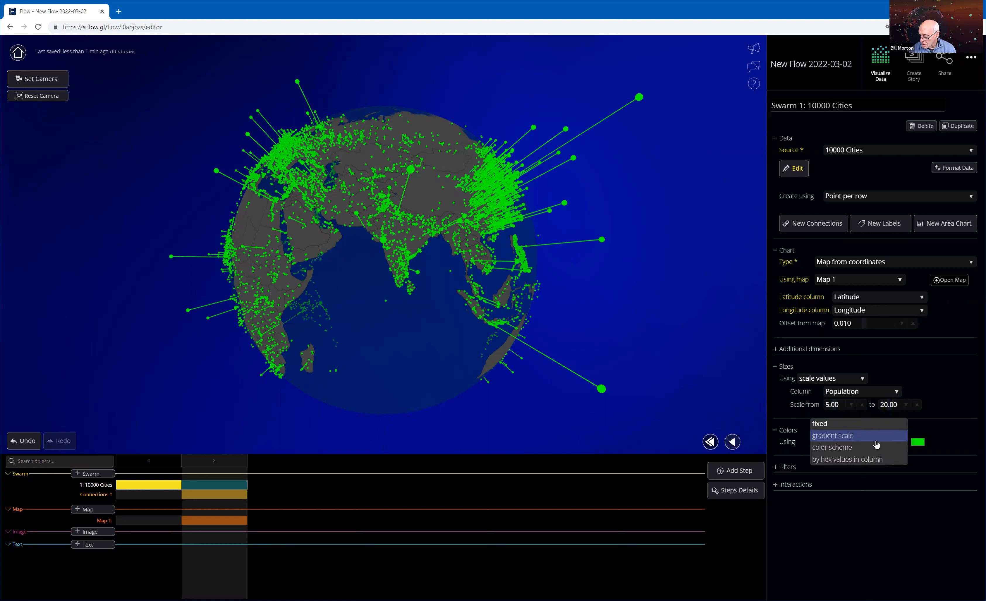
left_click(852, 436)
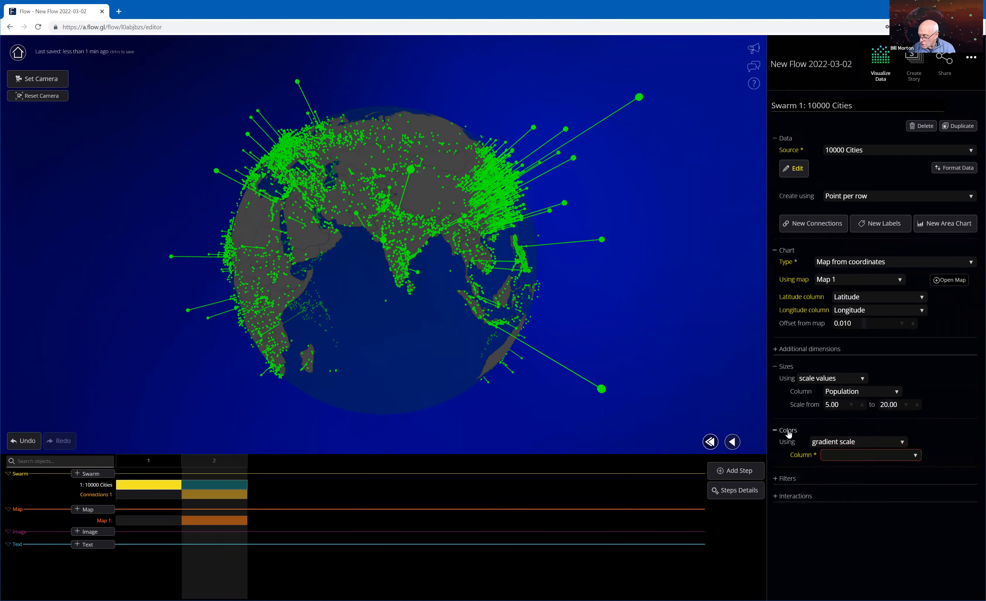
left_click(870, 442)
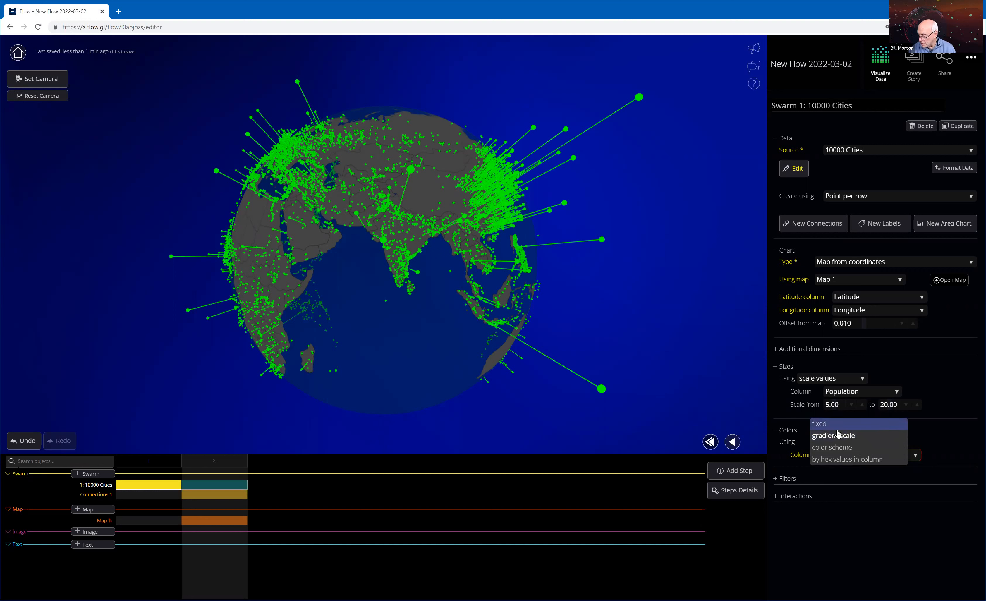
left_click(846, 435)
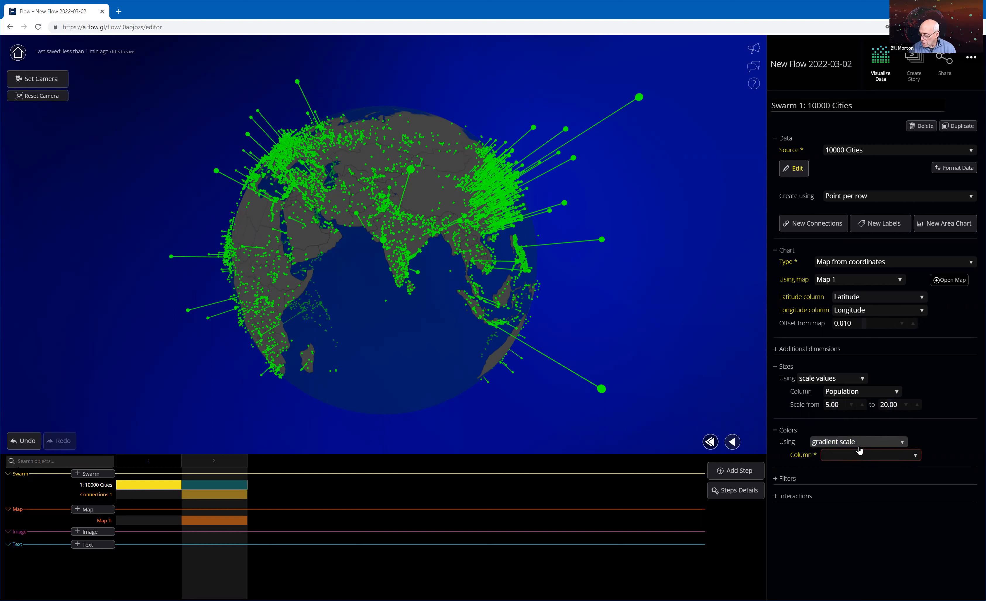
left_click(874, 456)
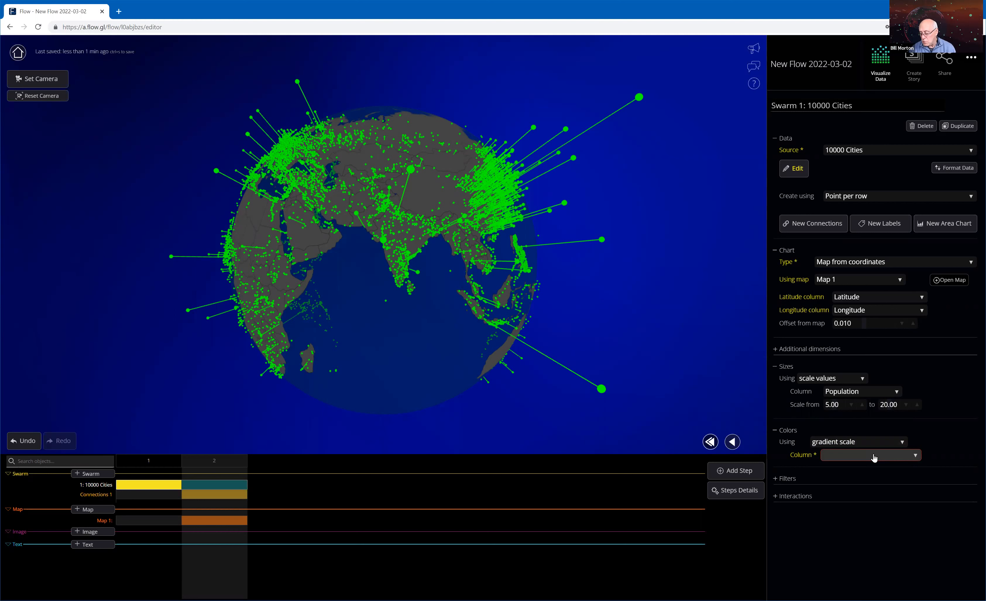
left_click(875, 457)
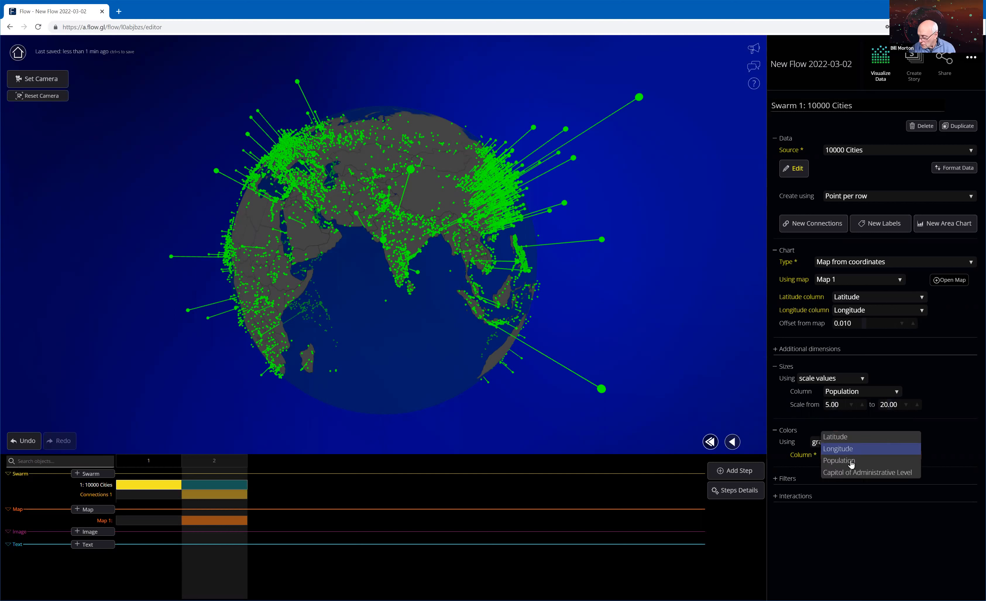
left_click(852, 462)
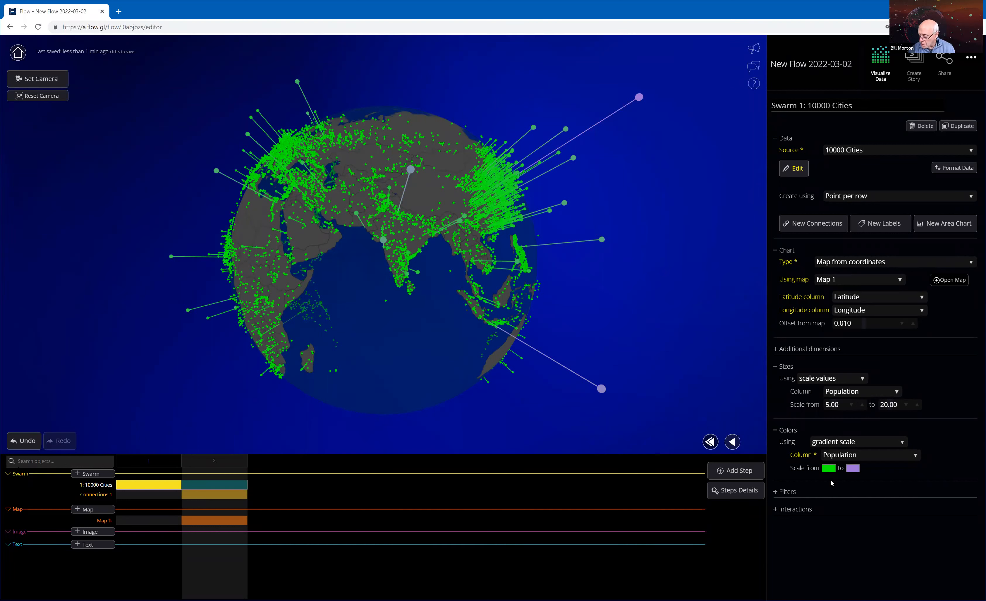
Set the high end of the population color gradient to bright red, RGB 242, 18, 2.
left_click(858, 470)
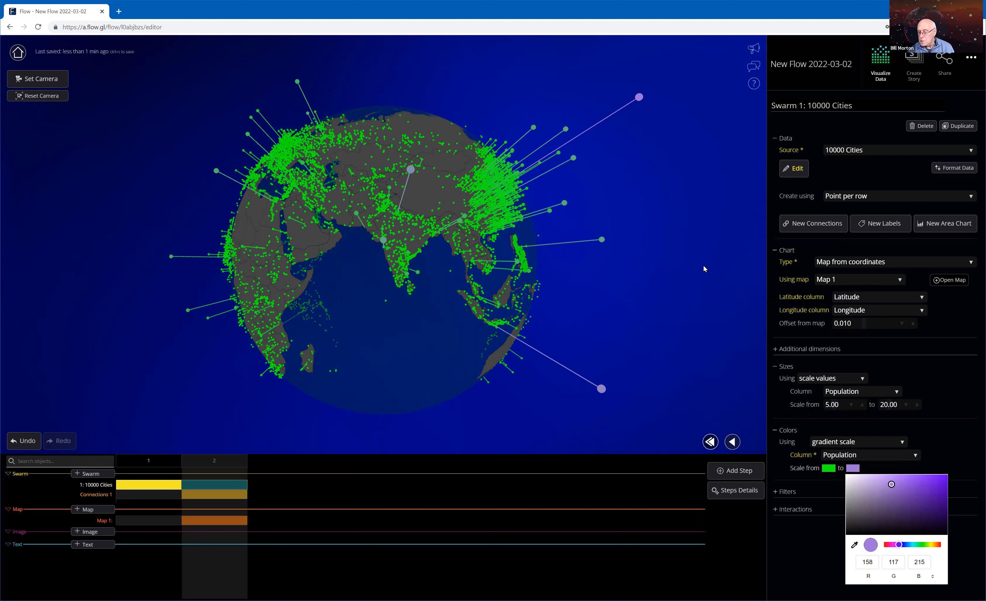
left_click(941, 547)
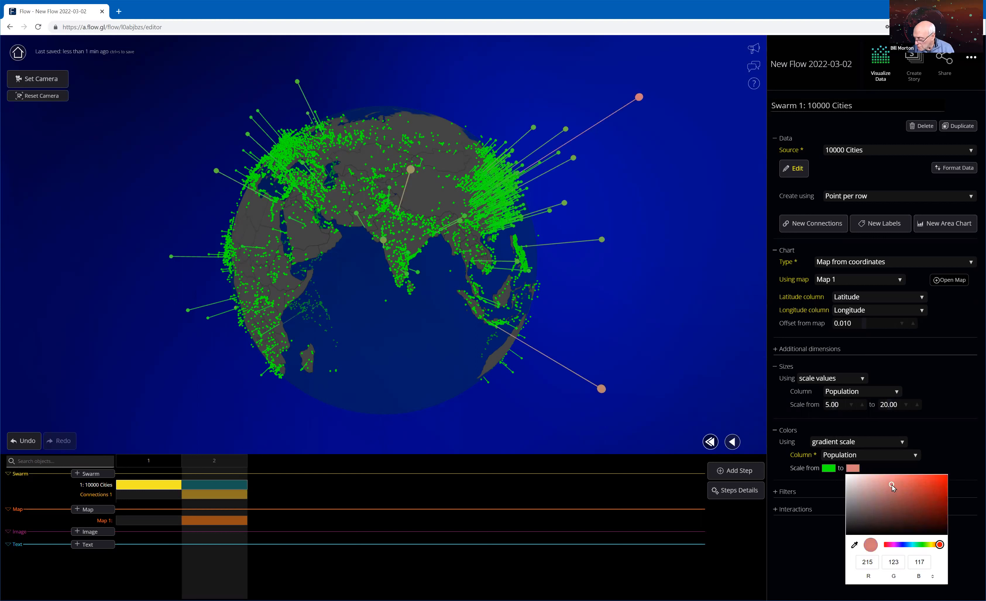
mouse_move(945, 482)
left_mouse_down()
mouse_move(957, 495)
mouse_move(946, 477)
left_mouse_up()
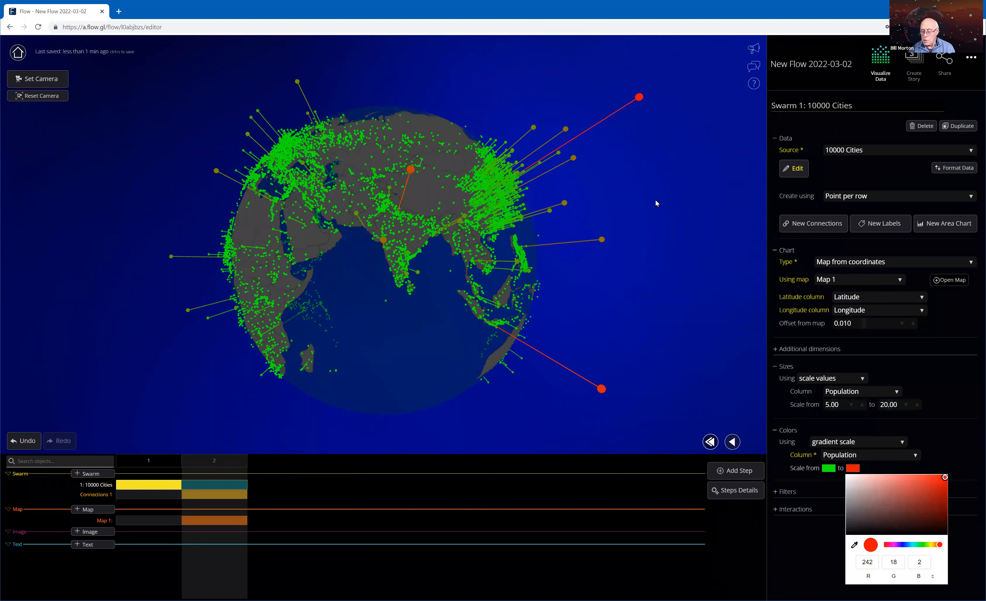
Inspect the city details of the outermost red point beyond East Asia, close them and turn to the neighboring cluster.
left_click(640, 98)
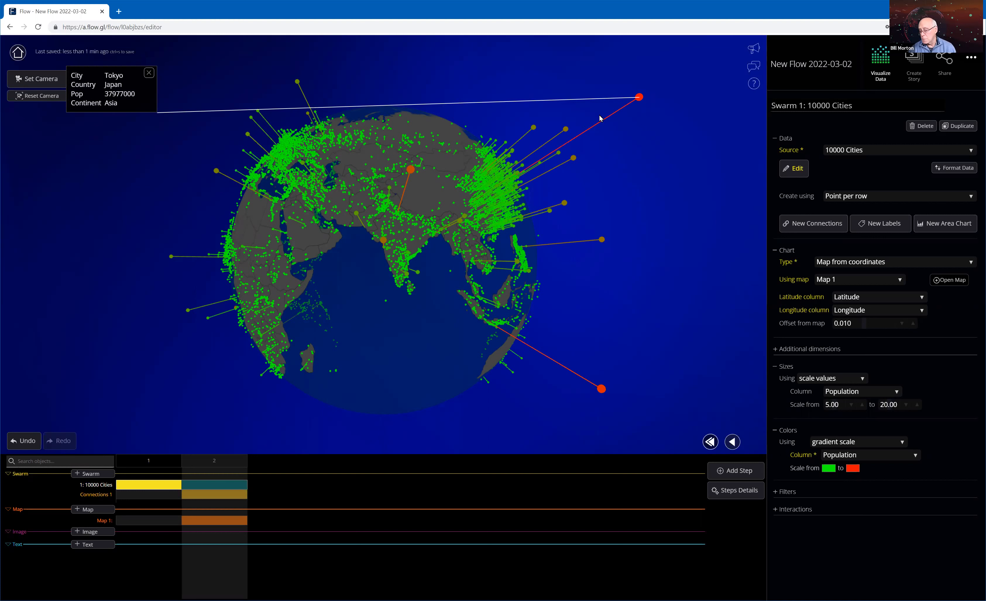
left_click(601, 140)
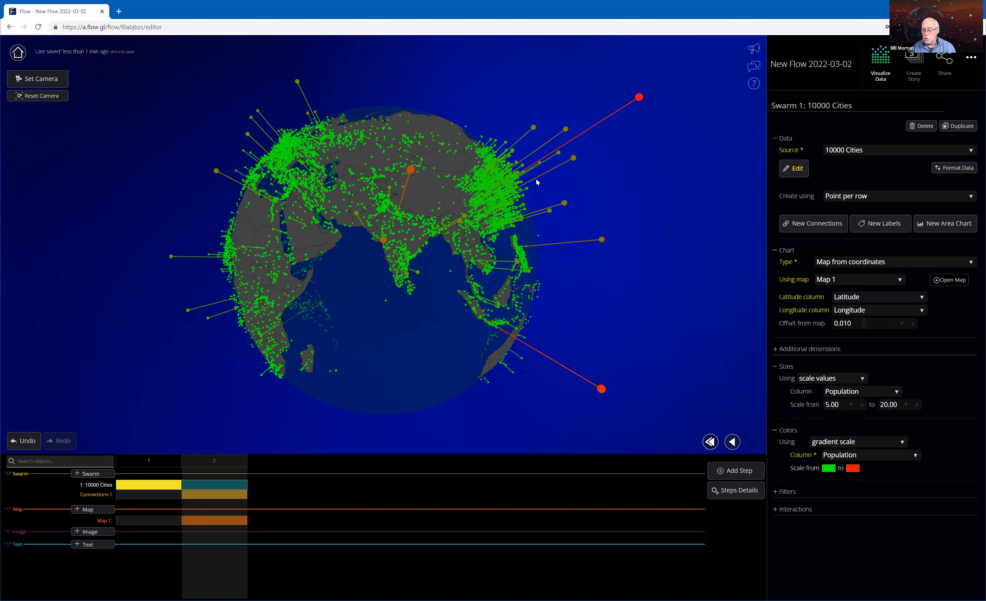
left_click(516, 165)
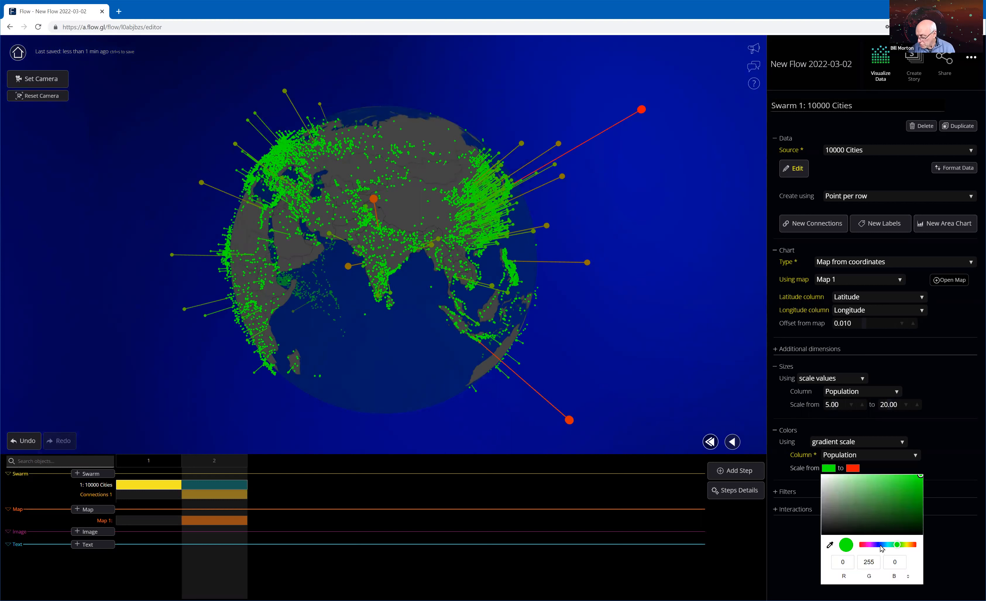
Try blue and cyan for the gradient's low end, settling on green with RGB 0, 255, 110.
left_click(880, 545)
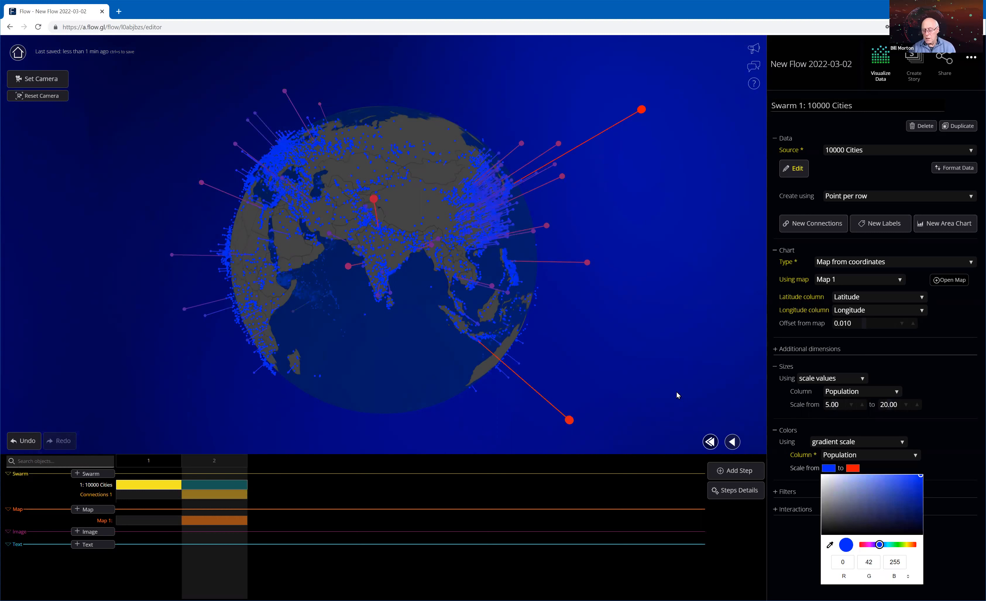
left_click(888, 545)
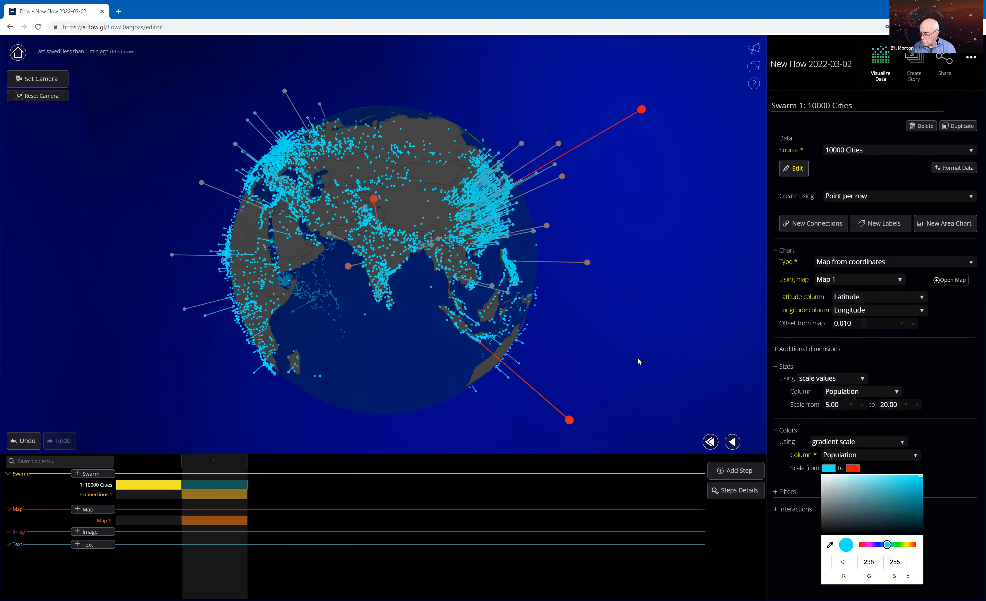
left_click_drag(475, 195, 489, 178)
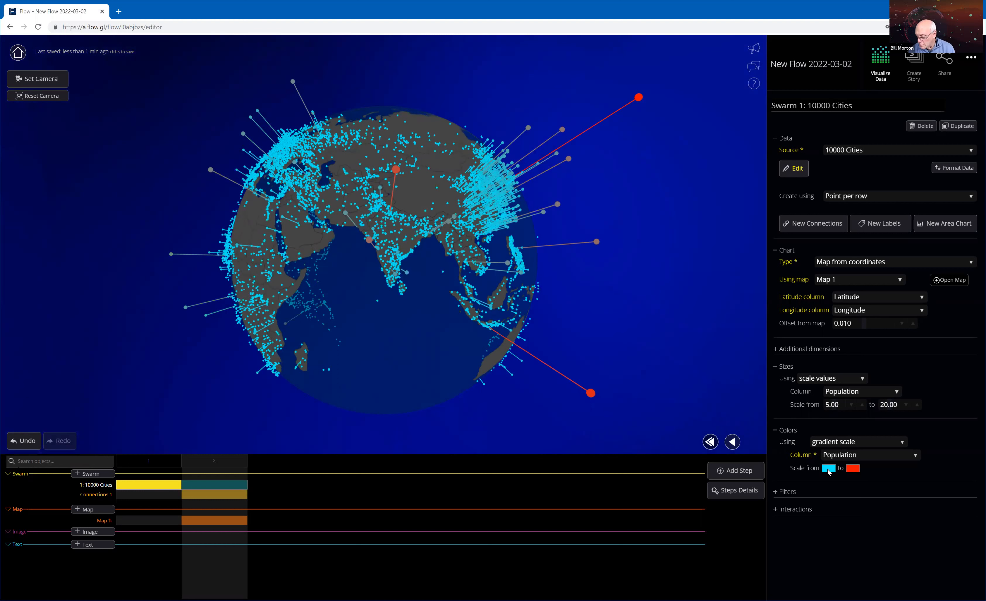
left_click(894, 547)
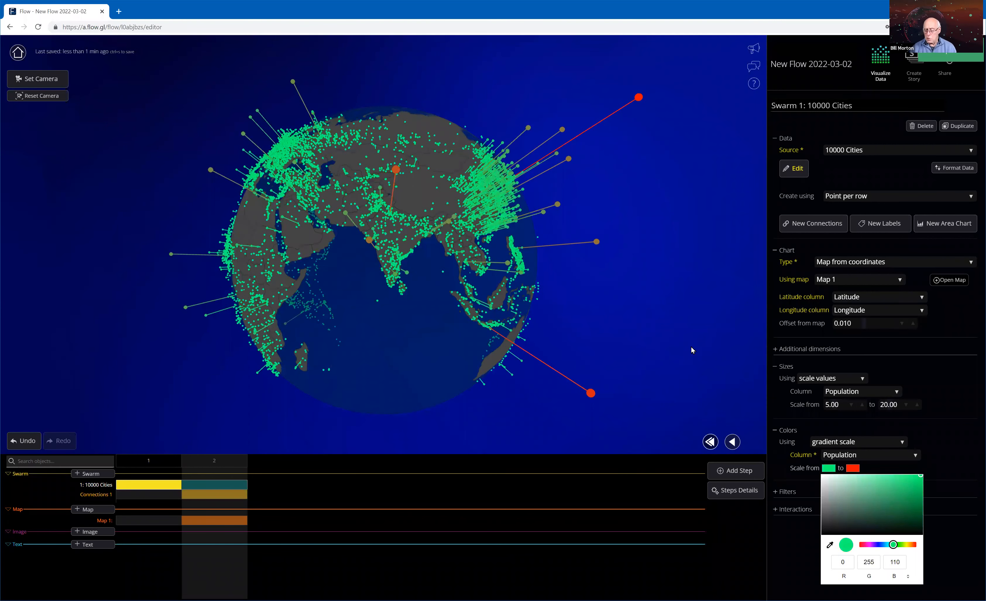
left_click(827, 468)
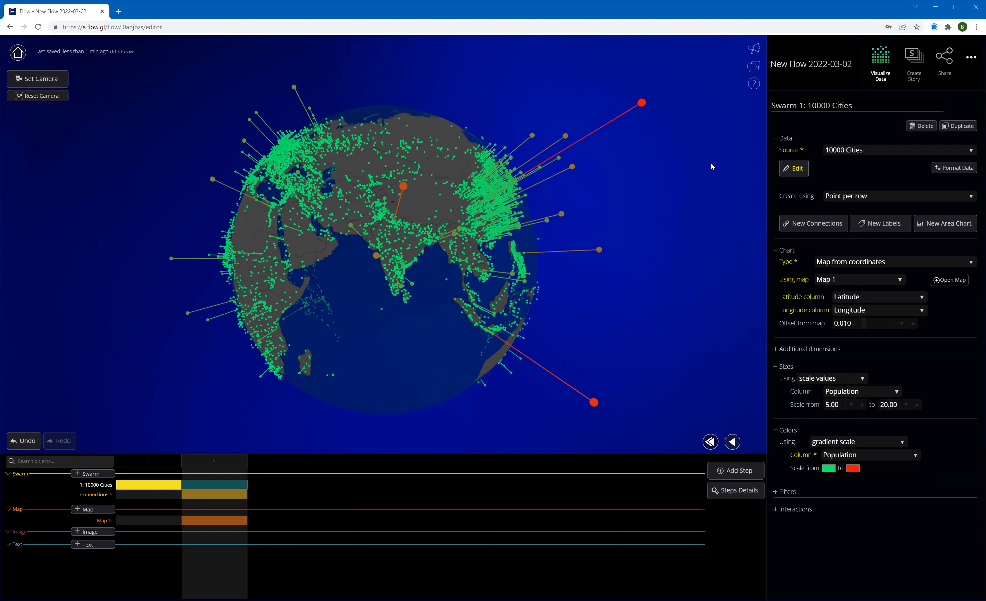
Save the flow manually and disable Autosave in its settings.
left_click(973, 59)
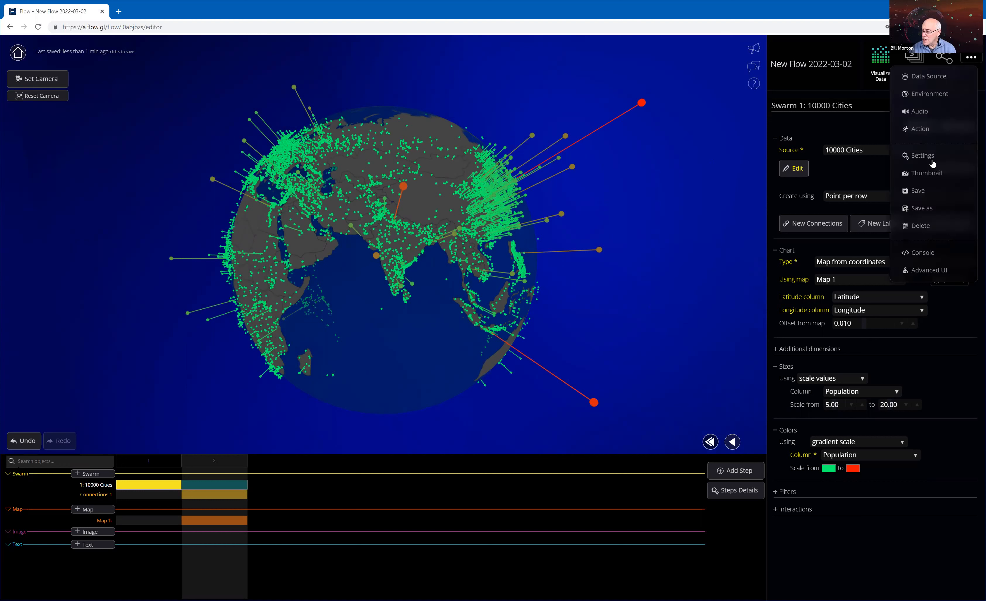
left_click(921, 192)
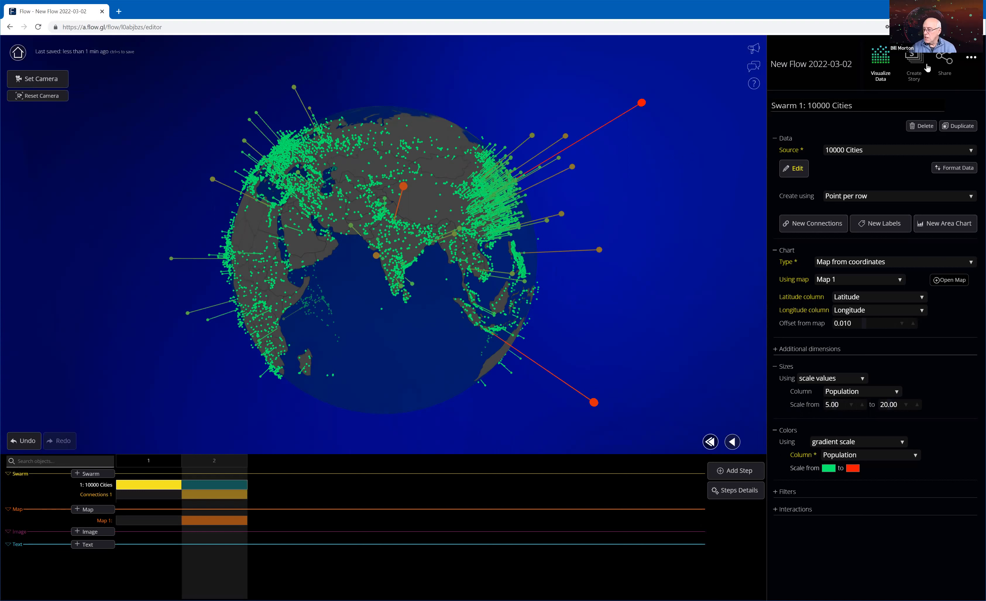
left_click(971, 61)
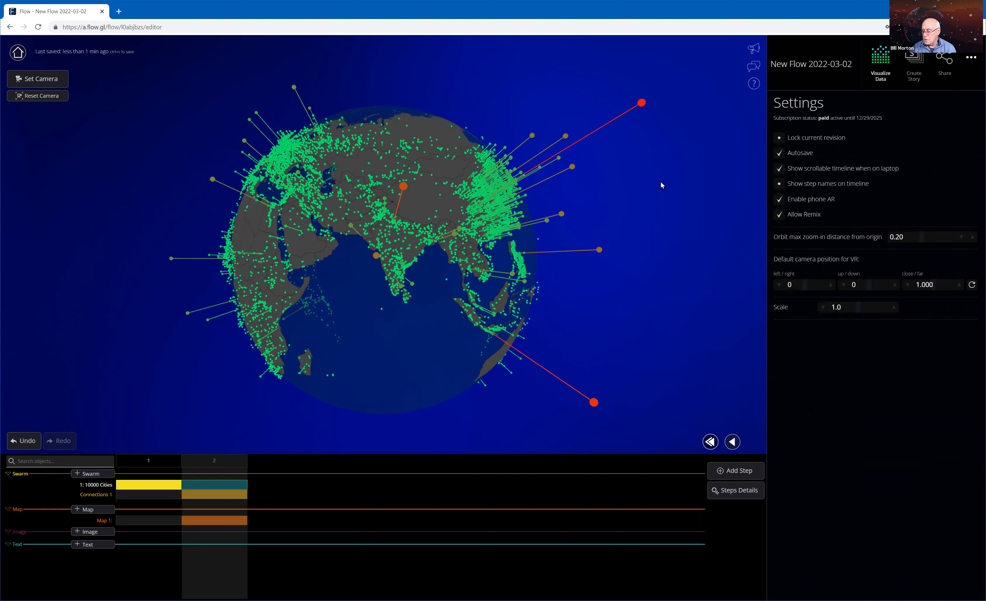
left_click(782, 154)
left_click(781, 154)
left_click(781, 155)
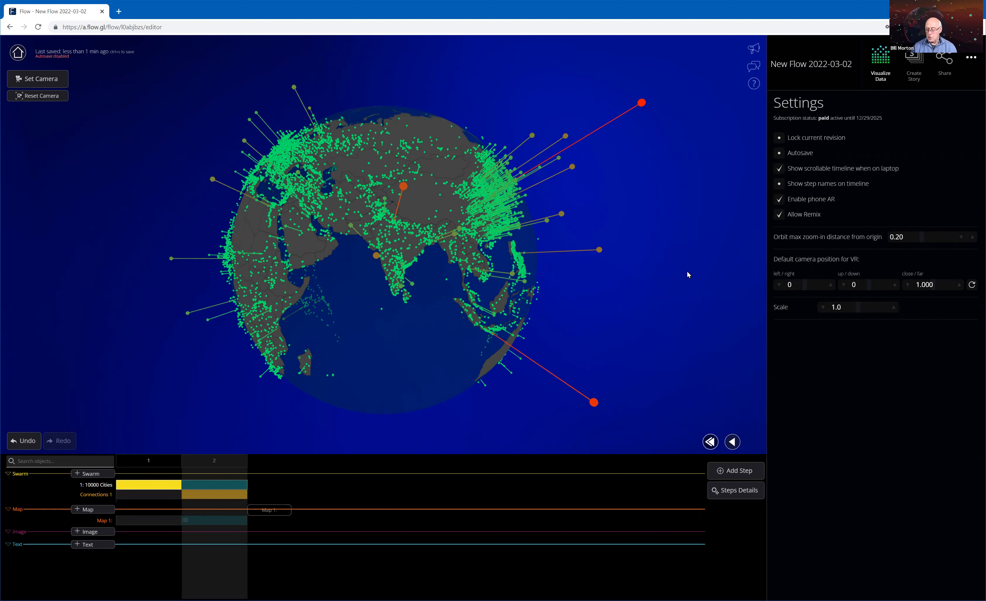
Select the globe map and open the flow's Data Source settings to review the 10000 Cities source.
left_click(477, 214)
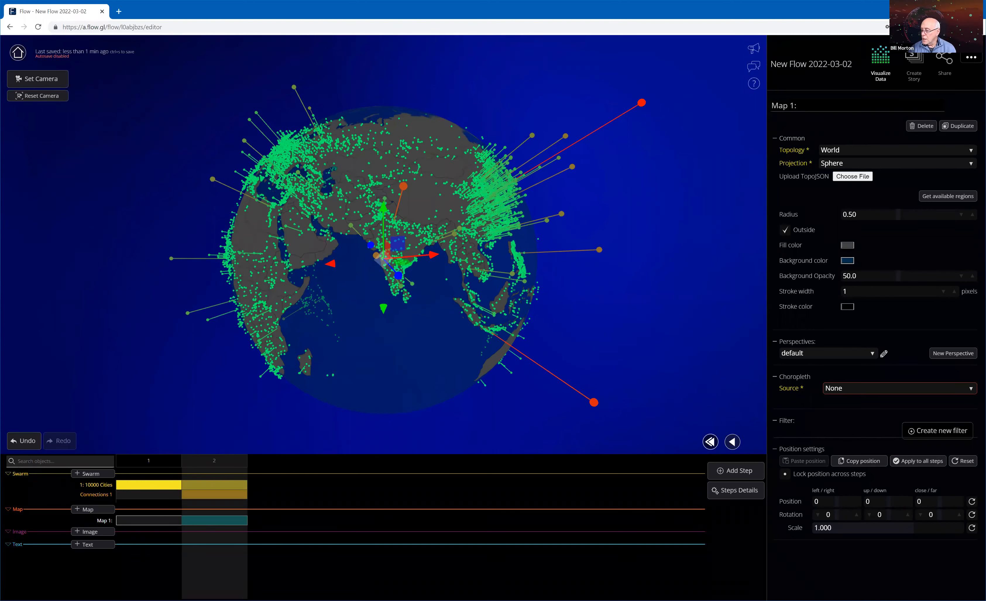
left_click(972, 57)
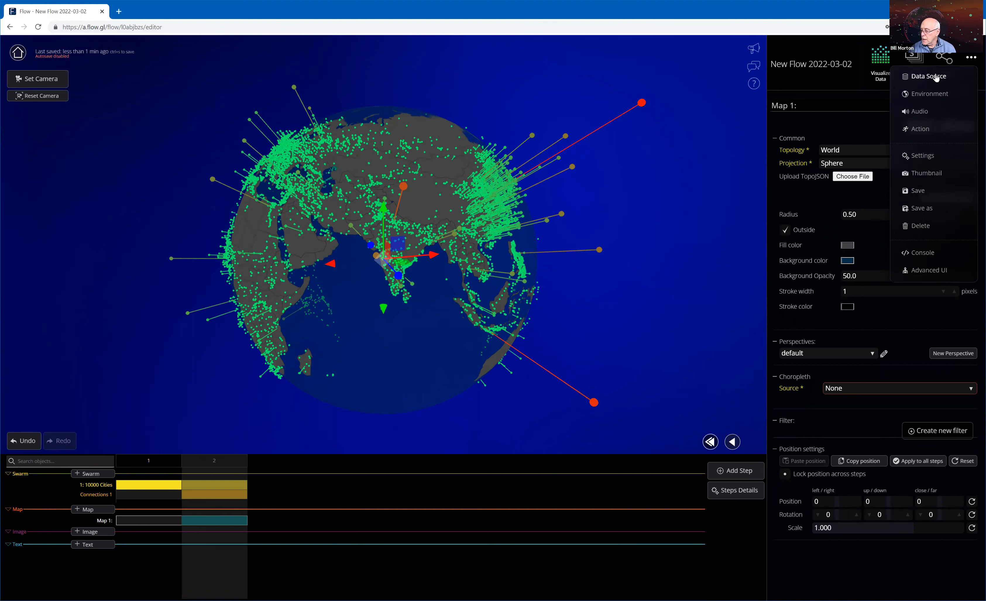
left_click(936, 77)
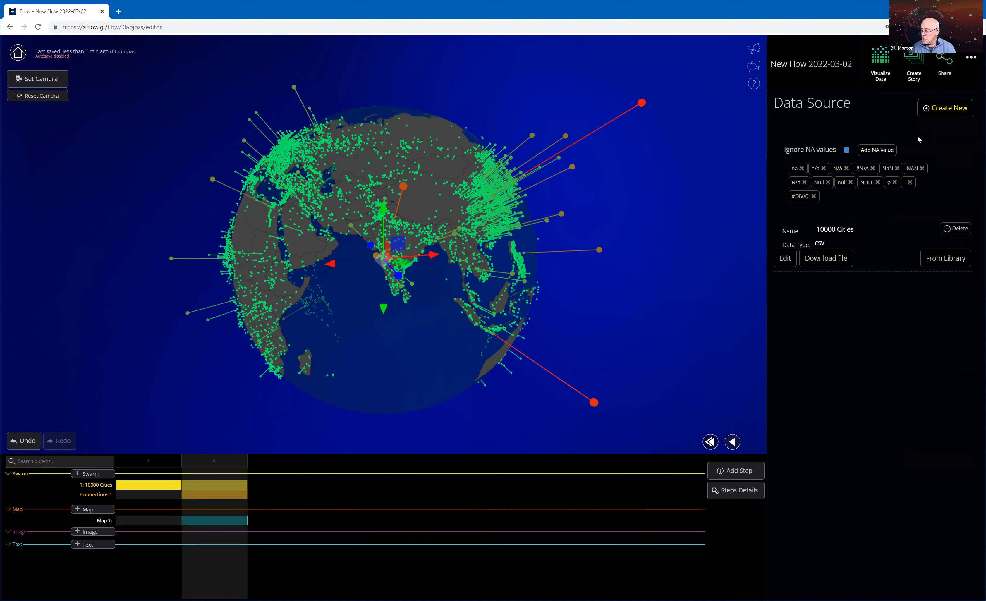
Create a new CSV data source for the flow and open it for editing.
left_click(972, 59)
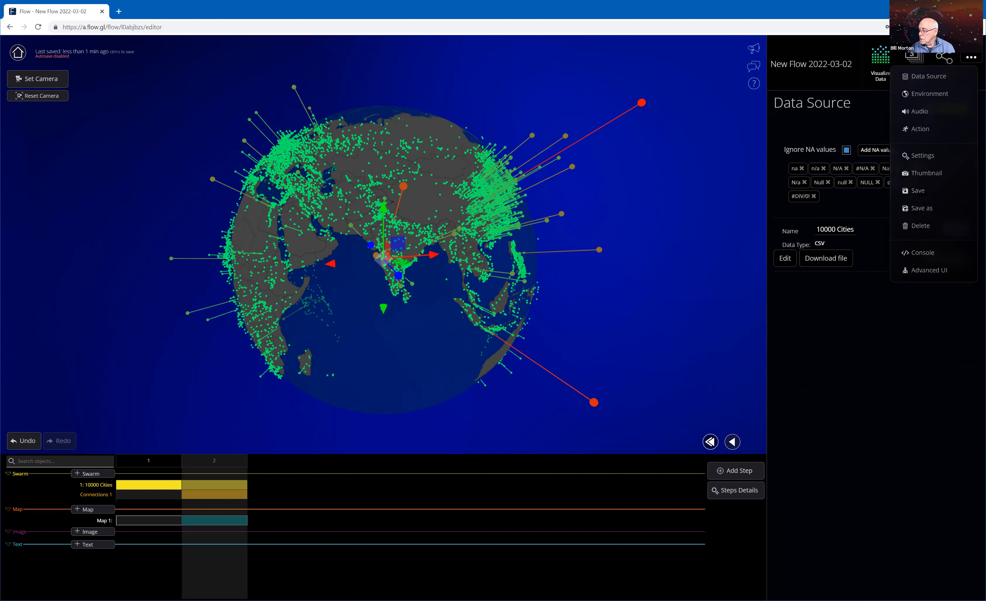
left_click(929, 77)
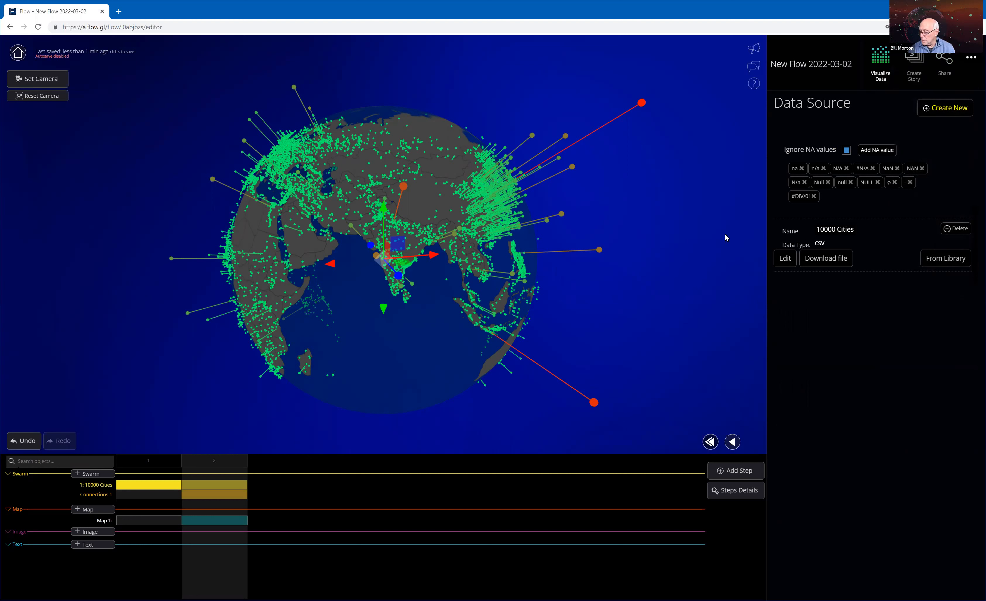
left_click(946, 108)
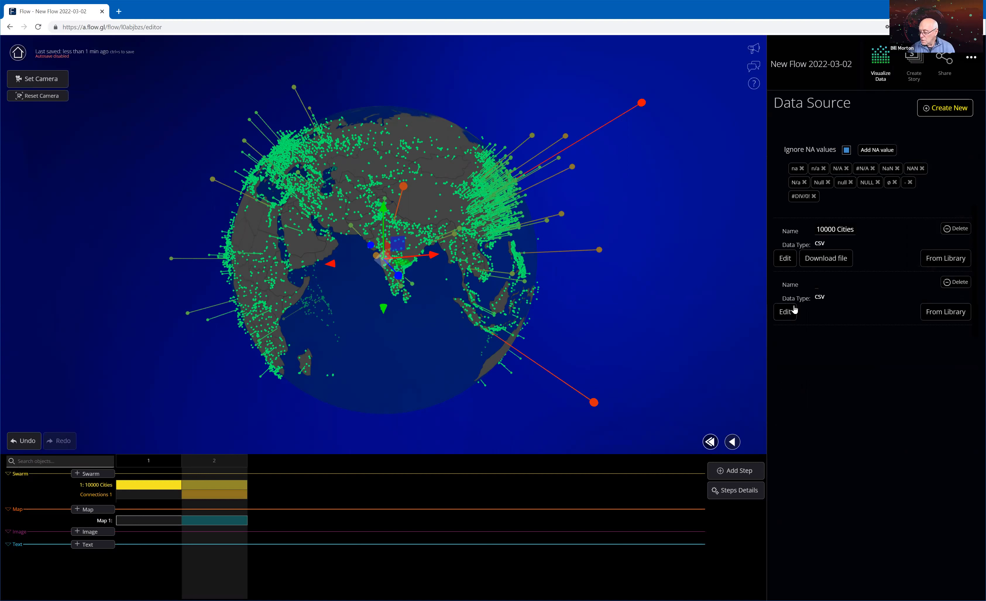
left_click(786, 311)
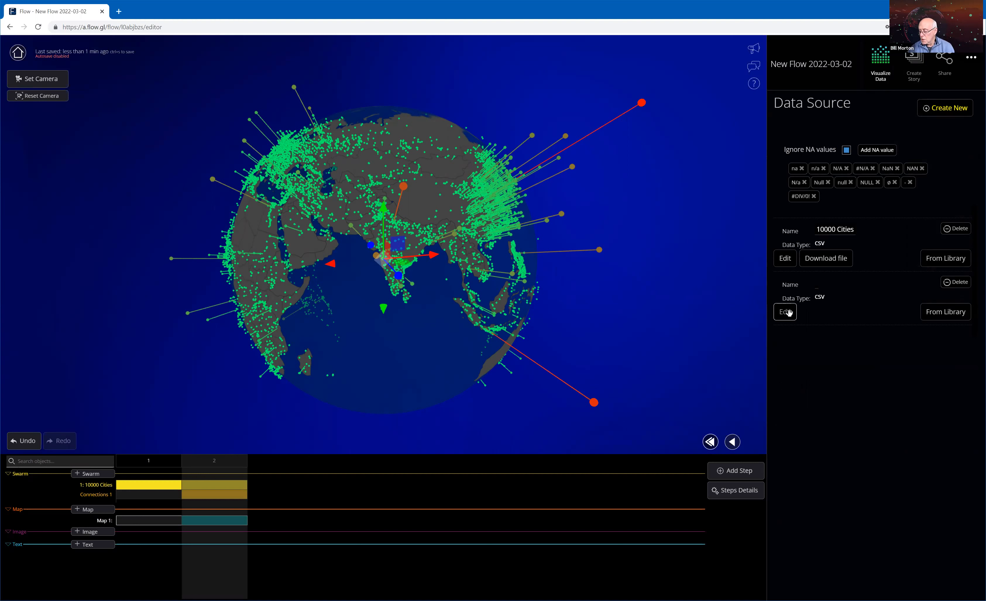
left_click(790, 315)
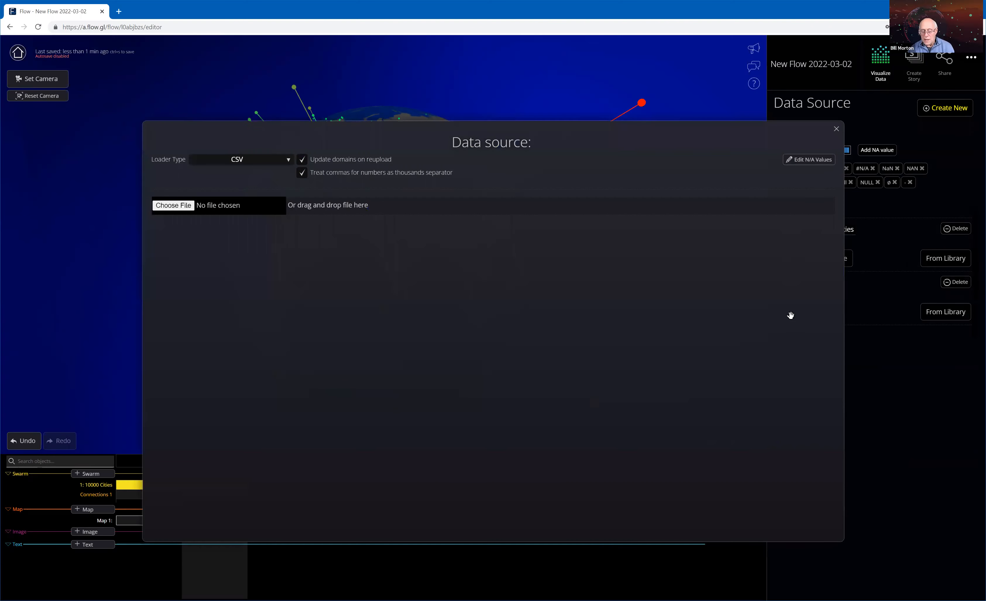
Find the files starting with "countr" in the data folder and load country_world_population1.csv into the new data source.
left_click(184, 206)
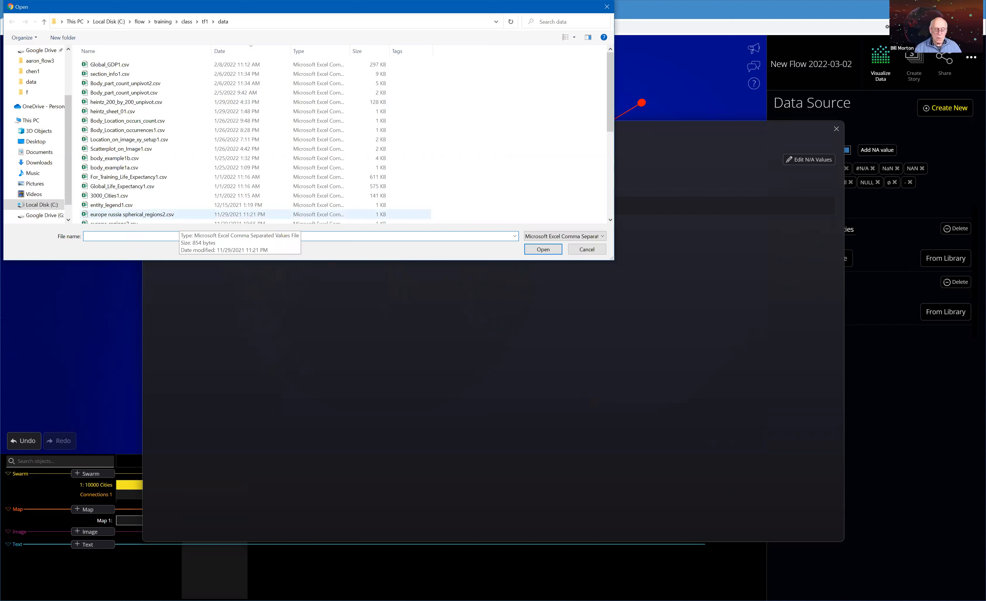
type("countr")
key("Return")
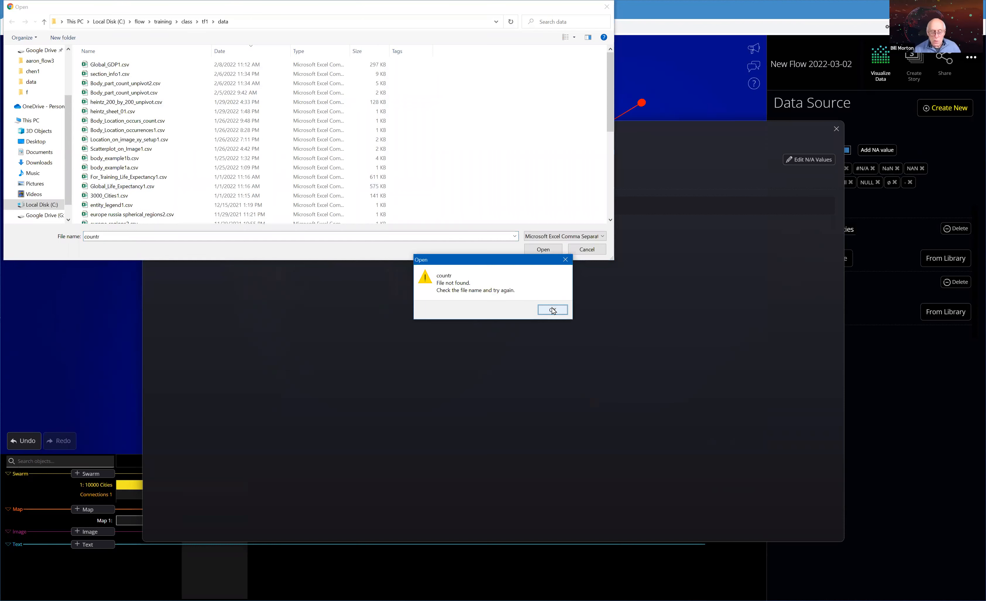
key("Return")
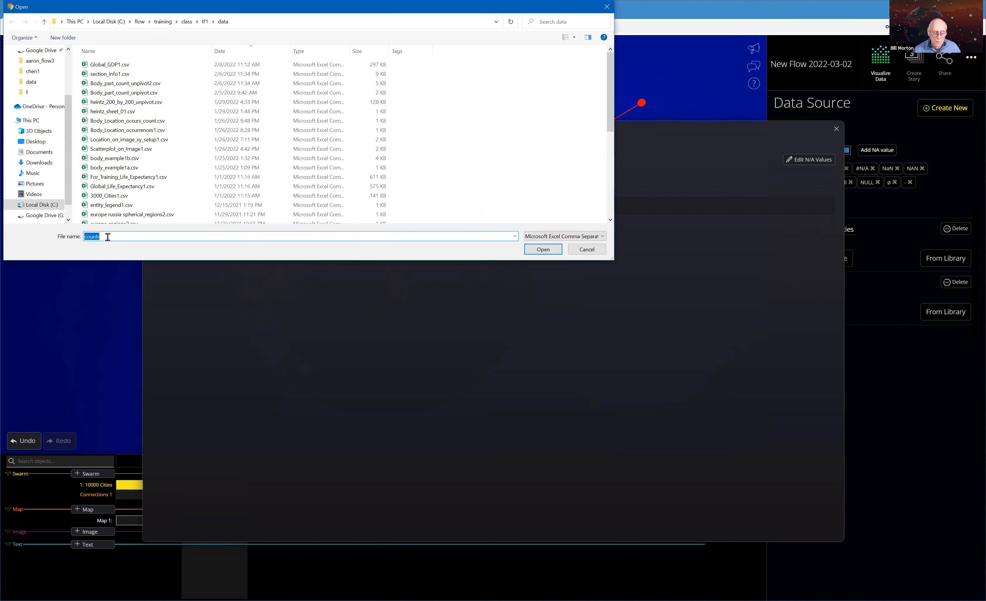
left_click(107, 237)
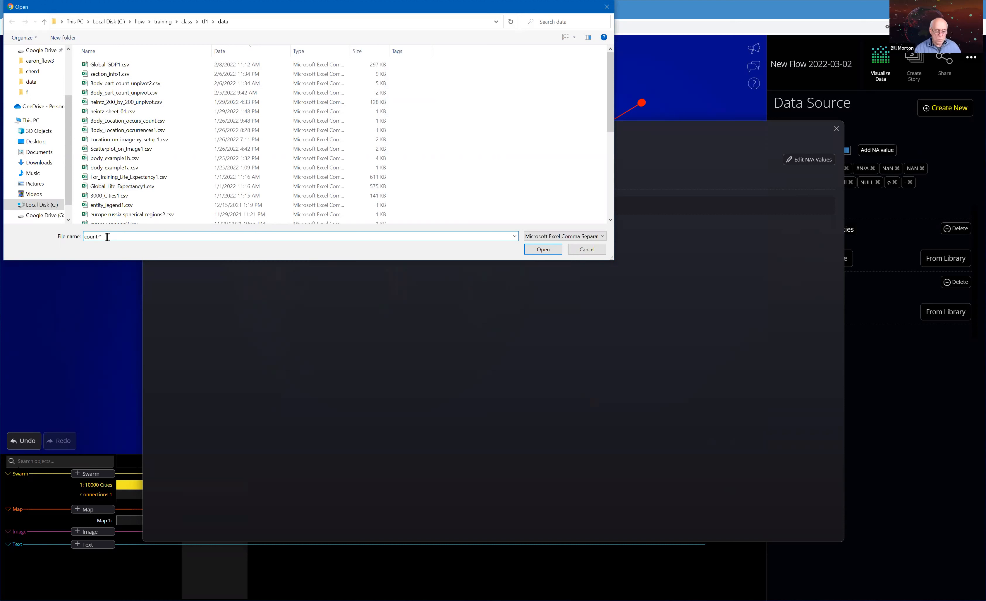
key("Return")
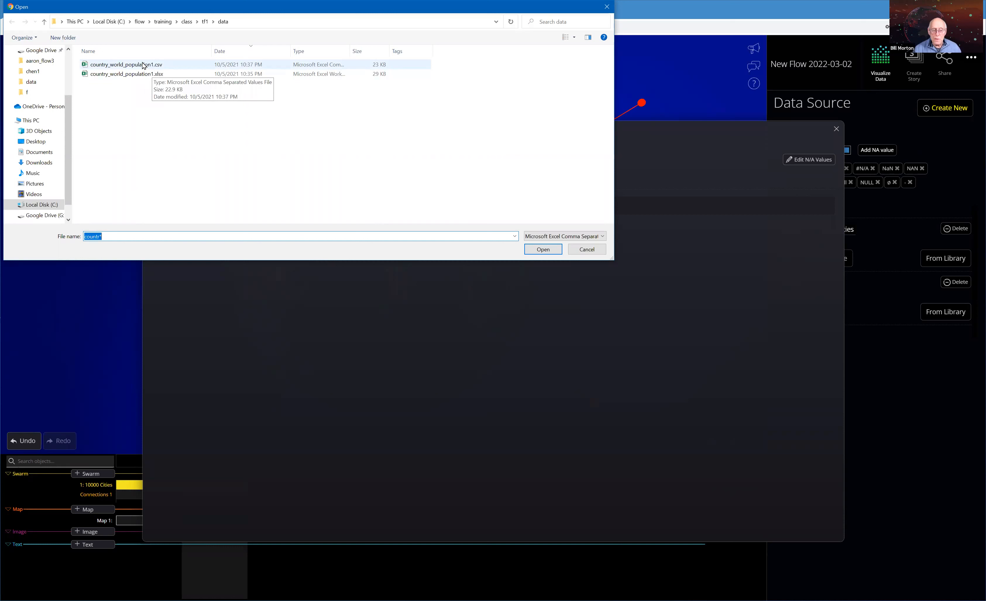
left_click(139, 68)
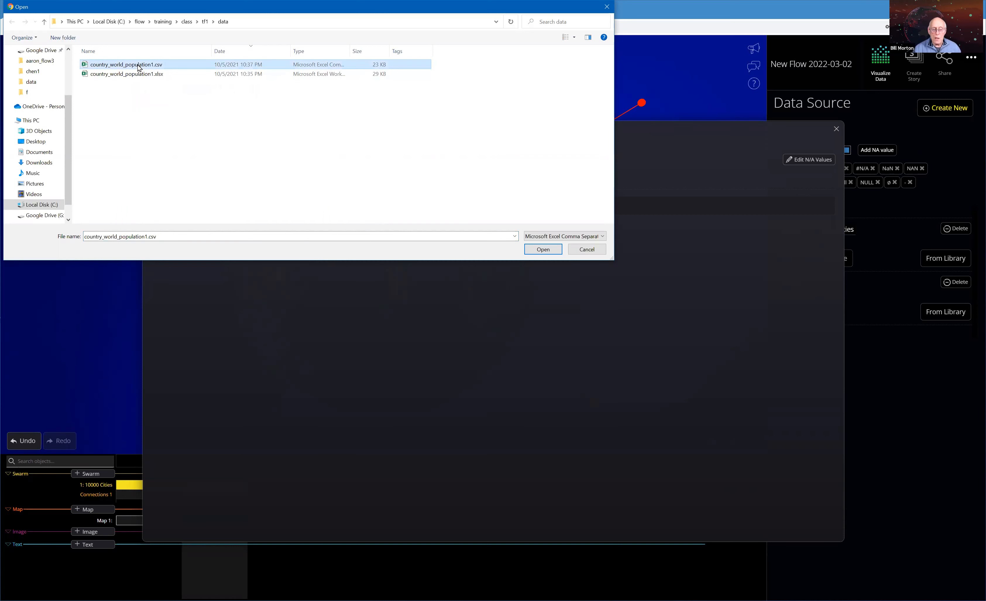
left_click(543, 250)
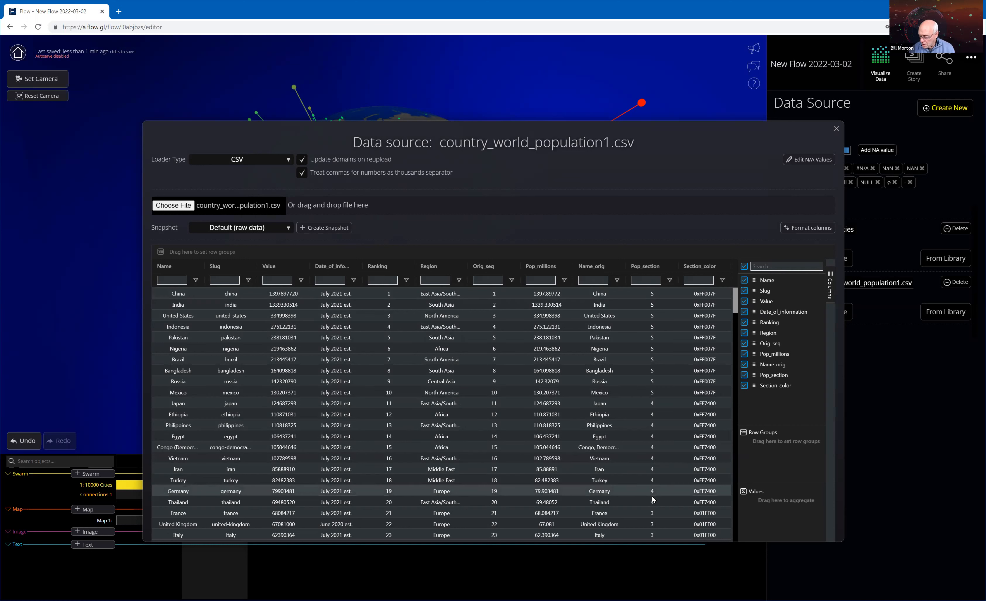
Look through the country population rows of the loaded table and close the data source.
left_click_drag(735, 310, 736, 315)
scroll(737, 315, "down", 3)
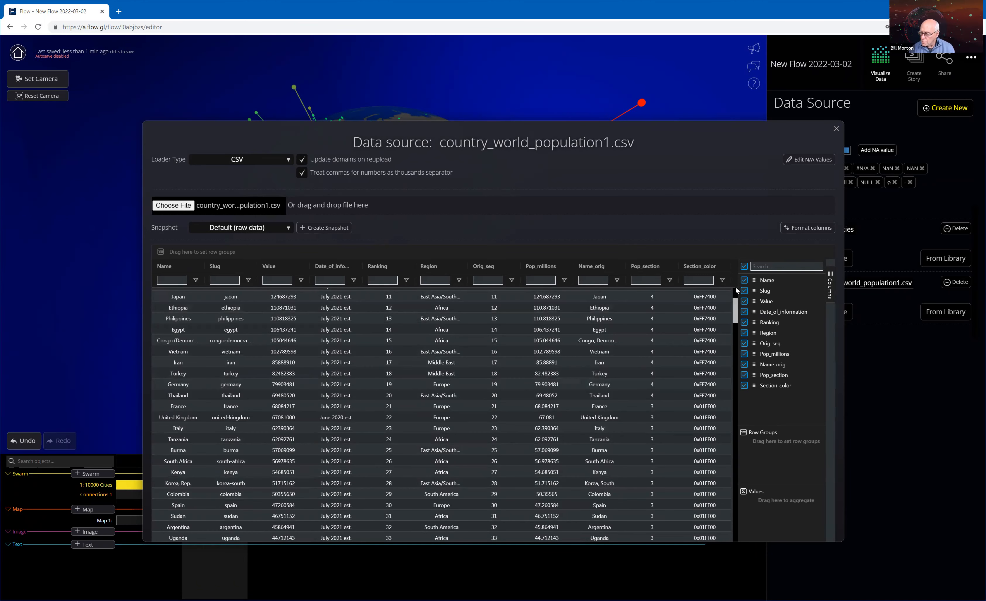
scroll(736, 287, "up", 3)
scroll(658, 308, "up", 1)
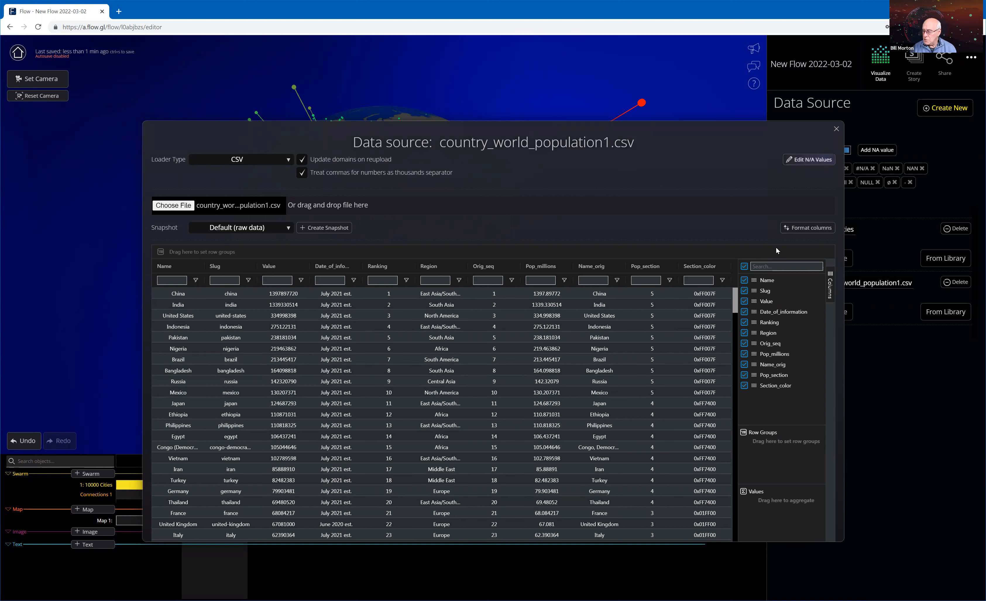
left_click(836, 129)
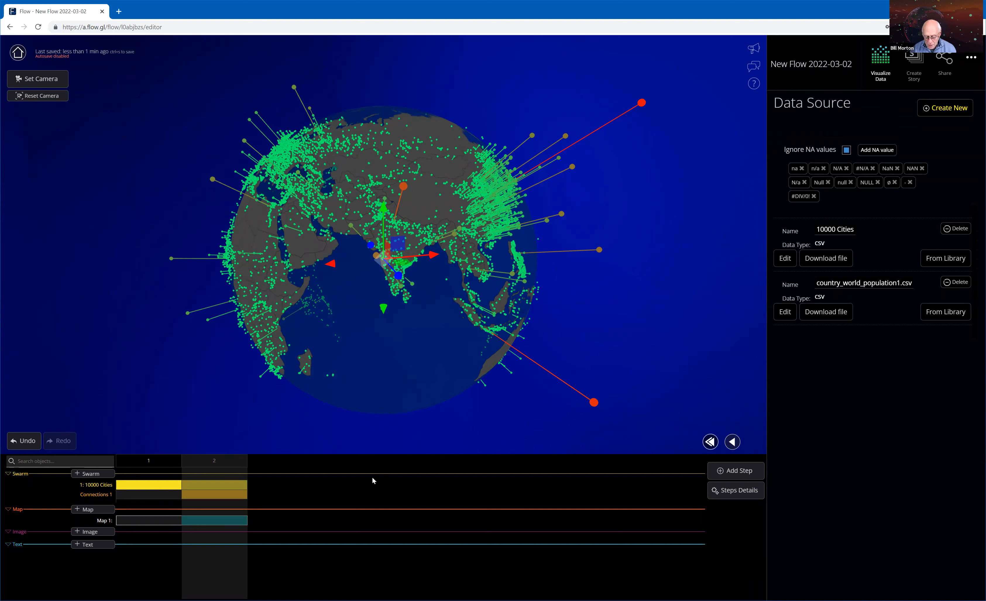
Set the globe map's choropleth source to country_world_population1.csv and its region column to name.
left_click(229, 523)
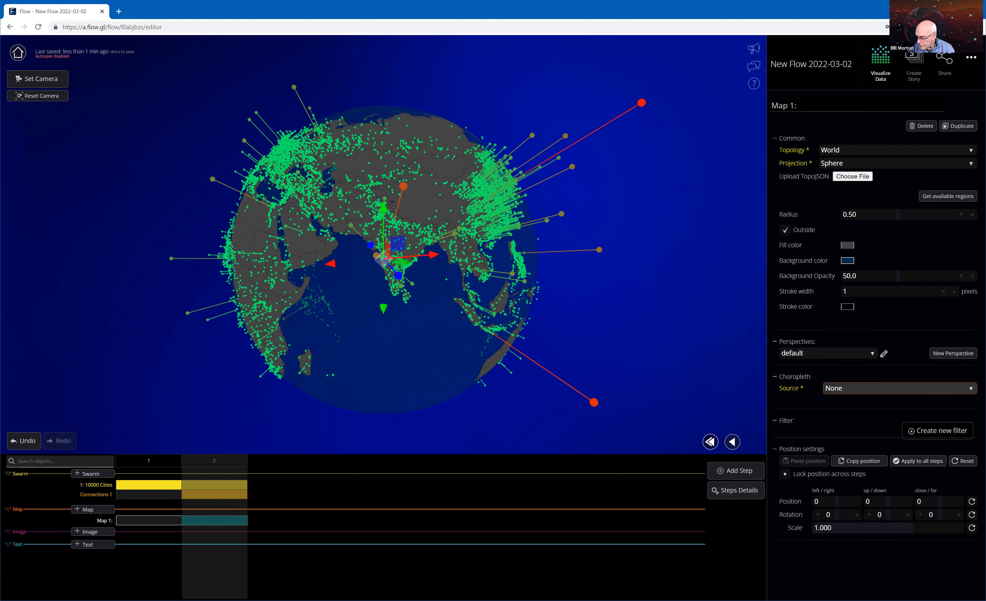
left_click(946, 389)
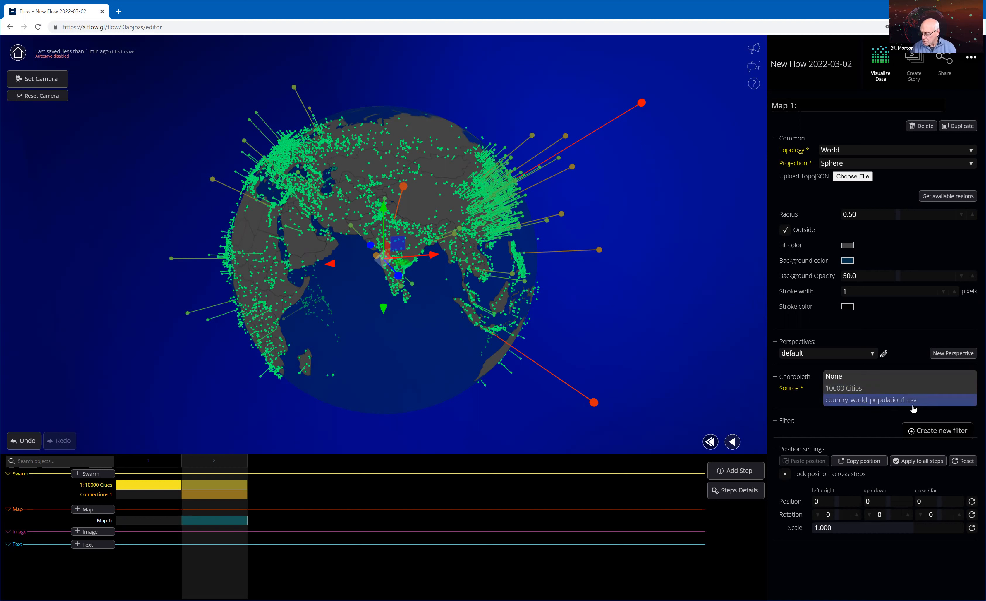
left_click(931, 409)
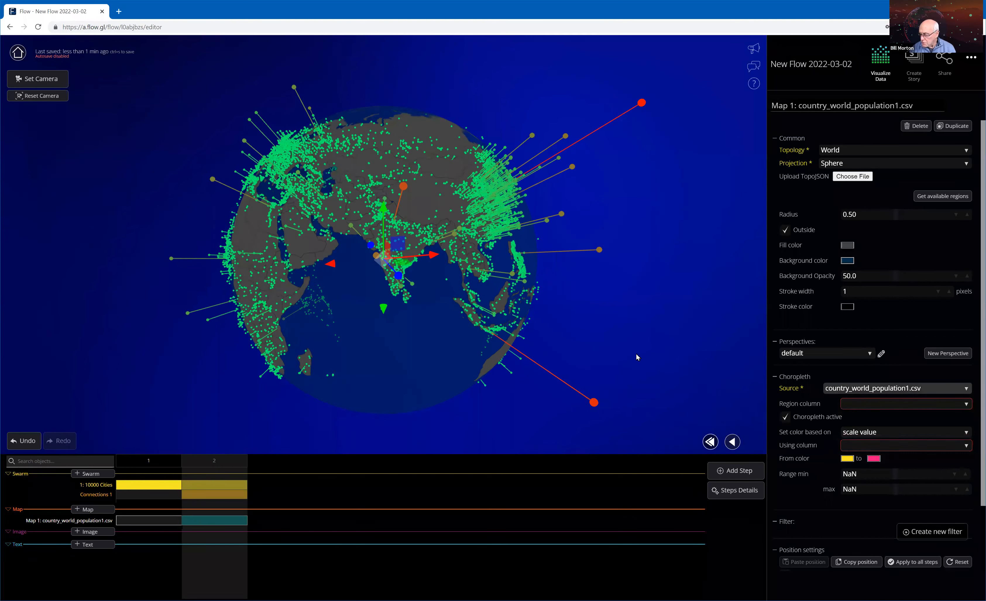
left_click(861, 409)
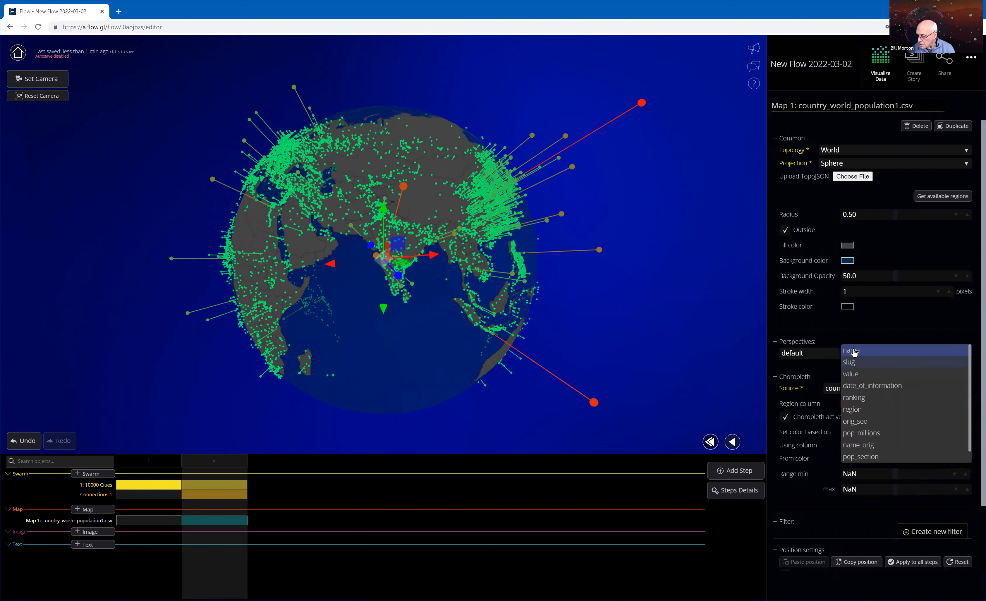
left_click(855, 352)
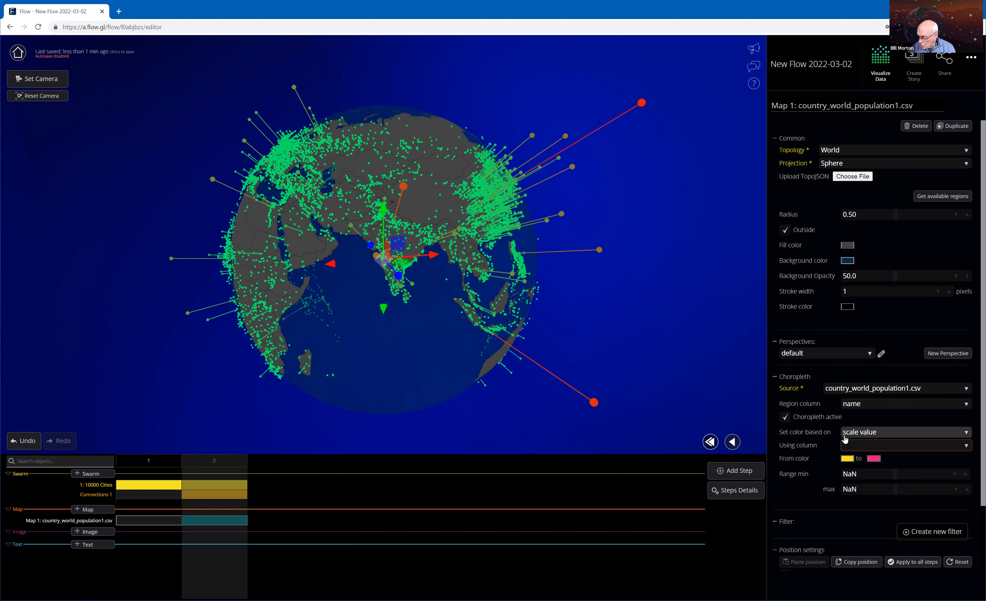
Color the choropleth by scale value using the pop_millions column, and save the flow.
left_click(878, 431)
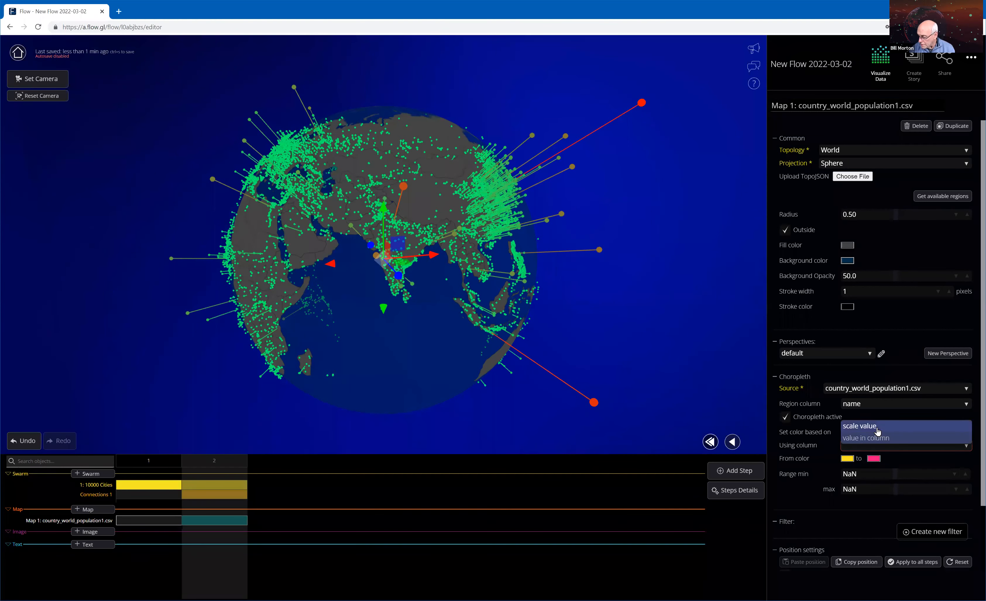
left_click(881, 449)
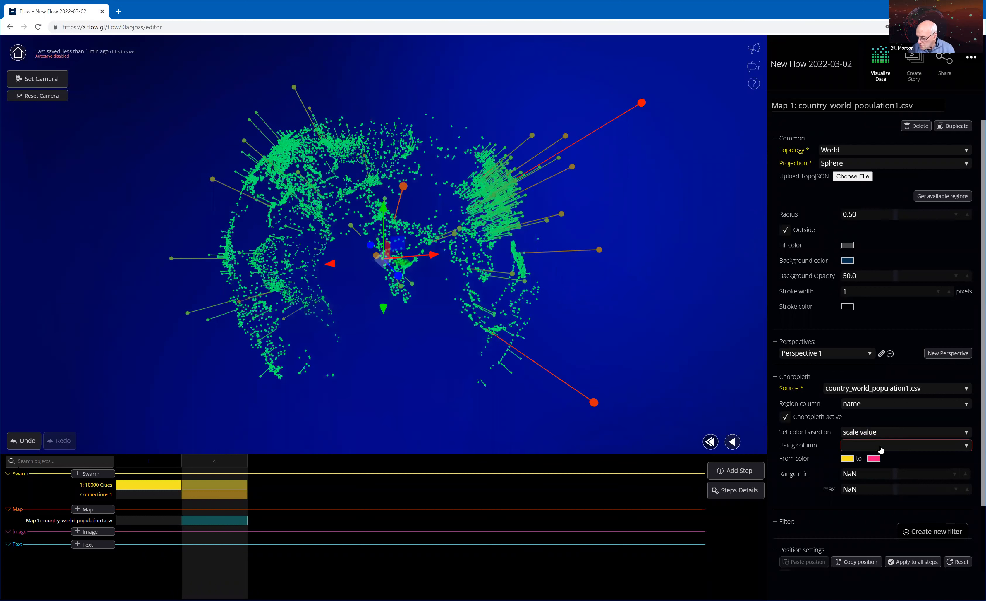
left_click(881, 445)
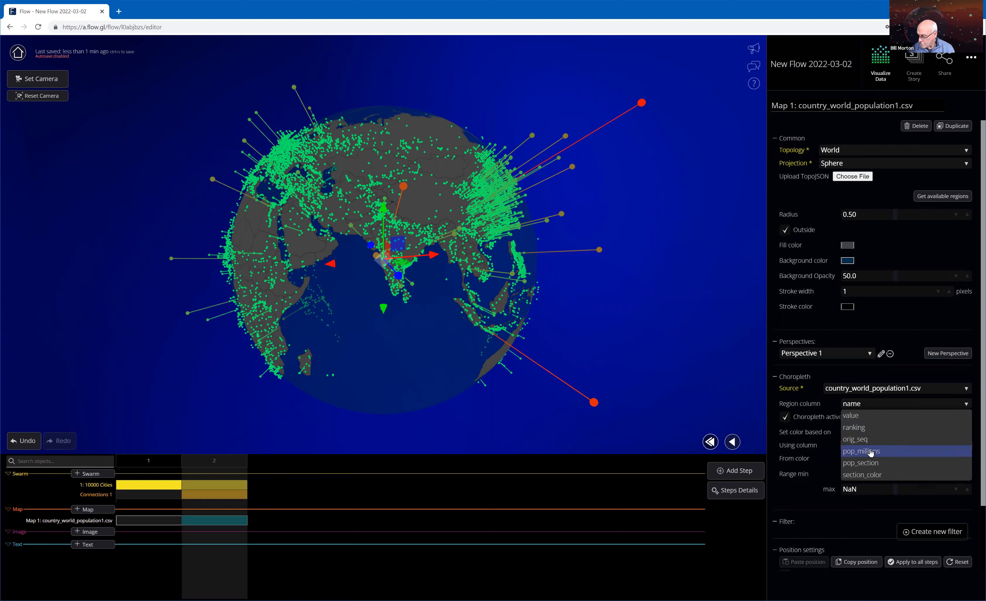
left_click(868, 452)
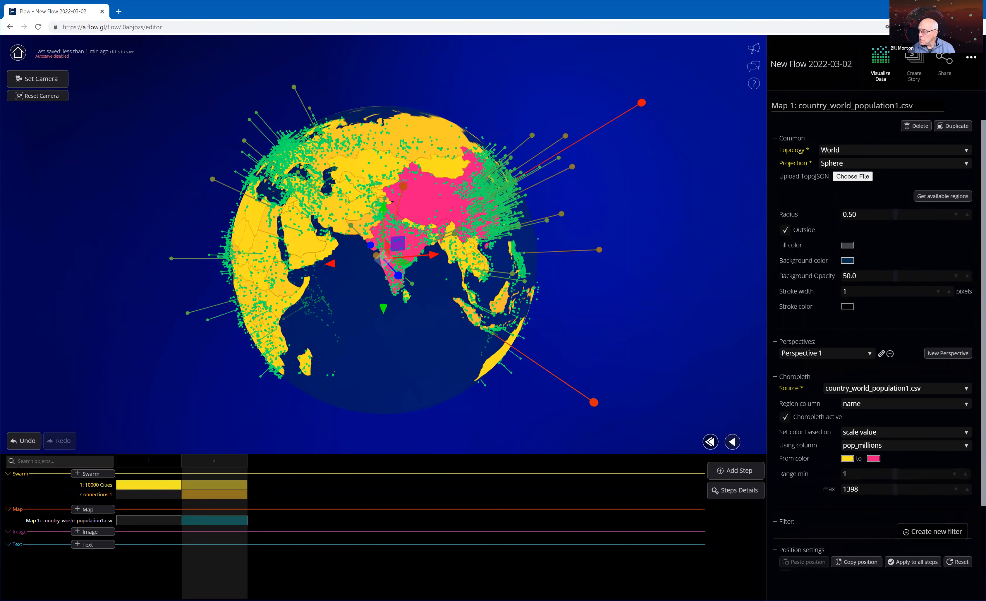
left_click(971, 57)
left_click(917, 191)
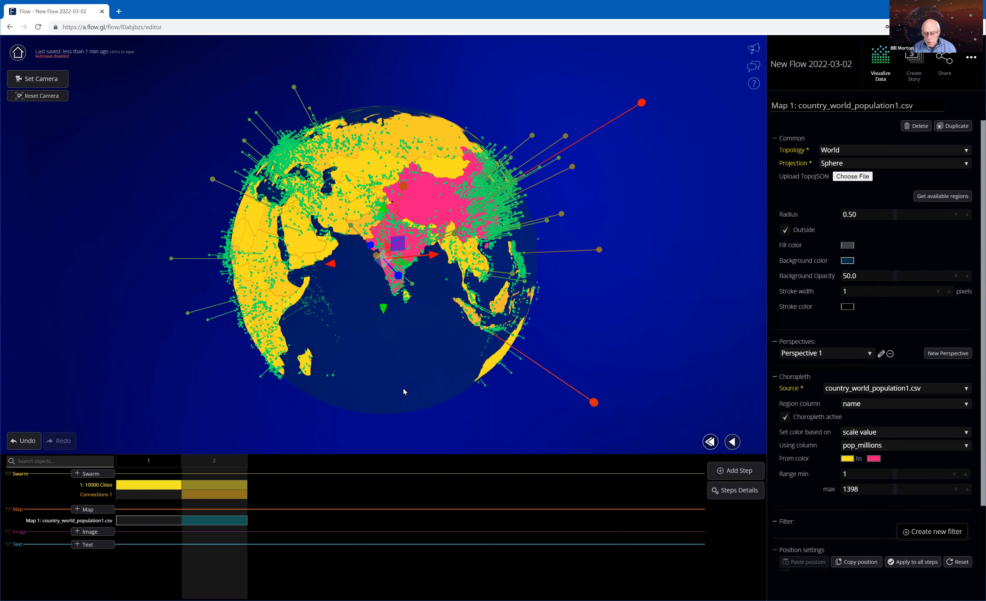
Examine the country population coloring all around the globe, from Asia and Australia to Africa and the Americas.
left_click_drag(486, 381, 541, 370)
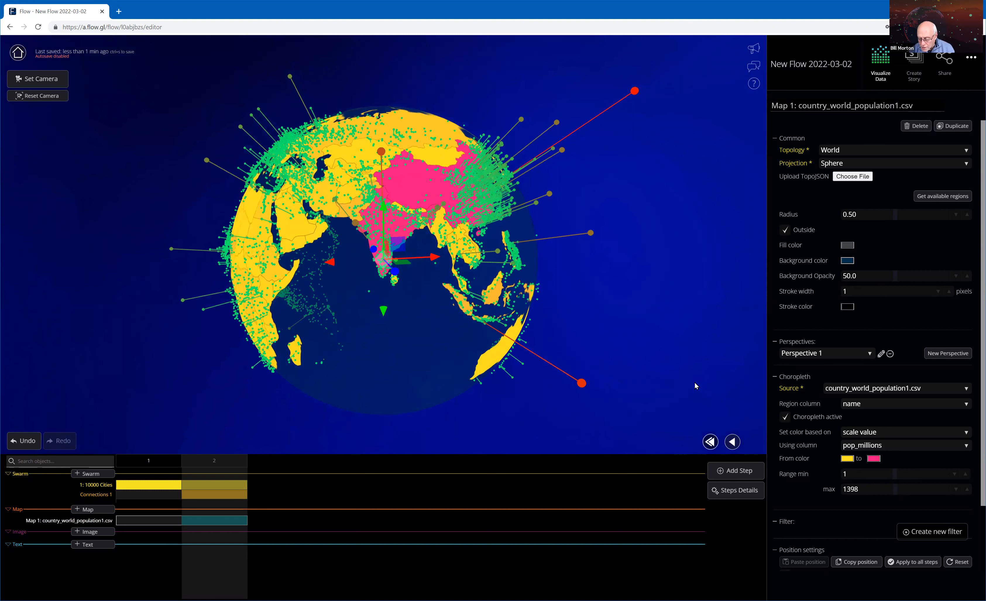
left_click_drag(489, 273, 477, 243)
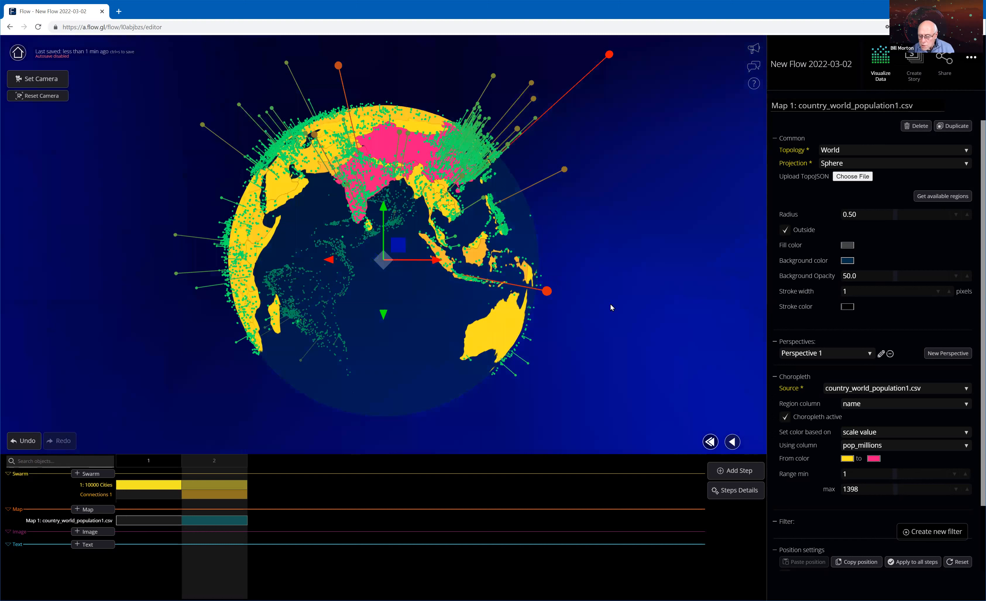
mouse_move(464, 250)
left_mouse_down()
mouse_move(426, 251)
mouse_move(455, 250)
left_mouse_up()
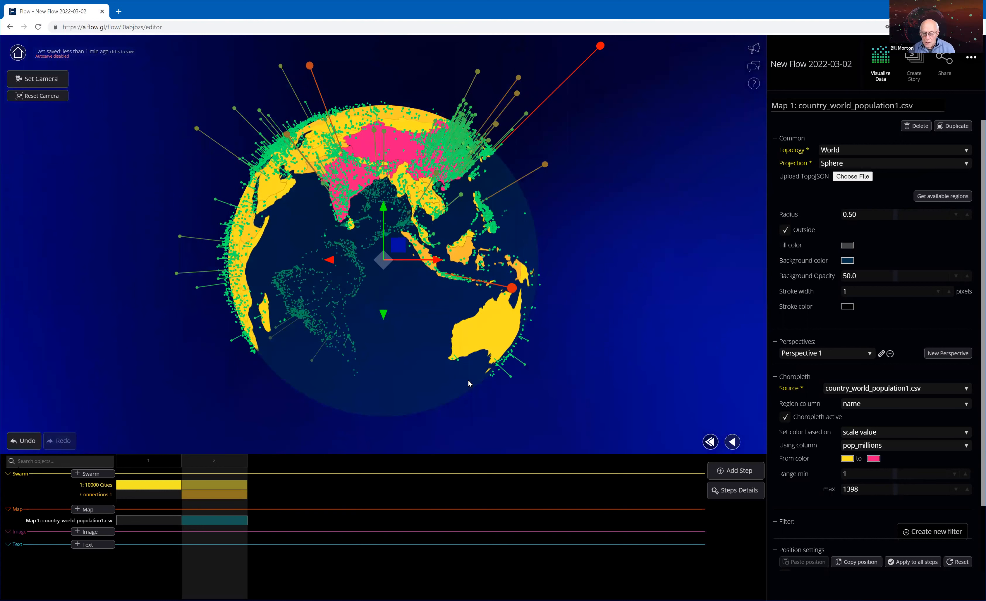
left_click_drag(611, 396, 615, 392)
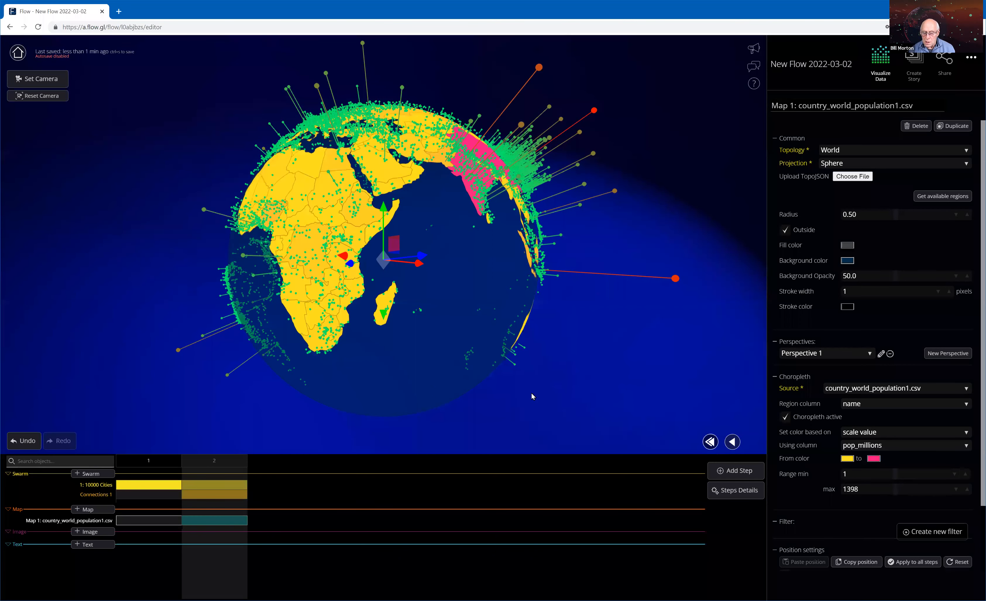
left_click_drag(532, 394, 584, 393)
left_click_drag(486, 353, 632, 320)
left_click_drag(696, 309, 746, 312)
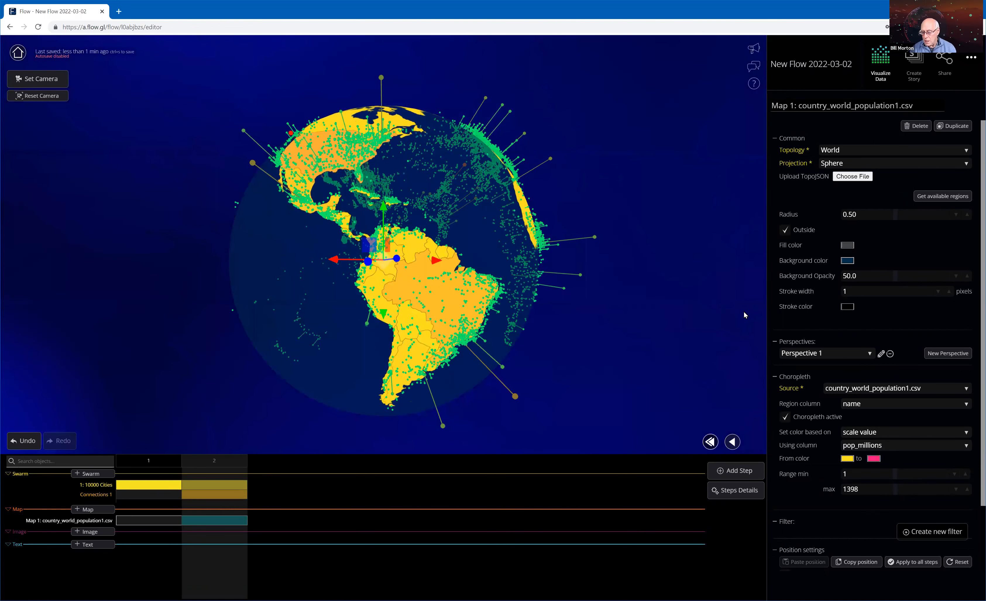
left_click_drag(663, 307, 596, 298)
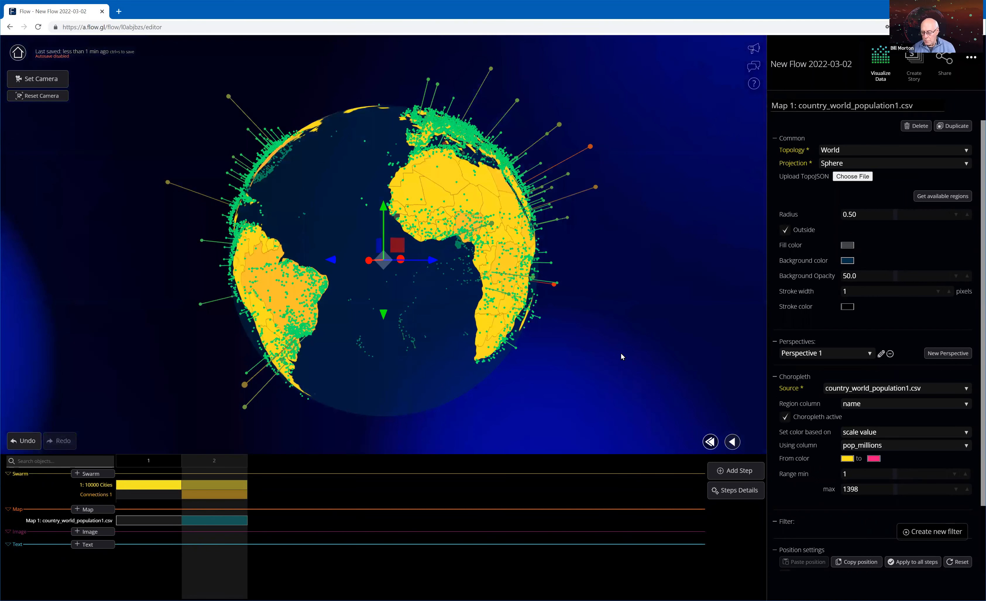
left_click_drag(621, 353, 571, 364)
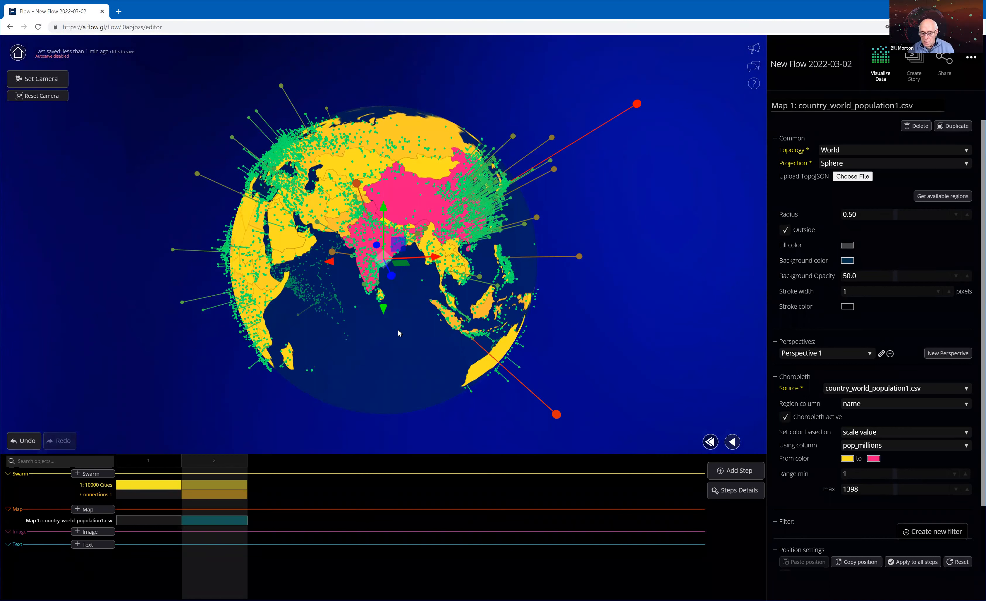
left_click_drag(410, 326, 413, 325)
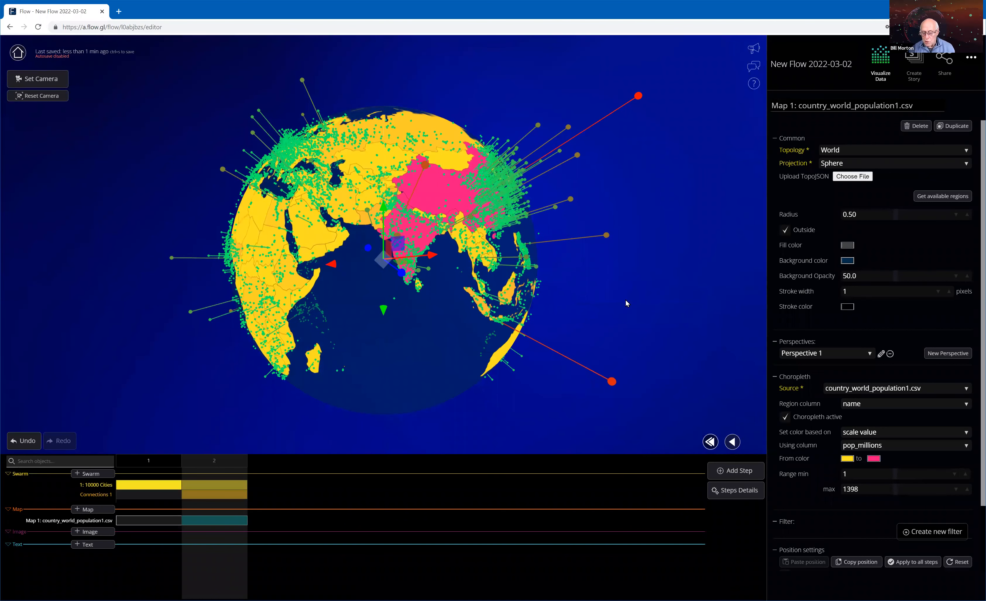
left_click_drag(637, 331, 650, 324)
left_click_drag(493, 353, 561, 337)
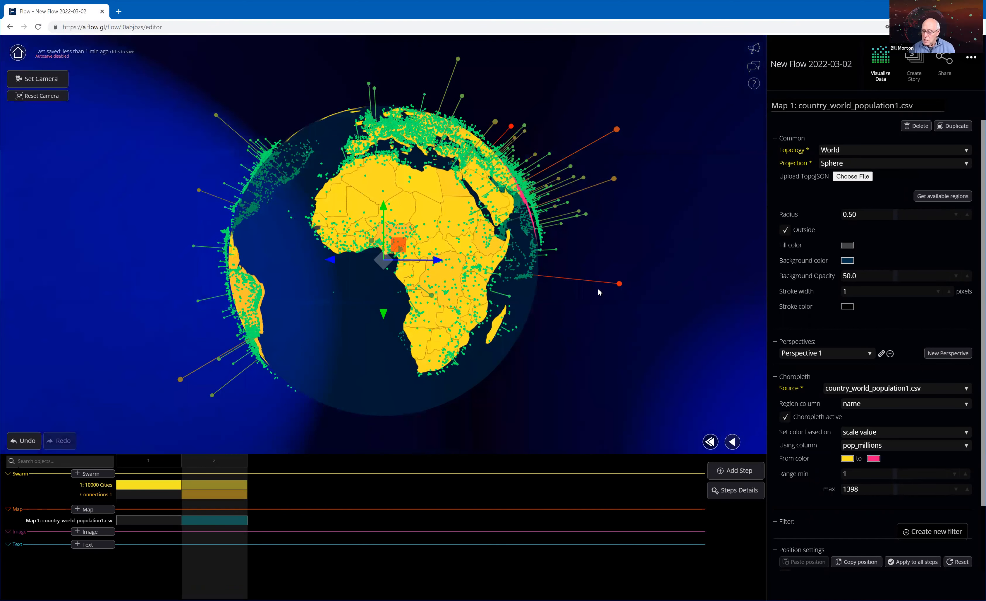
left_click_drag(598, 289, 572, 298)
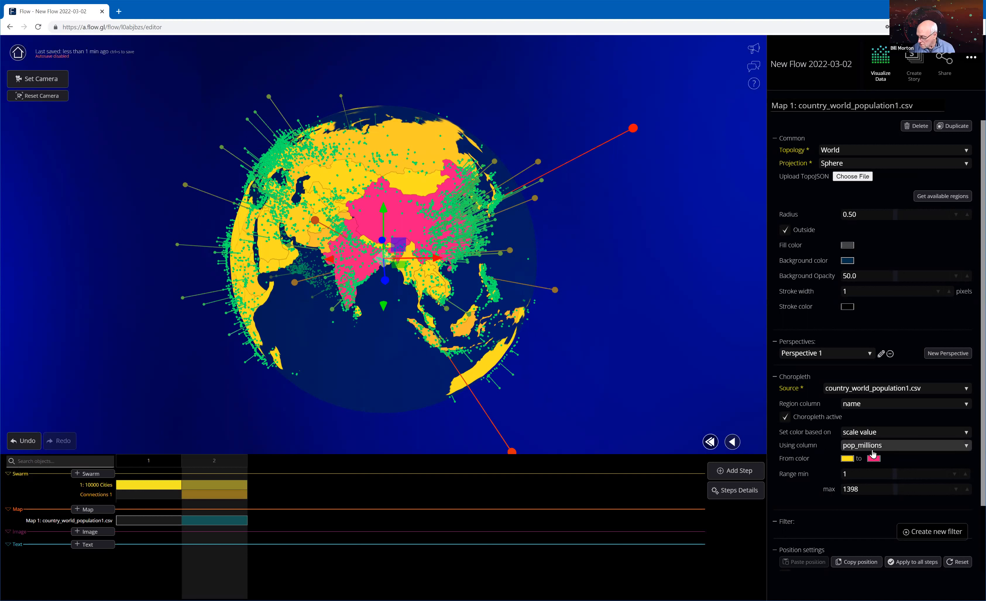
Set the choropleth's color column to pop_section.
left_click(891, 448)
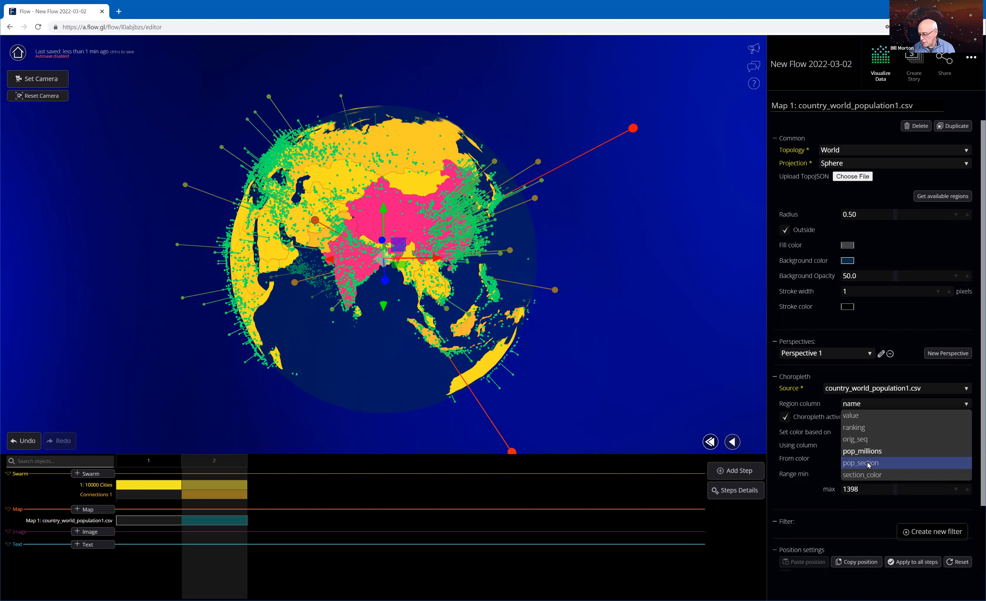
left_click(880, 464)
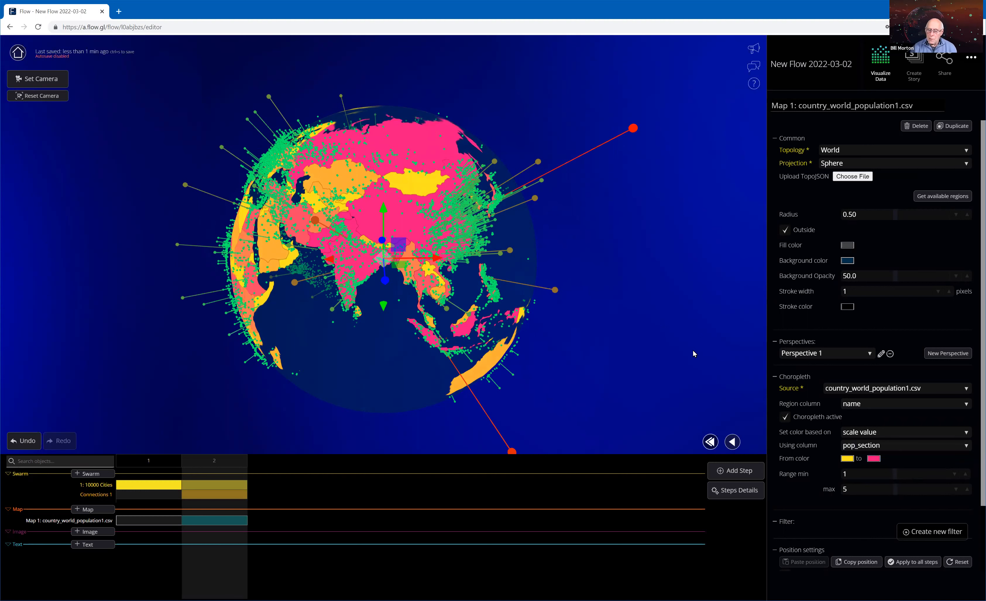
Examine the pop_section country coloring all around the globe, across Asia, Africa, Europe and the Americas.
left_click_drag(696, 346, 720, 344)
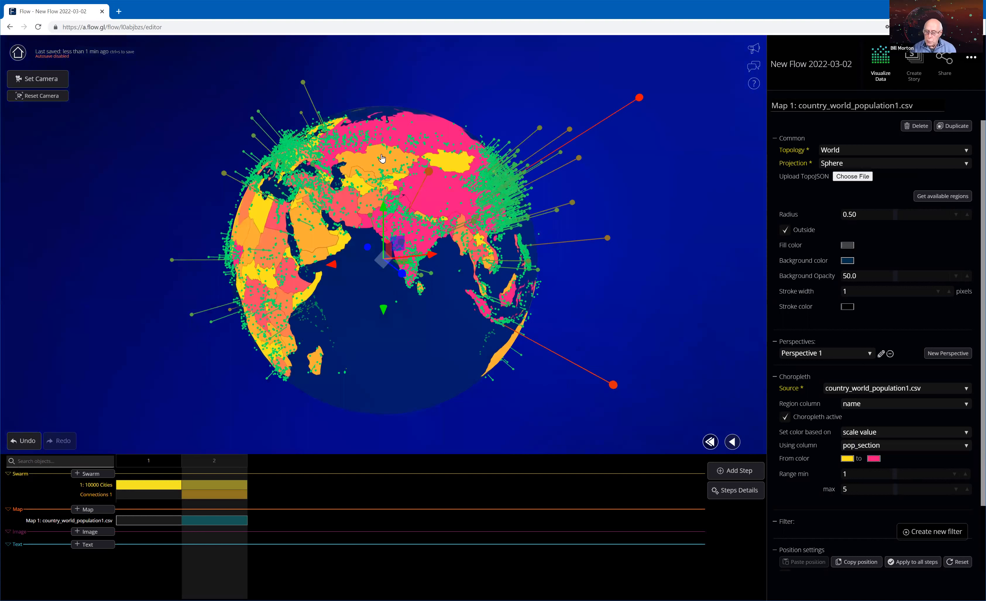
left_click_drag(381, 158, 387, 229)
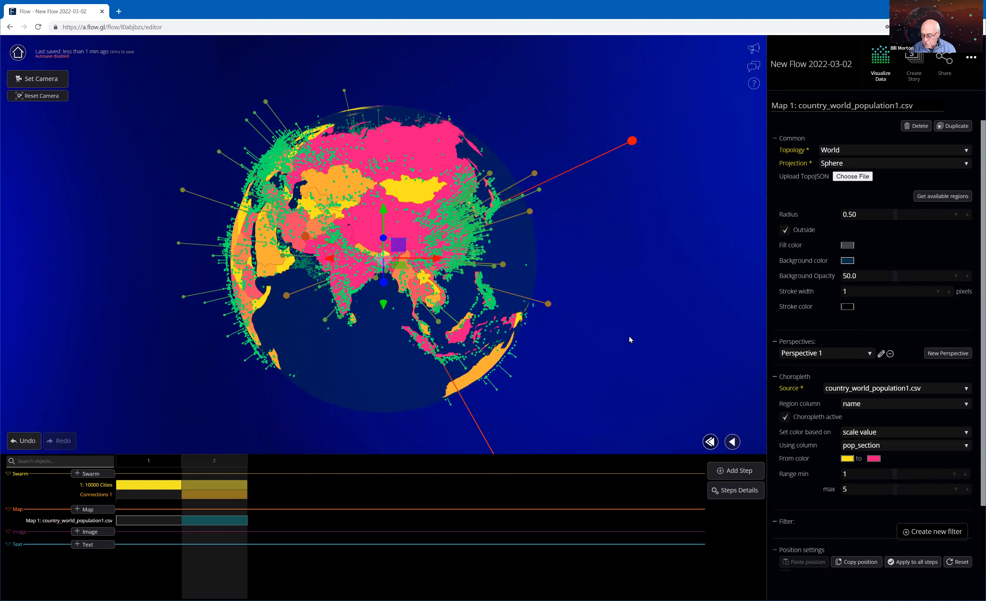
left_click_drag(641, 336, 663, 338)
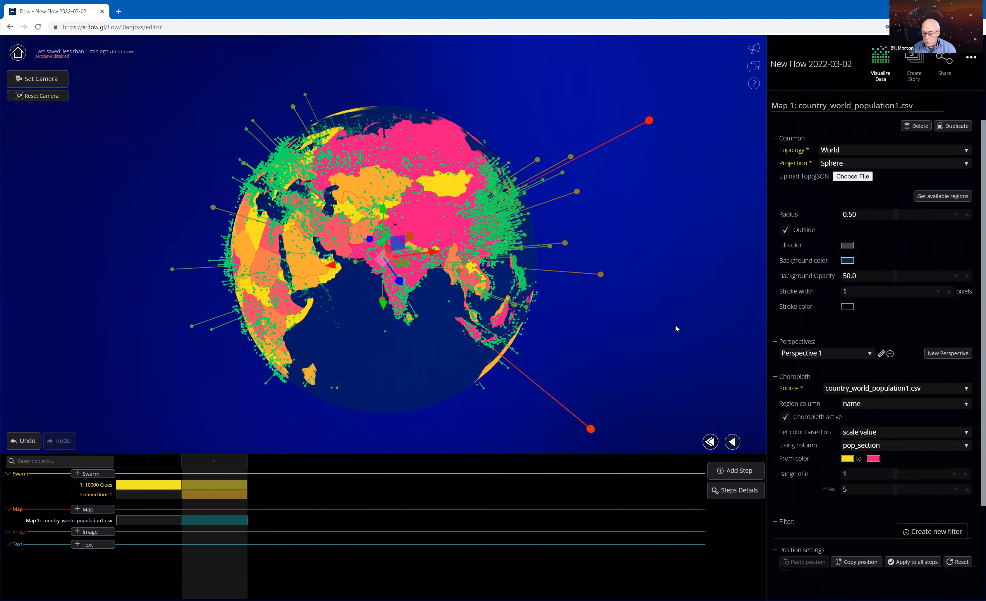
left_click_drag(376, 362, 430, 371)
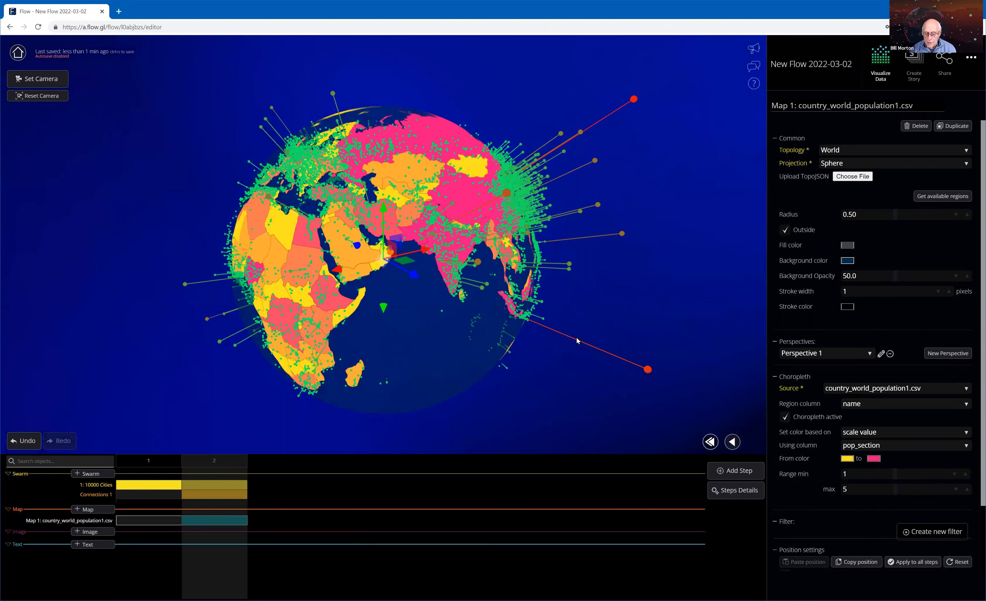
left_click_drag(618, 380, 628, 377)
left_click_drag(271, 287, 580, 358)
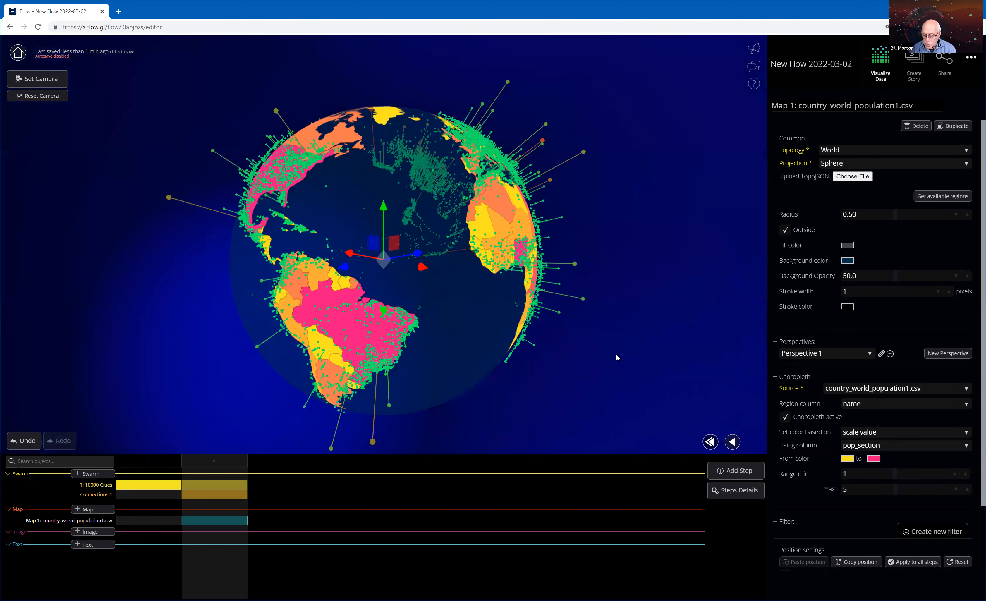
left_click_drag(374, 379, 353, 284)
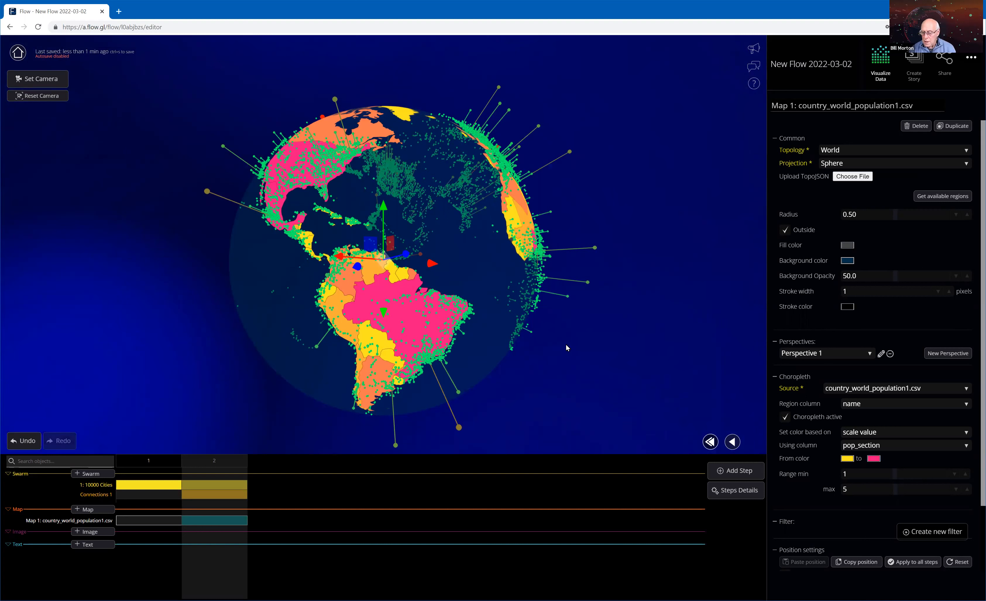
left_click_drag(598, 349, 585, 348)
left_click_drag(473, 223, 368, 249)
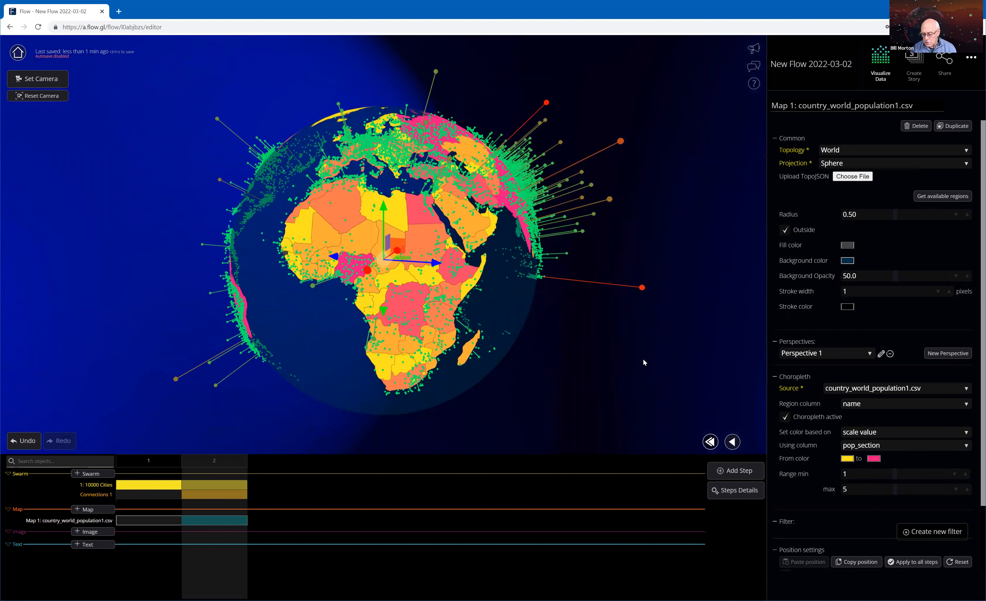
left_click_drag(651, 370, 645, 370)
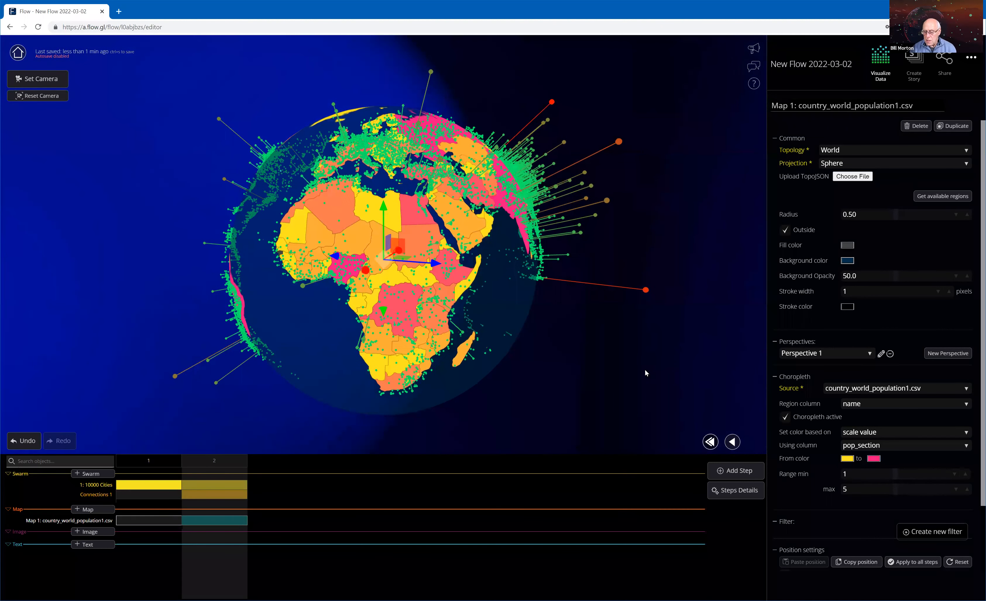
left_click_drag(688, 276, 660, 288)
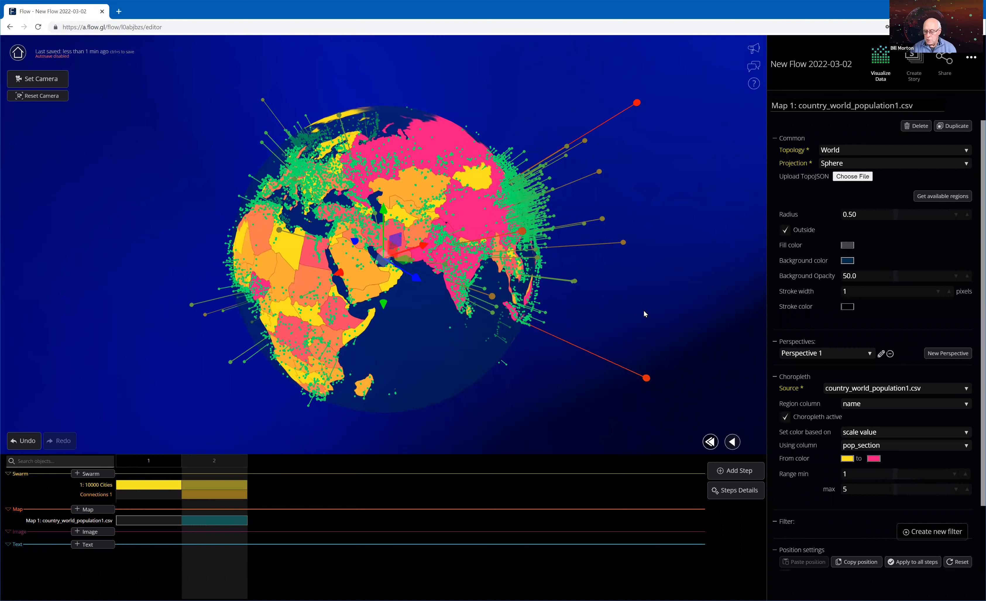
left_click_drag(682, 293, 662, 314)
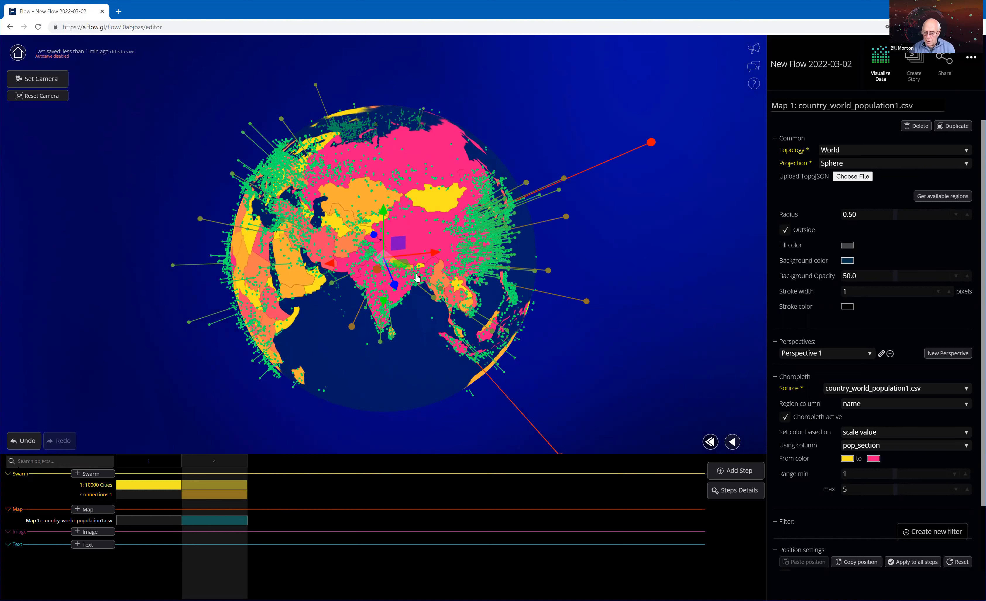
left_click_drag(356, 276, 416, 274)
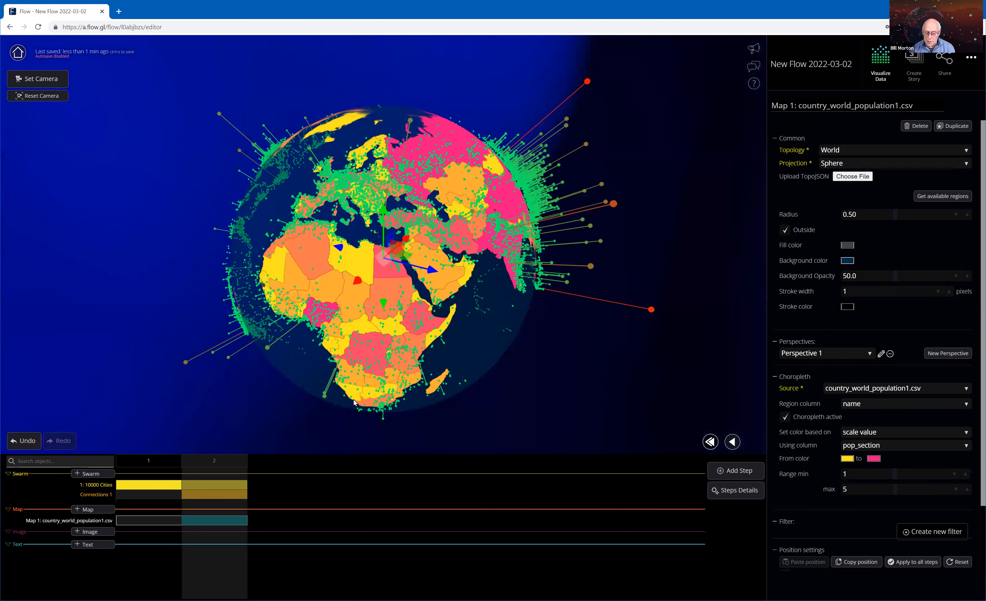
left_click_drag(355, 403, 453, 356)
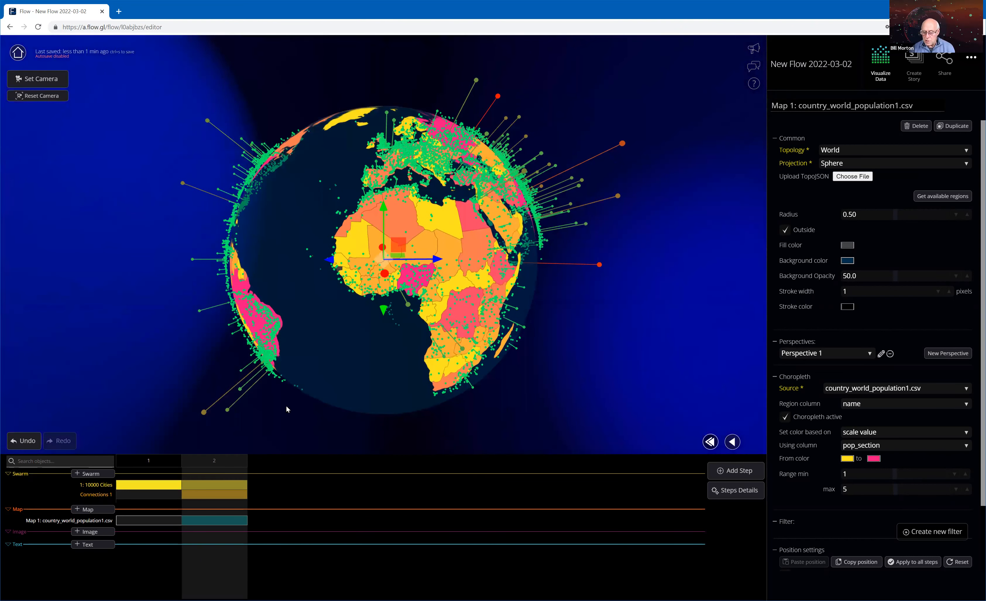
left_click_drag(286, 406, 448, 411)
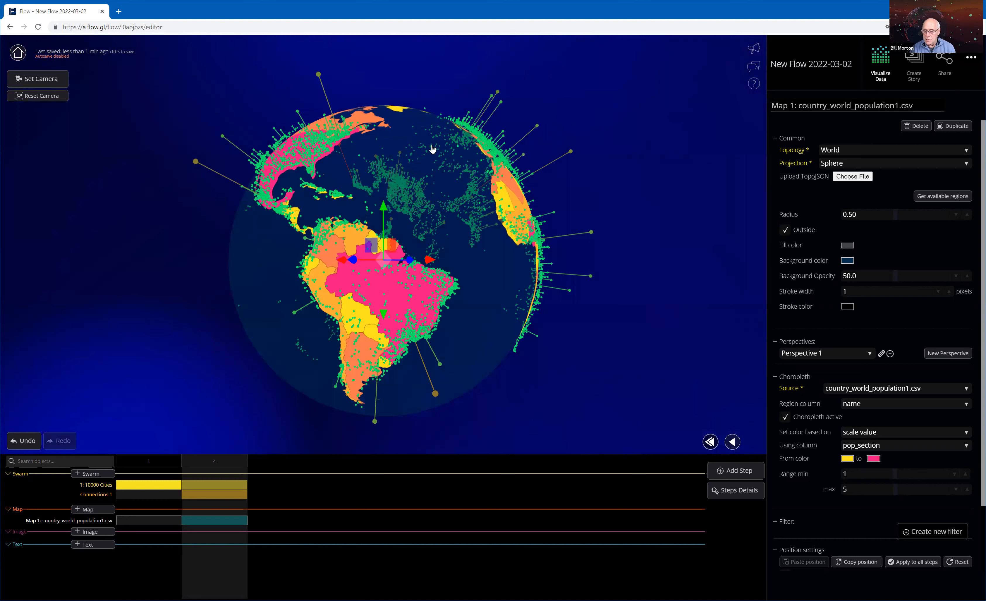
left_click_drag(447, 180, 603, 251)
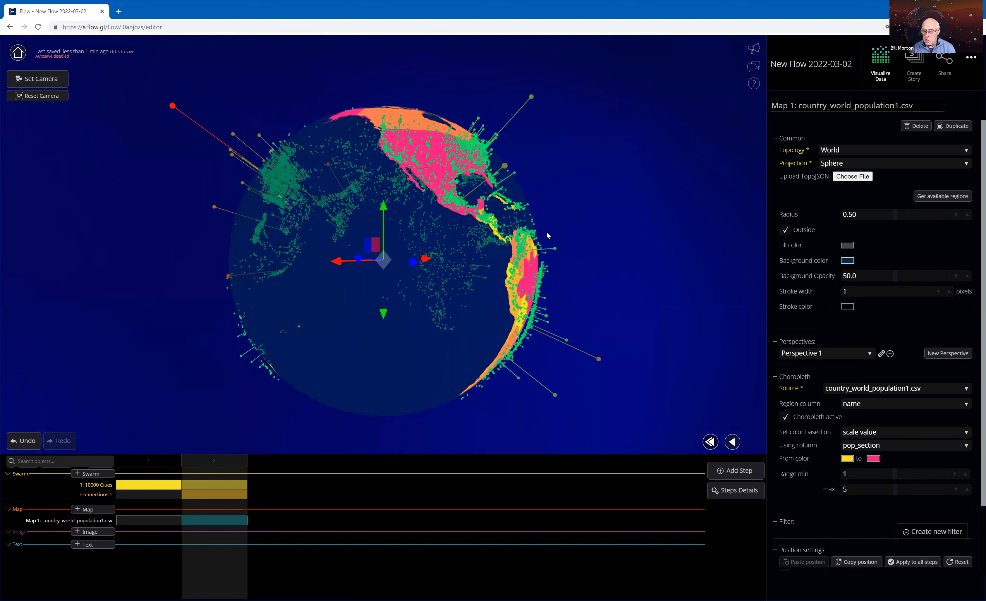
left_click_drag(436, 172, 631, 274)
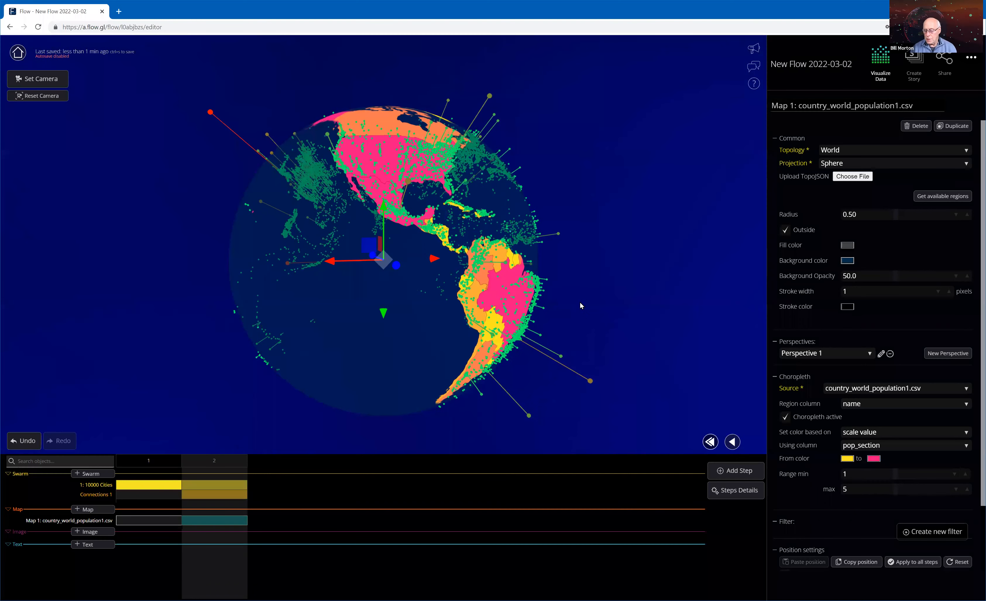
left_click_drag(620, 310, 691, 310)
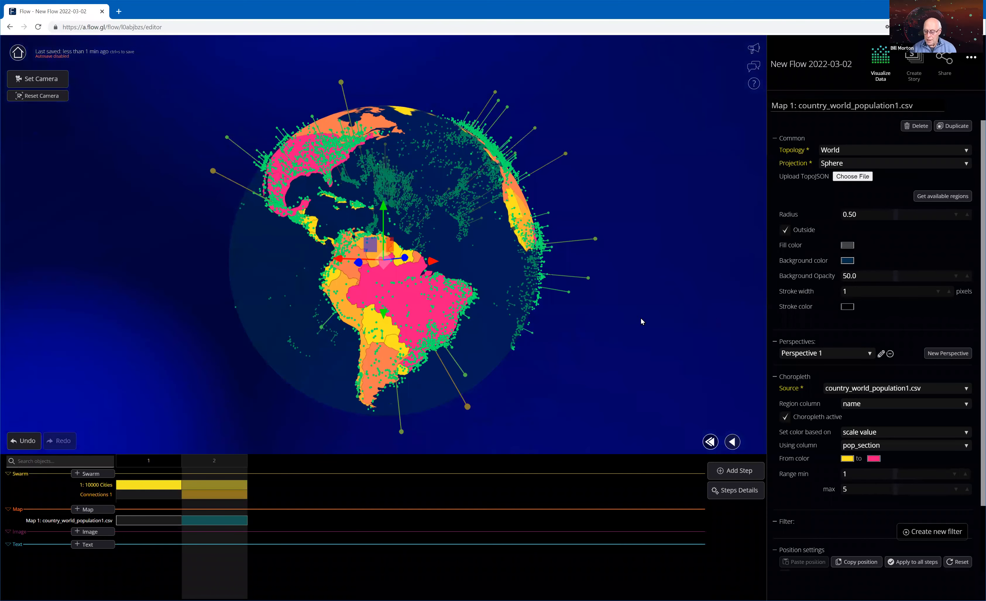
left_click_drag(600, 317, 560, 317)
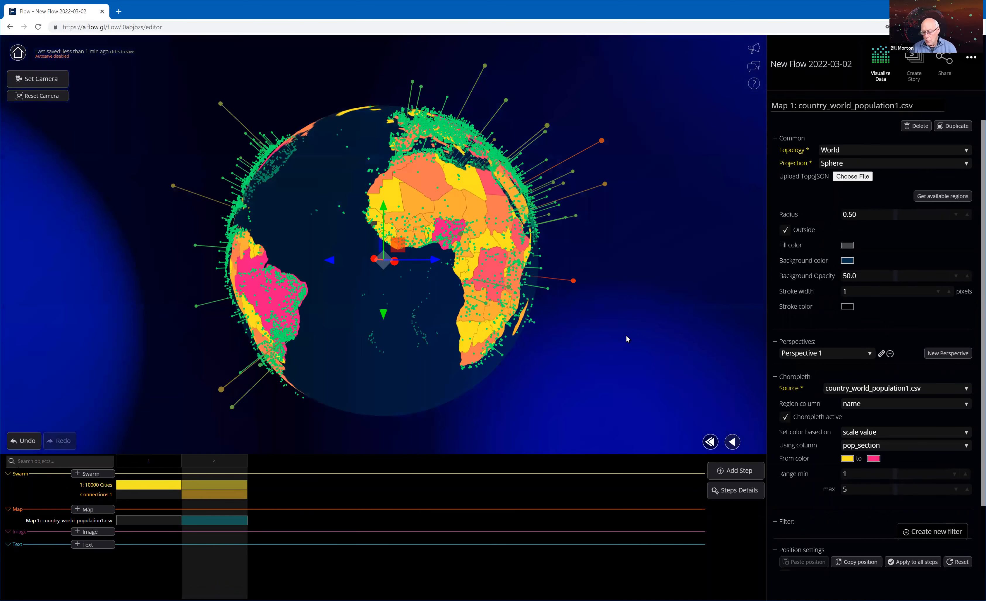
left_click_drag(621, 340, 515, 339)
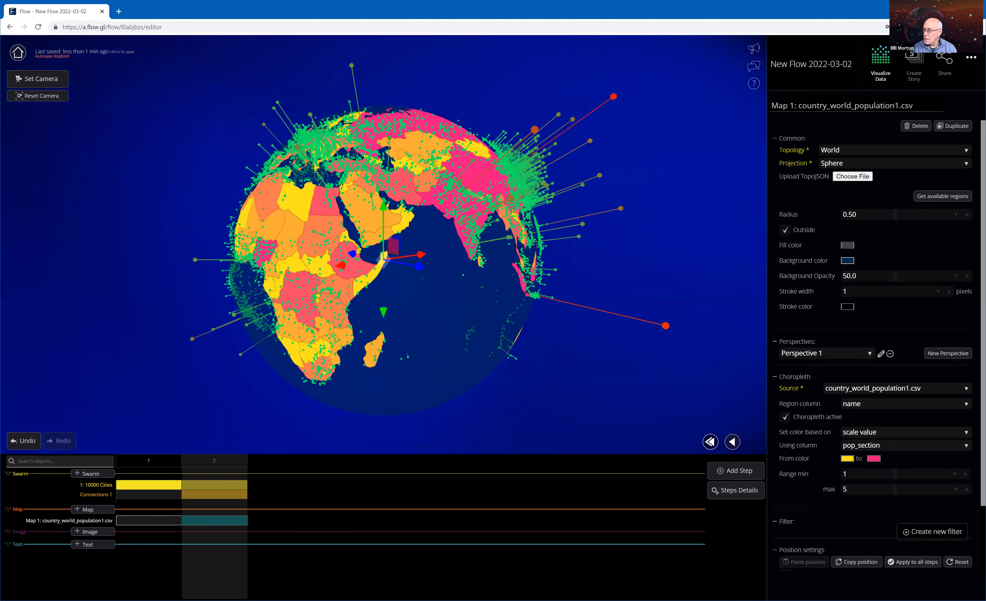
left_click(971, 57)
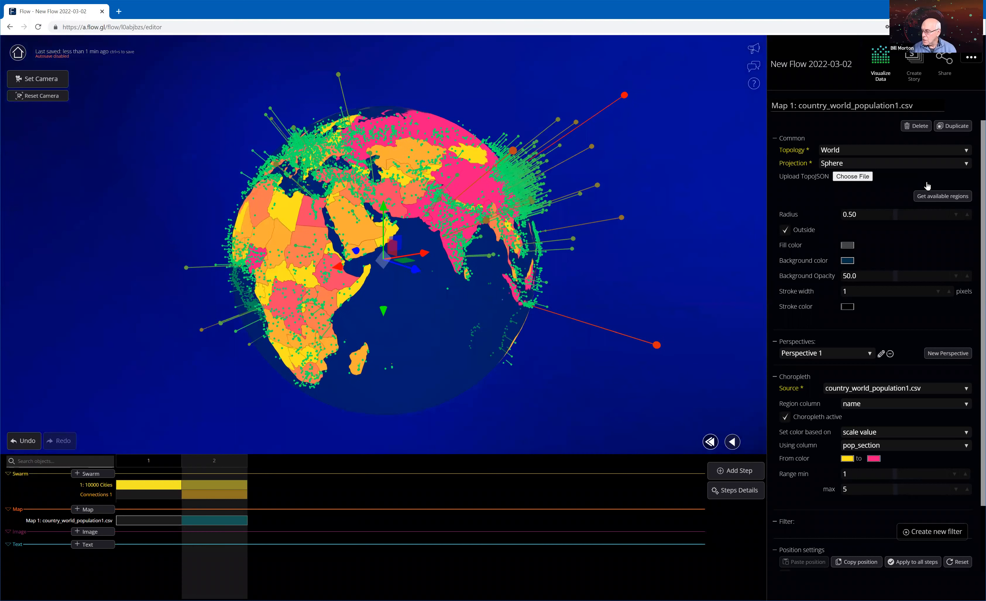
left_click(663, 150)
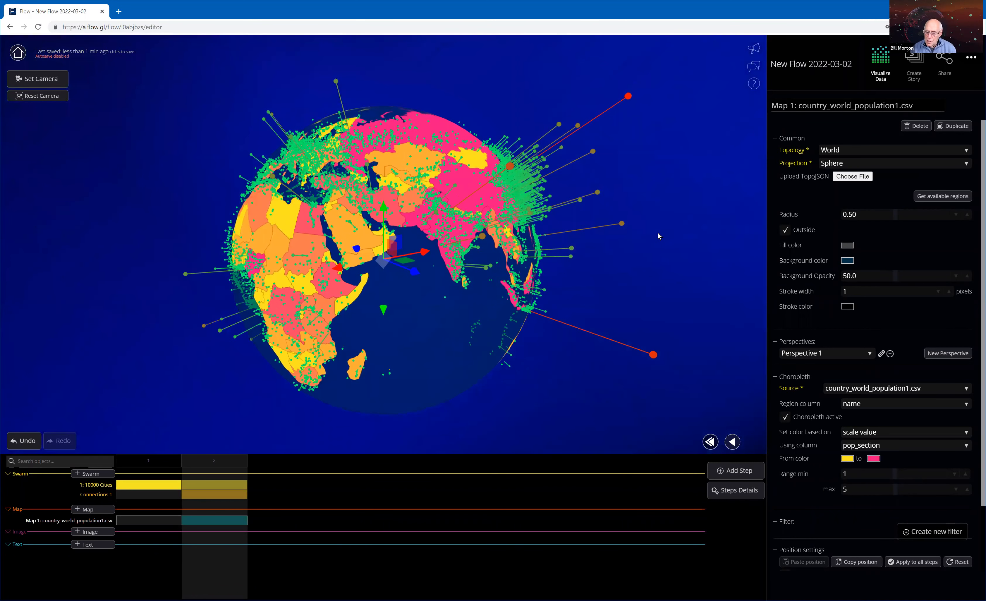
Review the 10000 Cities swarm's size and color settings in step 2, and return to the Map 1 settings.
left_click(227, 485)
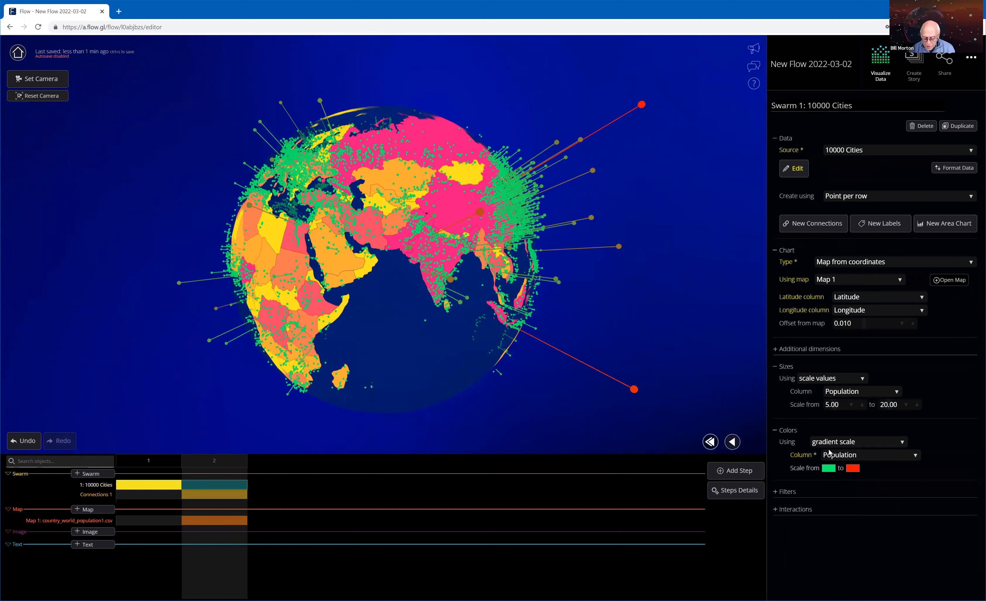
left_click(238, 525)
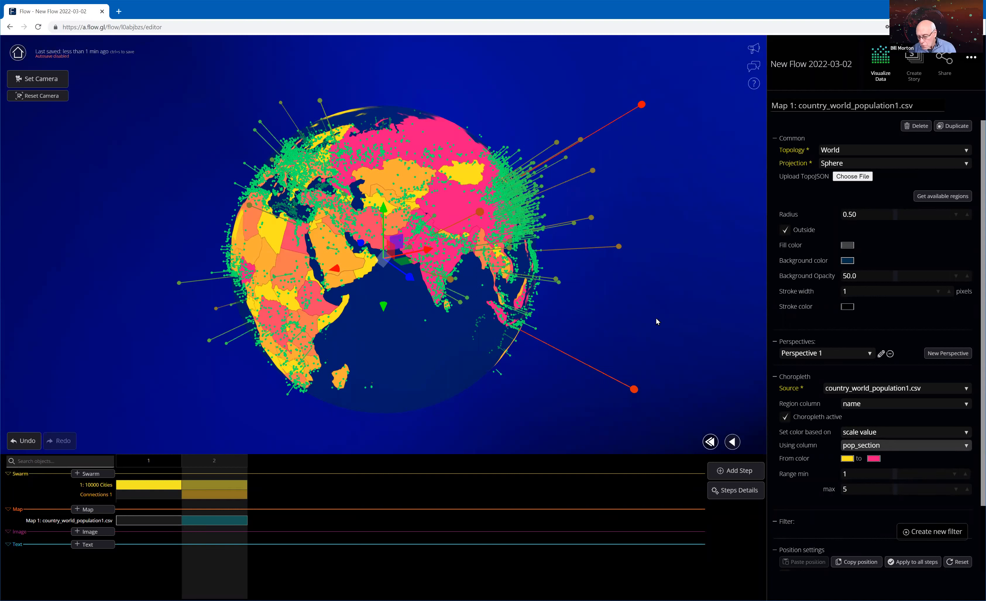
Base the choropleth's color on value in column, using the section_color column.
left_click(854, 447)
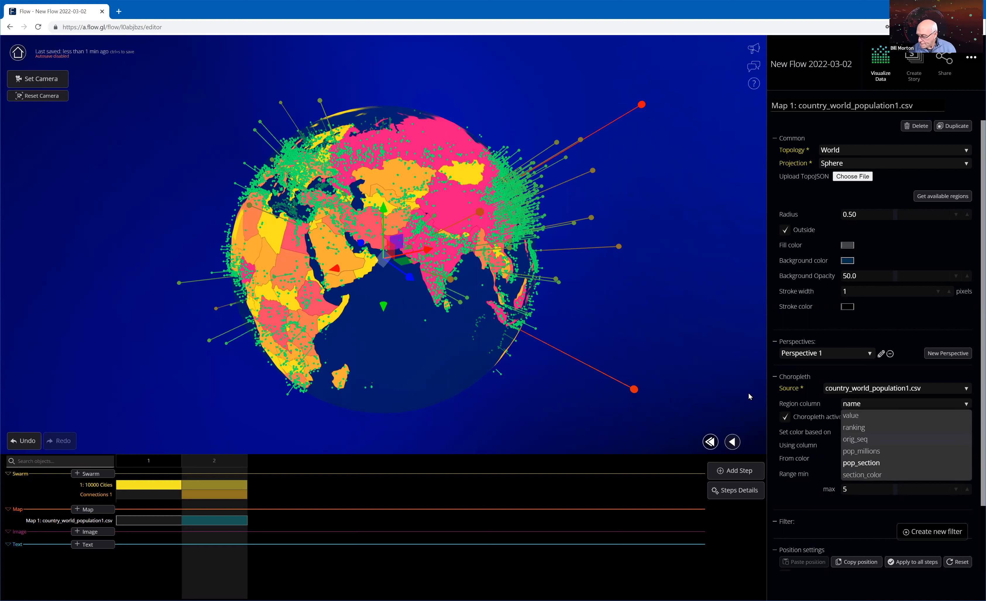
left_click(869, 433)
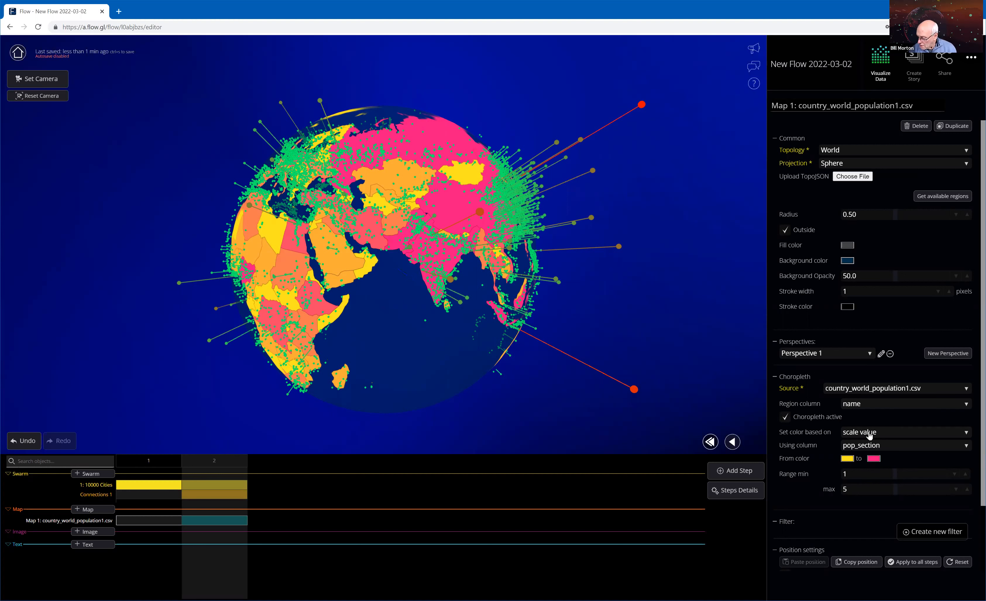
left_click(869, 432)
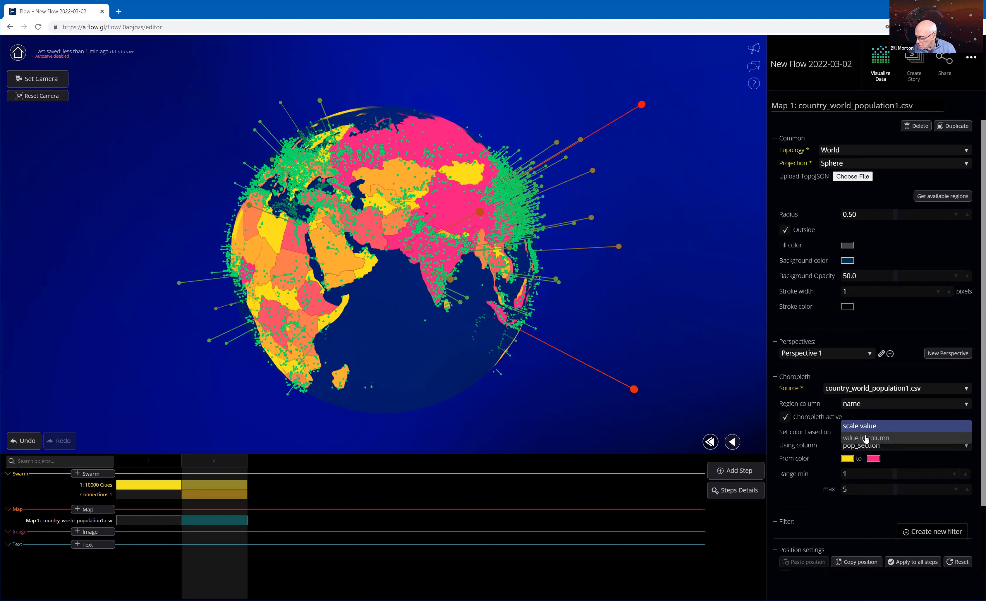
left_click(867, 437)
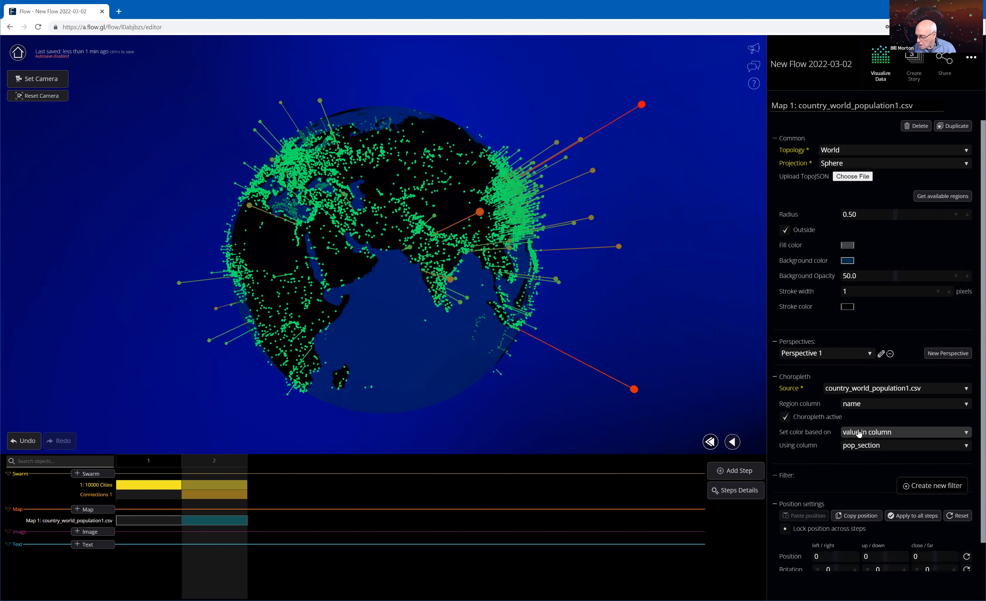
left_click(882, 446)
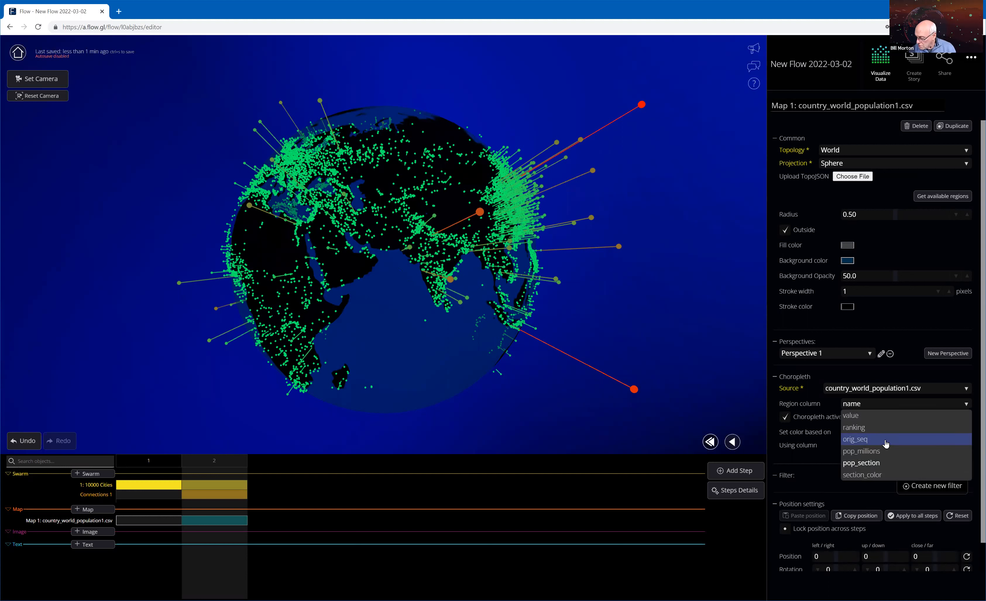
left_click(864, 477)
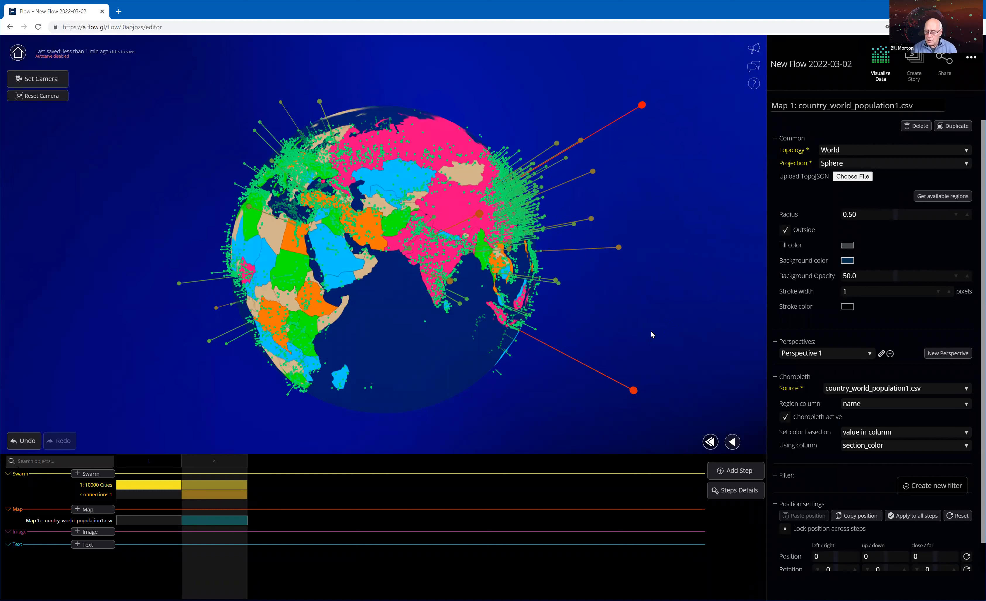
Examine the section_color country coloring around the globe, including Asia, South America and Africa.
left_click_drag(666, 332, 417, 151)
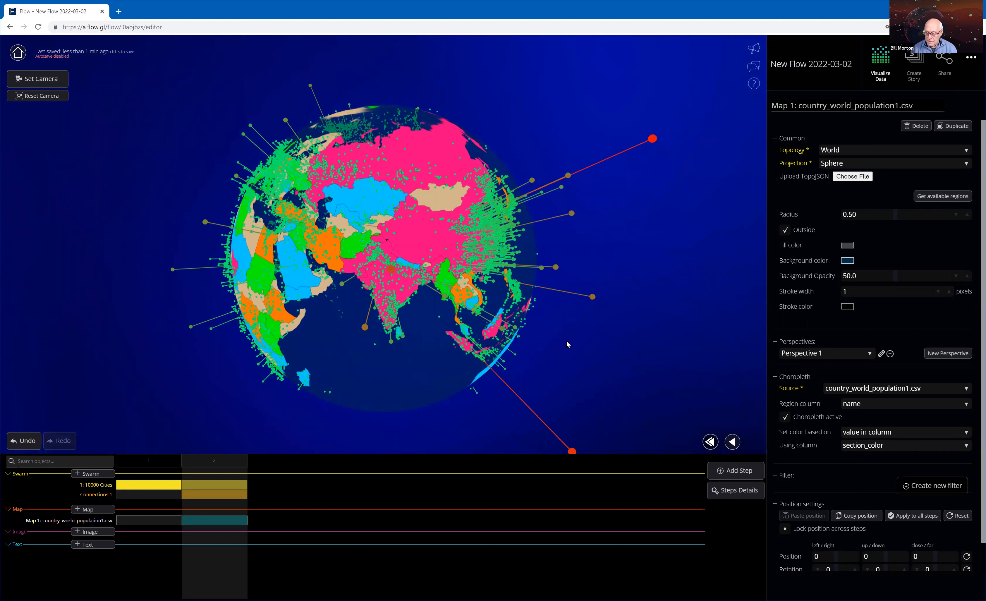
left_click_drag(620, 337, 628, 356)
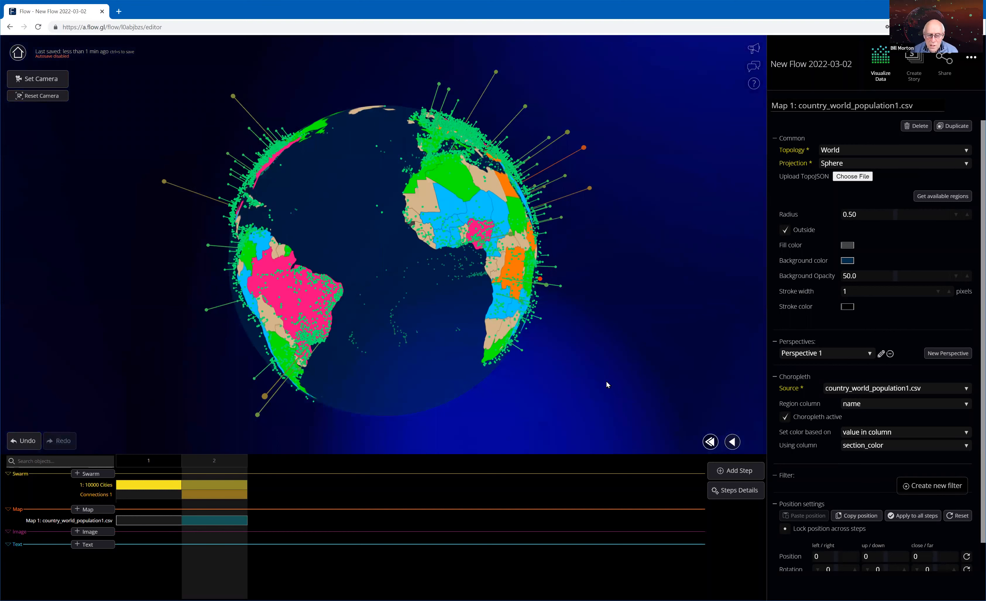
left_click_drag(587, 358, 485, 219)
left_click_drag(524, 270, 477, 274)
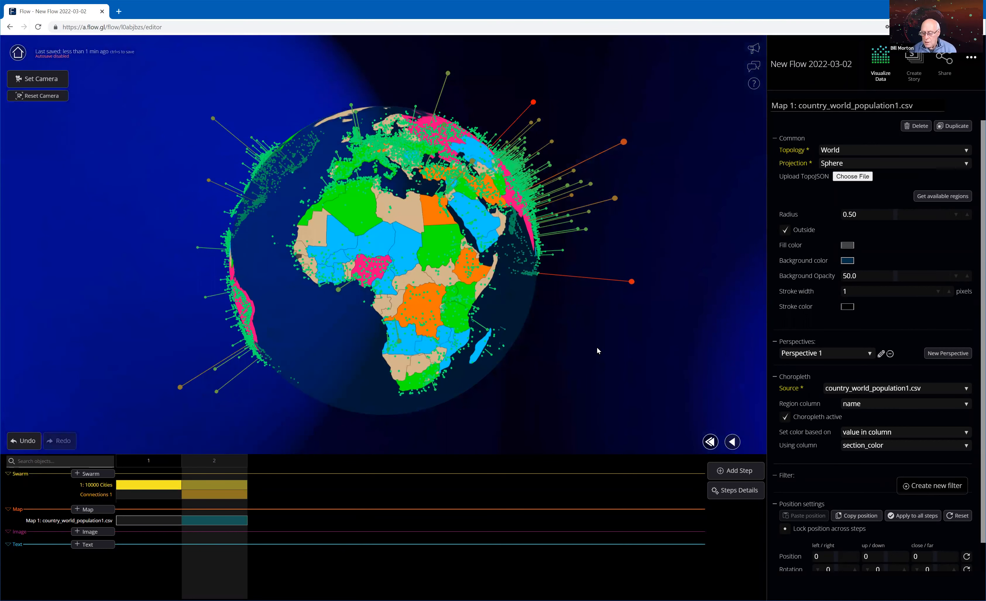
left_click_drag(542, 384, 535, 386)
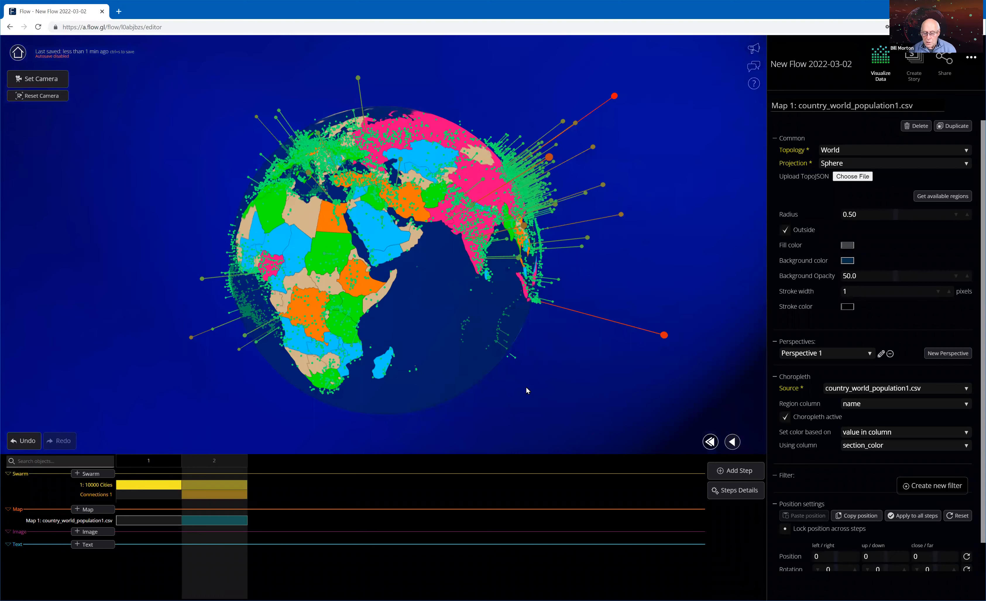
left_click_drag(484, 271, 460, 287)
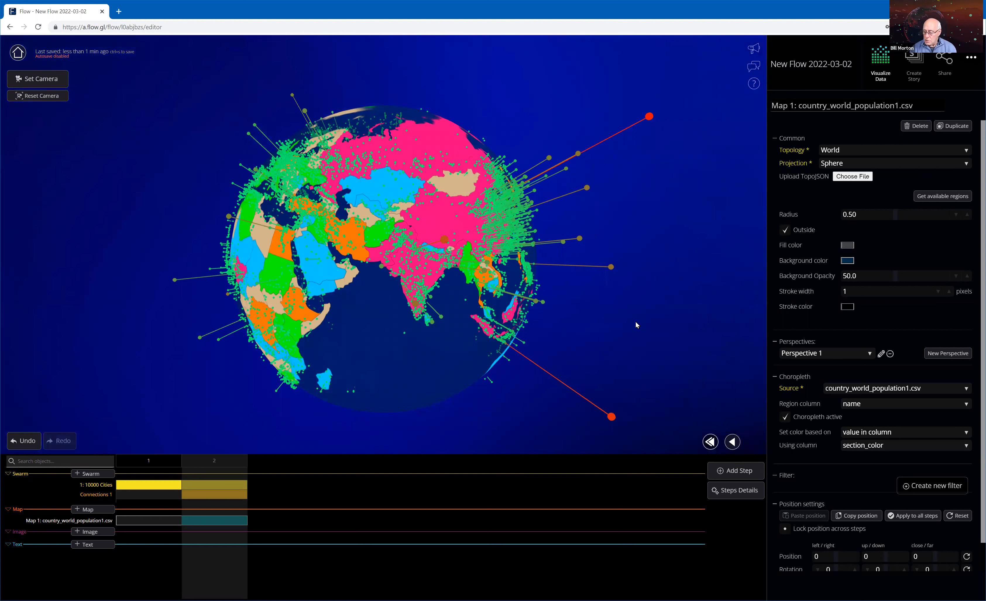
Inspect the city details of individual swarm points in India, in Iran and on Australia's east coast.
left_click_drag(636, 322, 638, 307)
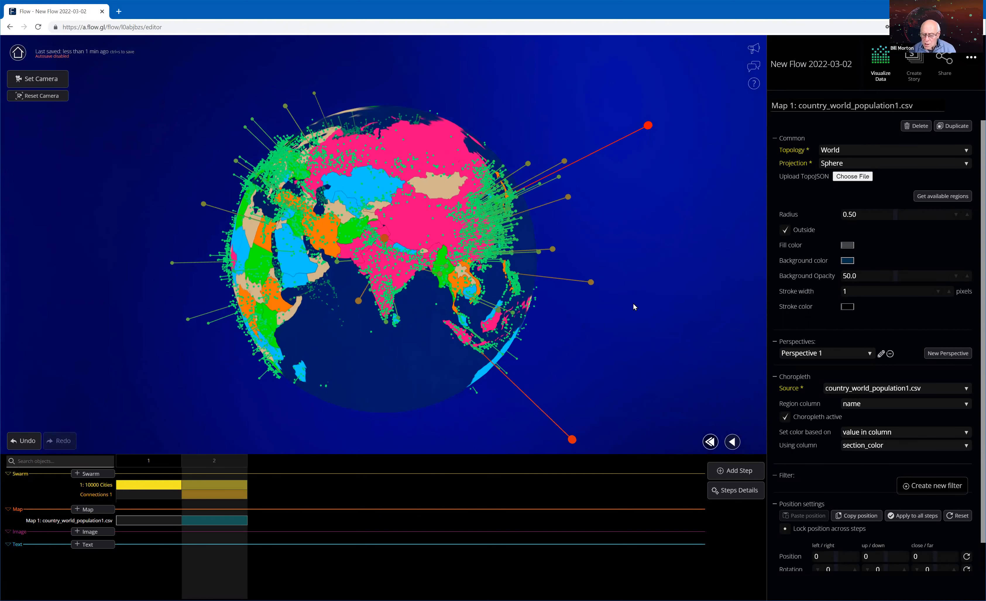
left_click_drag(634, 304, 634, 293)
left_click_drag(385, 223, 383, 223)
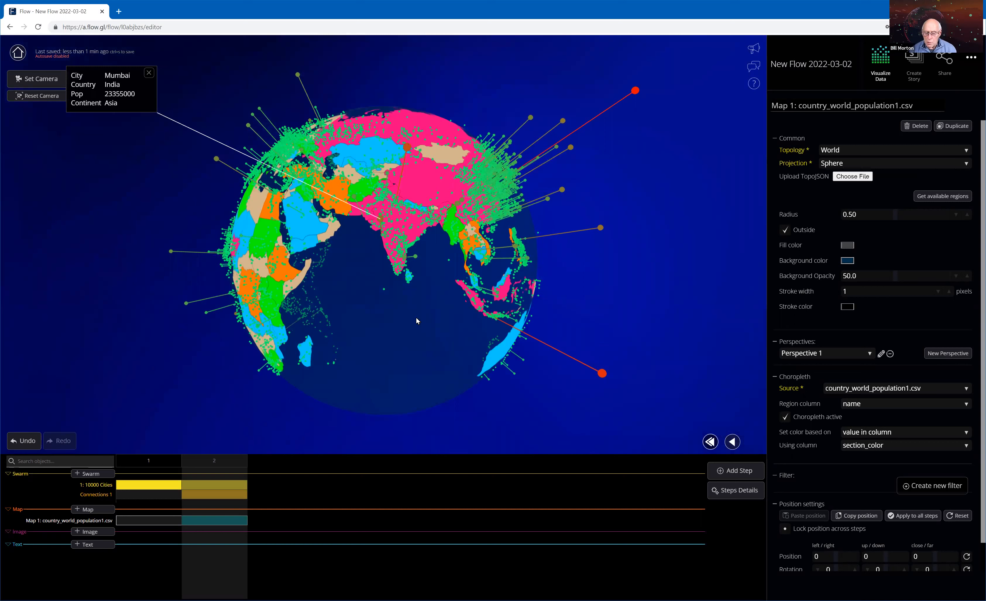
left_click_drag(349, 188, 375, 140)
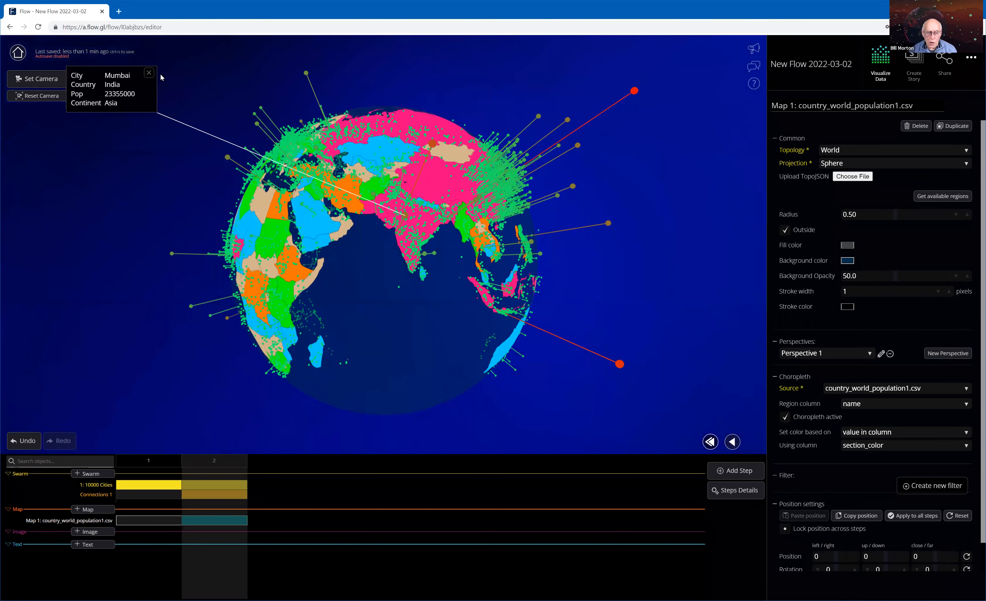
left_click_drag(148, 72, 152, 73)
left_click(343, 195)
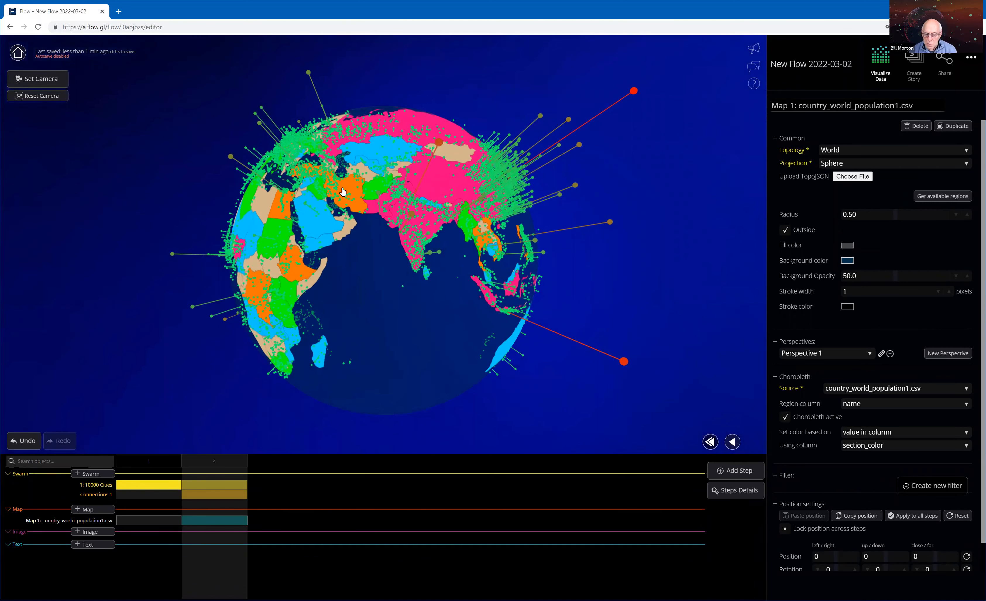
left_click(342, 190)
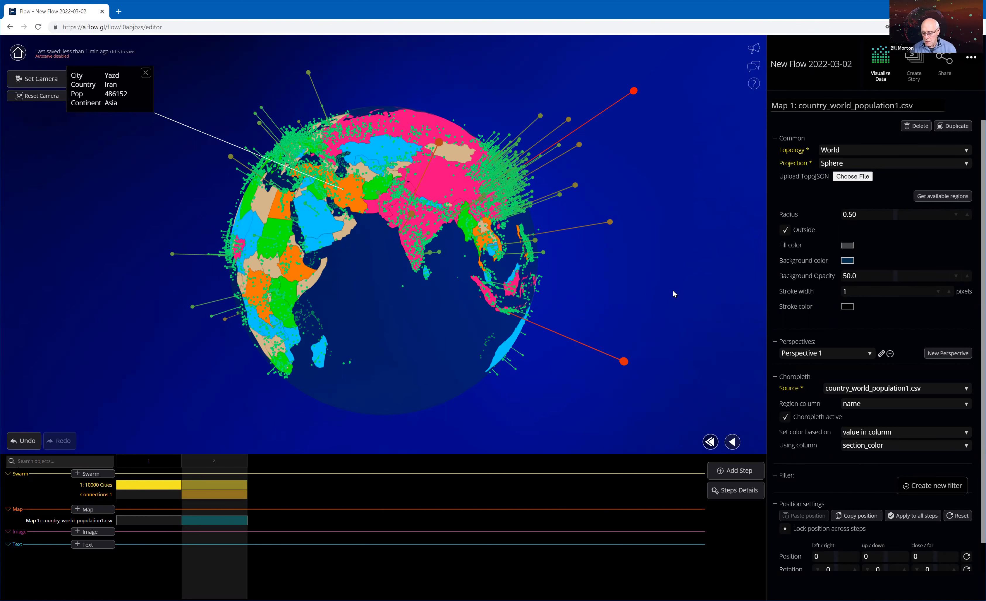
left_click_drag(580, 227, 488, 292)
left_click(486, 290)
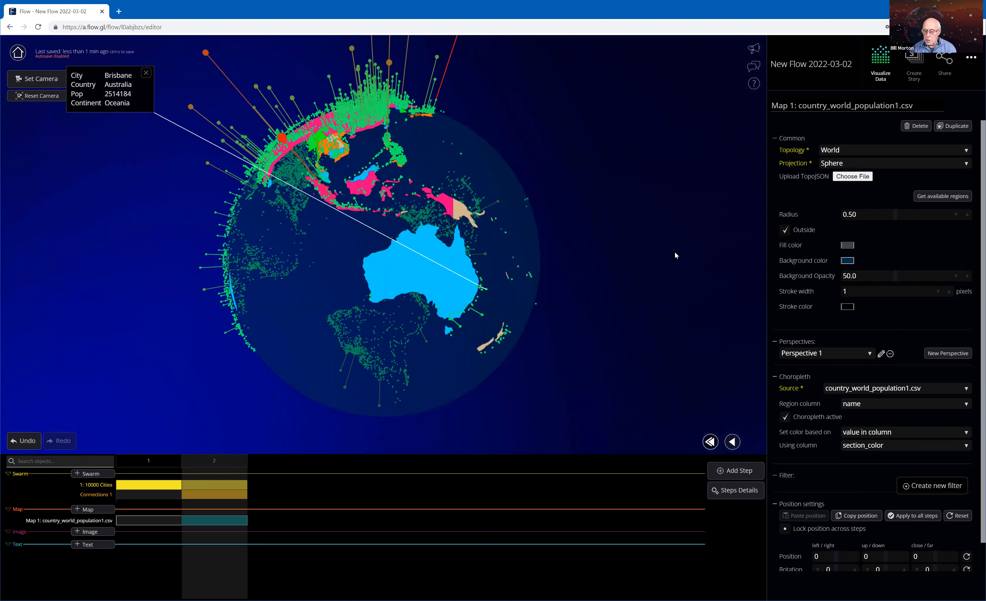
mouse_move(681, 251)
left_mouse_down()
mouse_move(696, 250)
mouse_move(658, 240)
mouse_move(680, 246)
left_mouse_up()
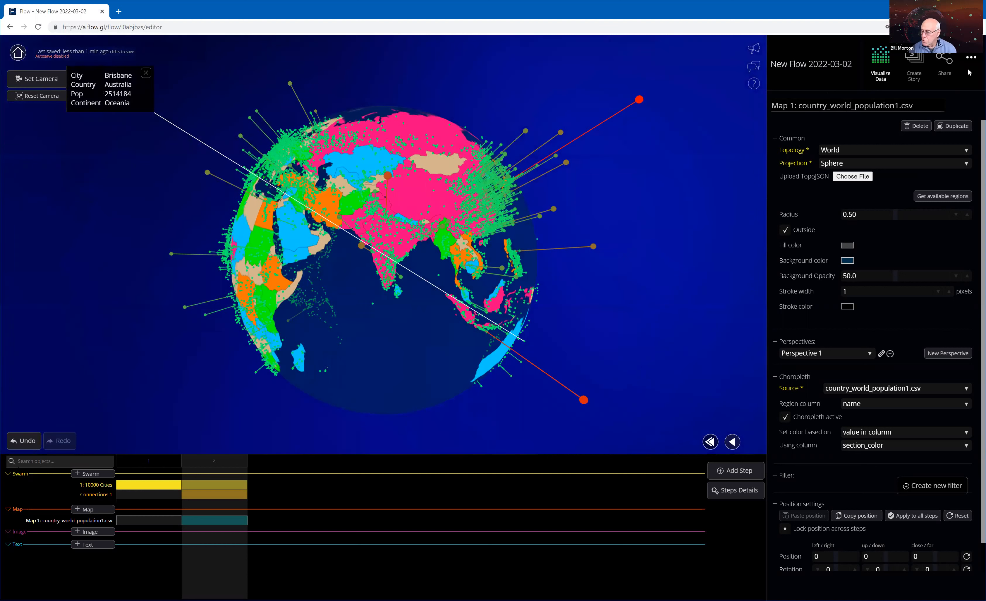
Review the Pop_section and Section_color columns in the country_world_population1.csv data source, dismissing the open city details.
left_click(971, 59)
left_click(923, 77)
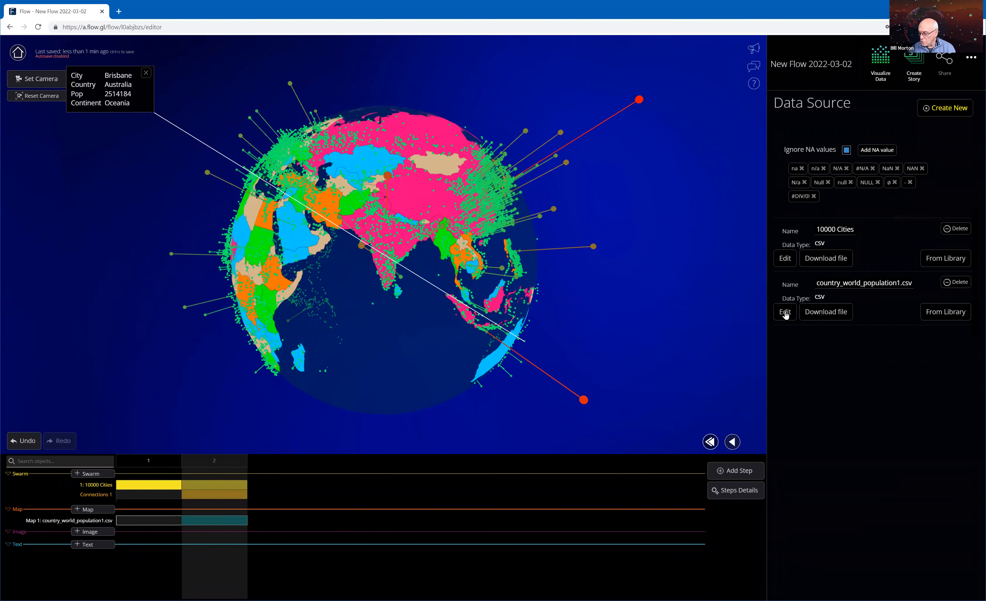
left_click(785, 315)
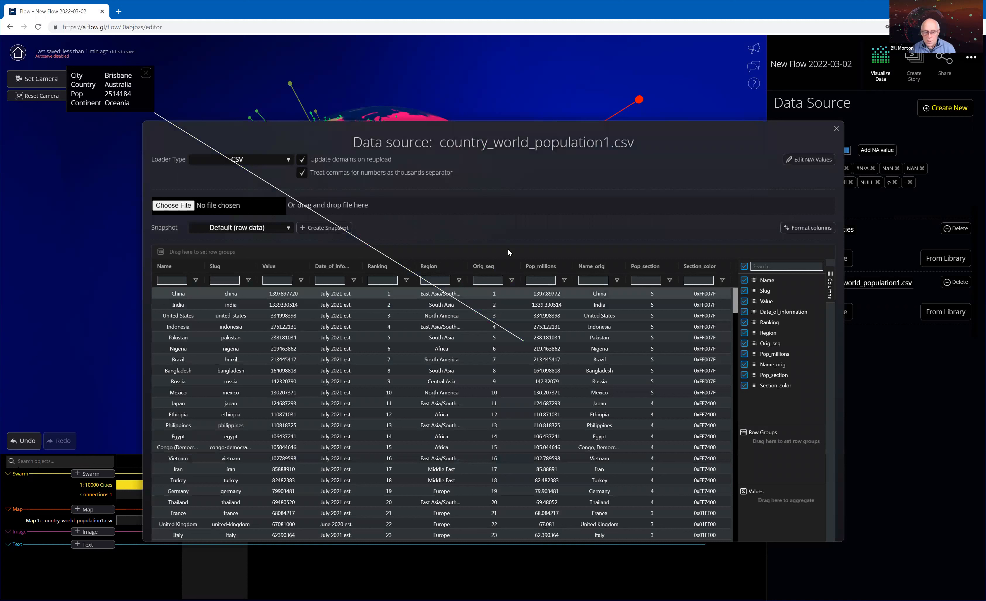
left_click(147, 69)
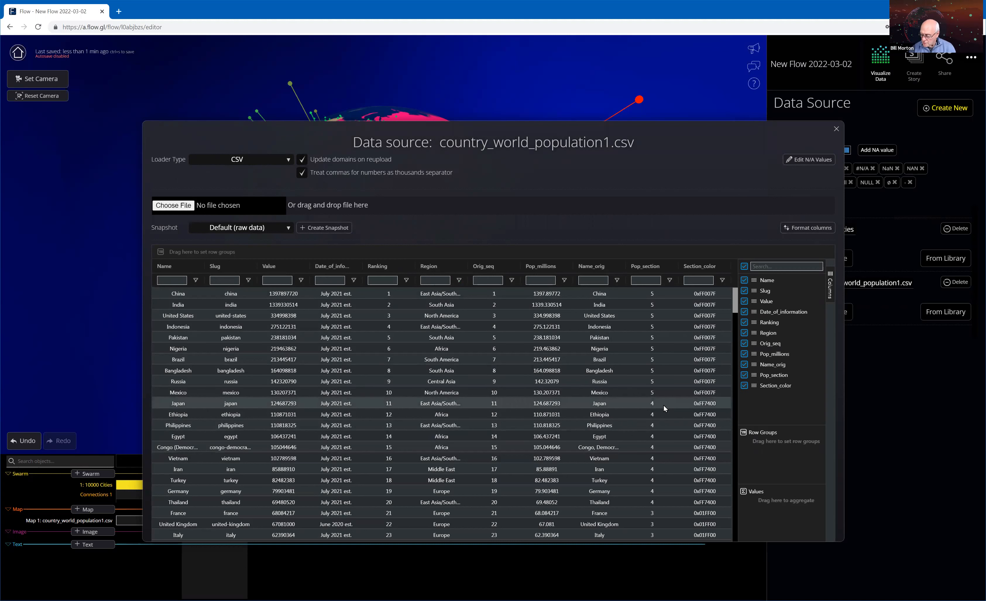
left_click_drag(736, 308, 738, 318)
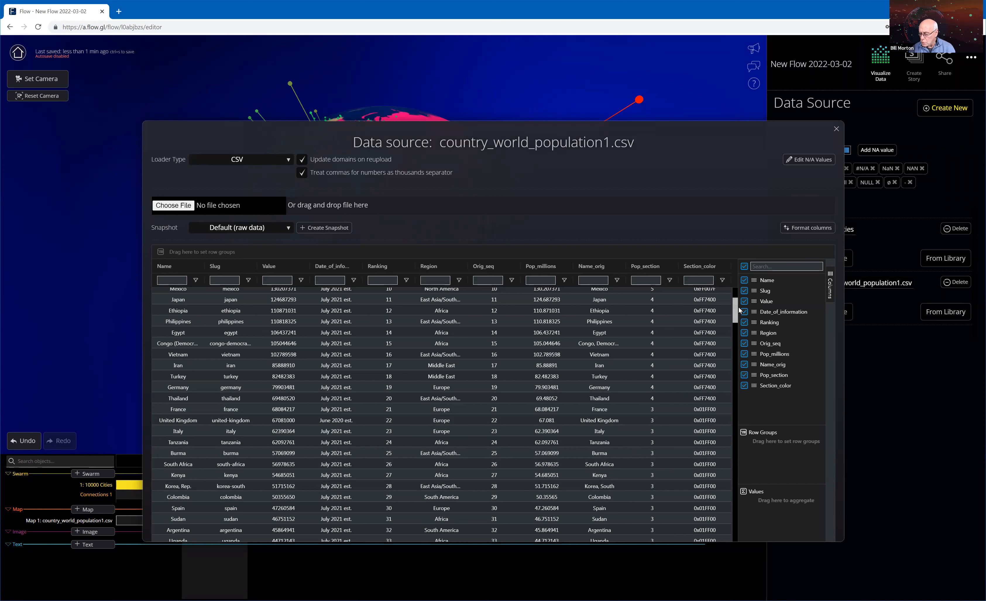
left_click_drag(735, 319, 736, 300)
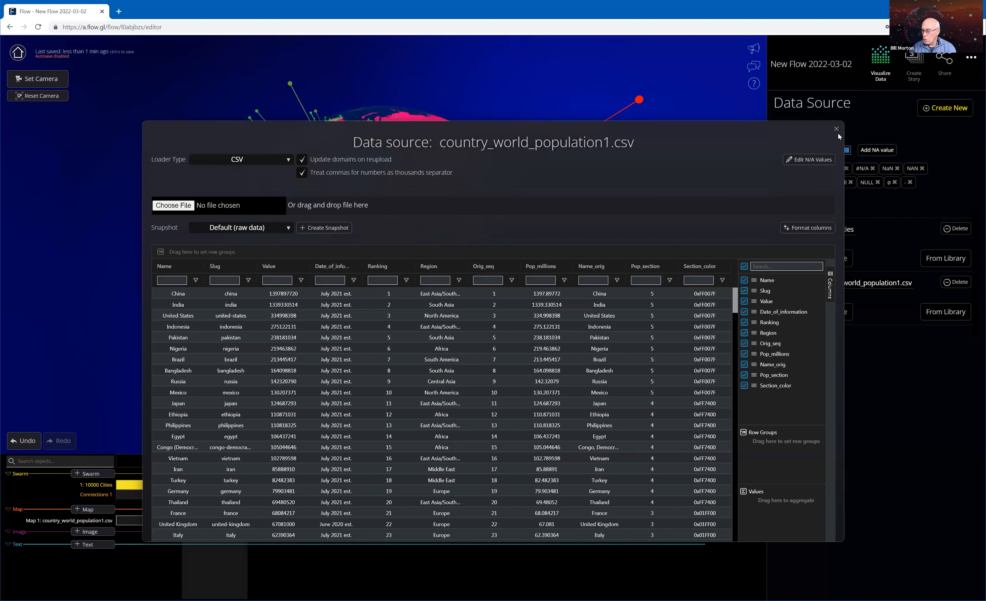
key("Escape")
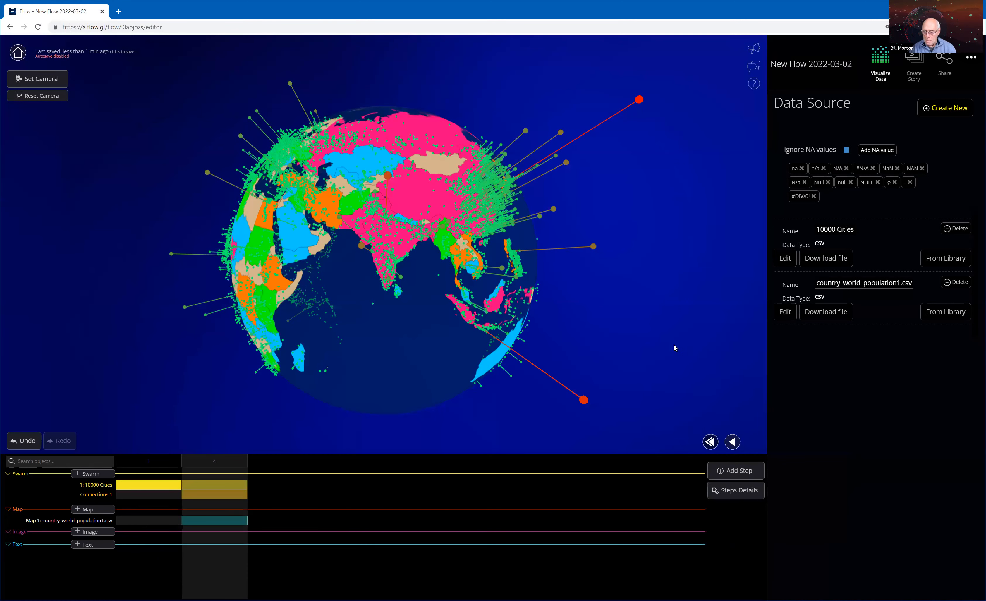
Save the flow.
left_click(972, 58)
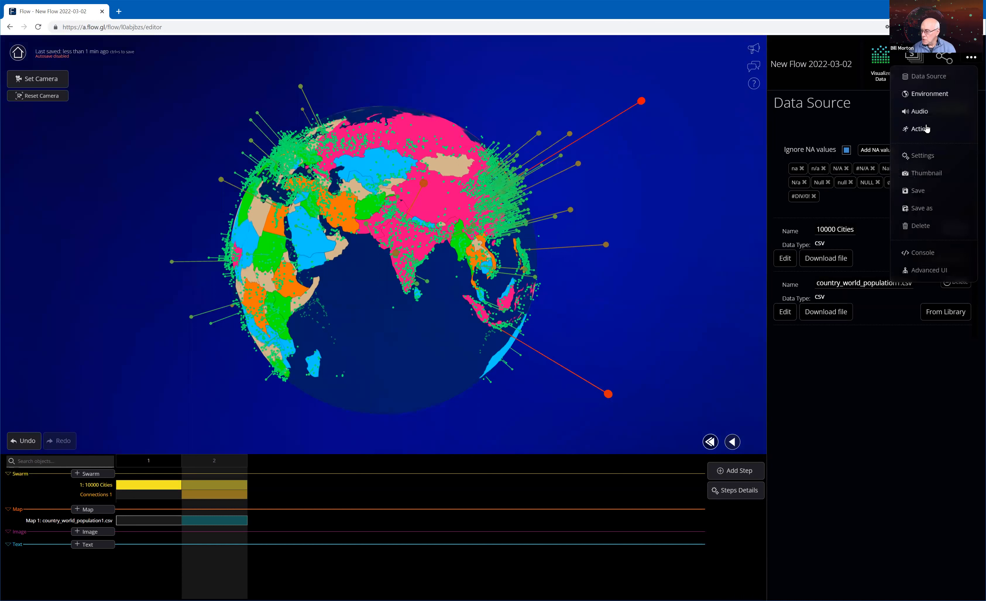
left_click(919, 191)
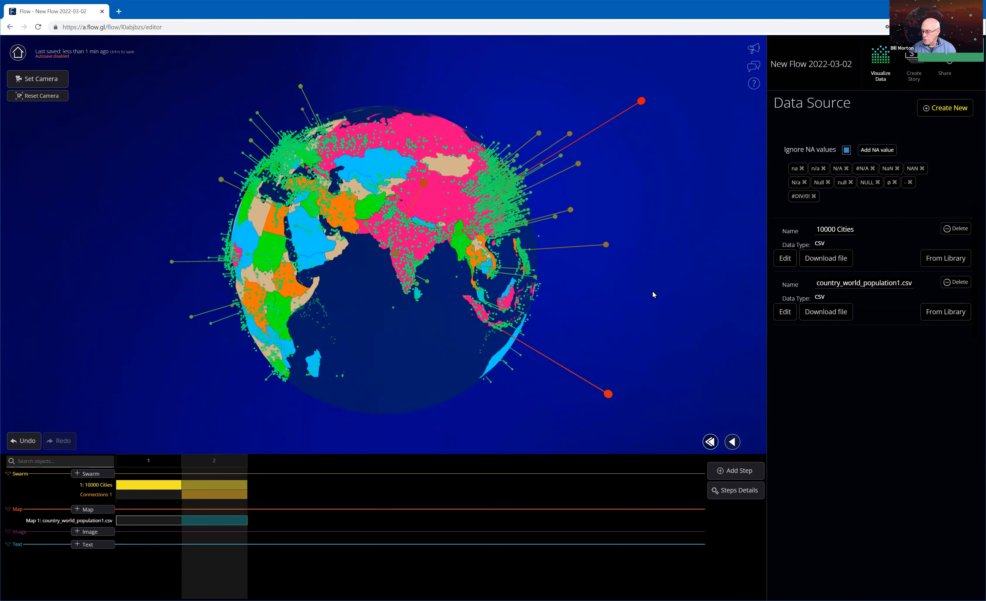
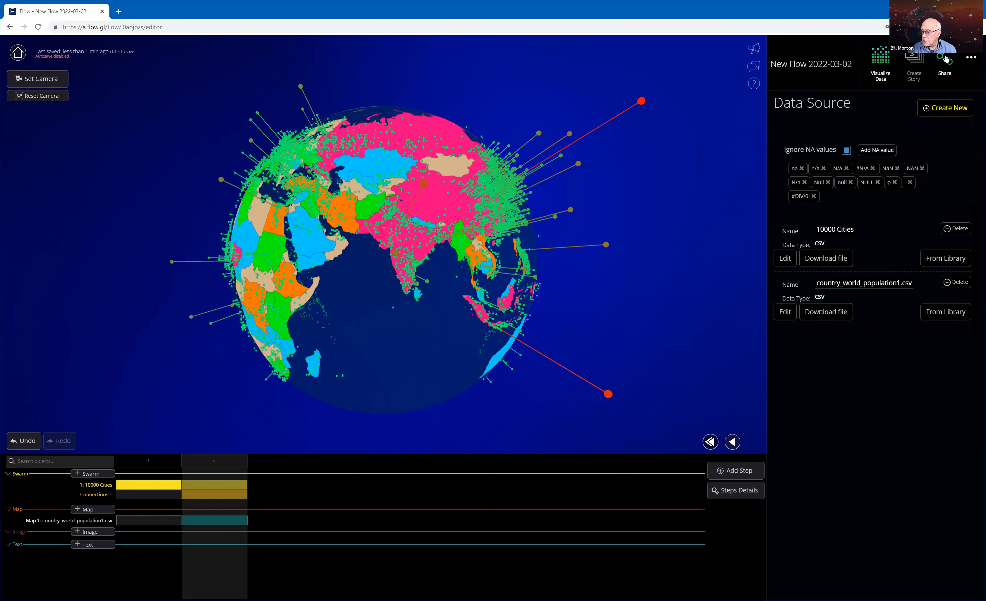
Share the flow privately with the Flow QA organization, granting edit permission and notifying by email.
left_click(946, 59)
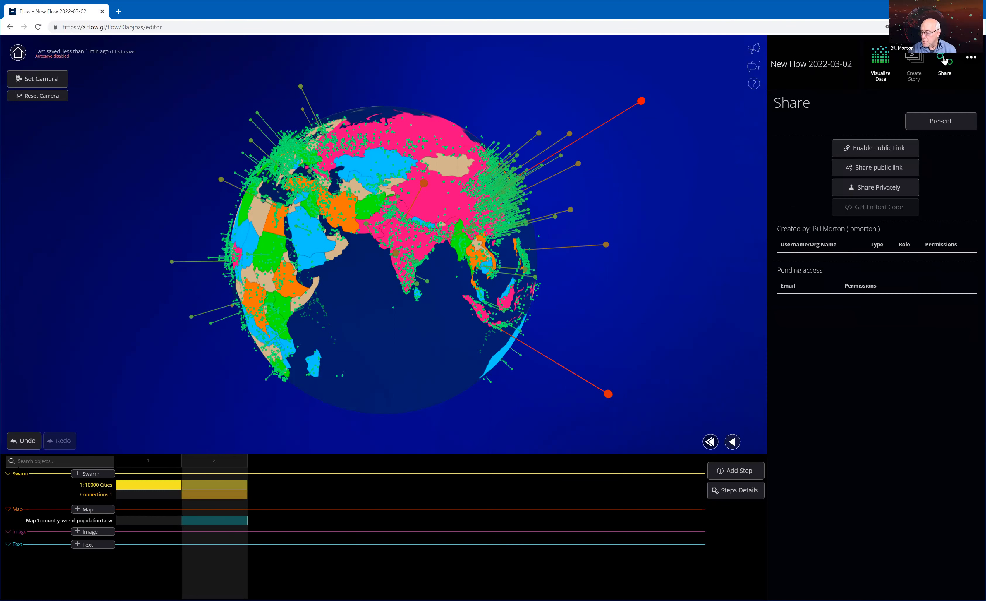
left_click(874, 190)
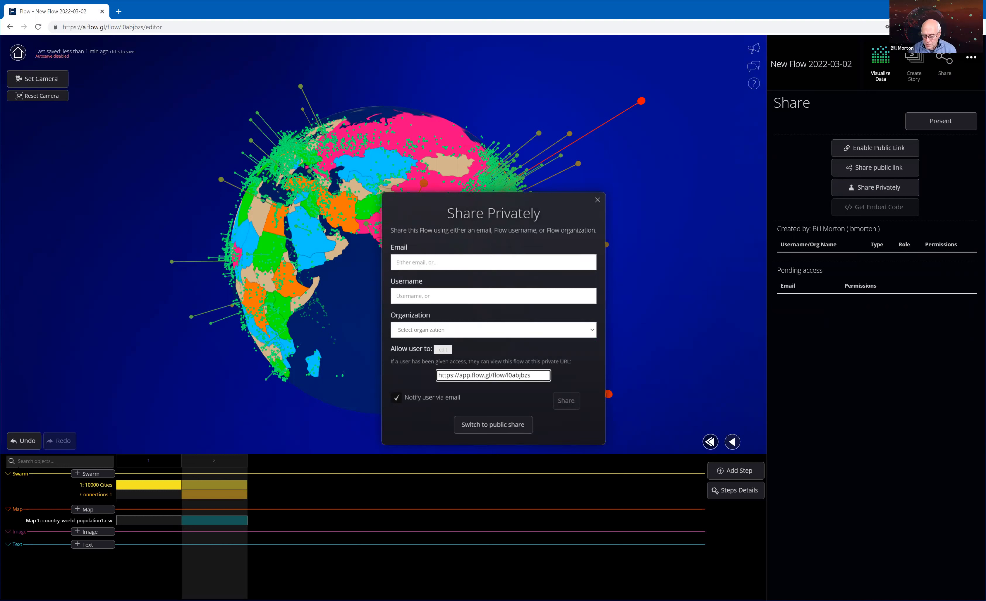
left_click(493, 330)
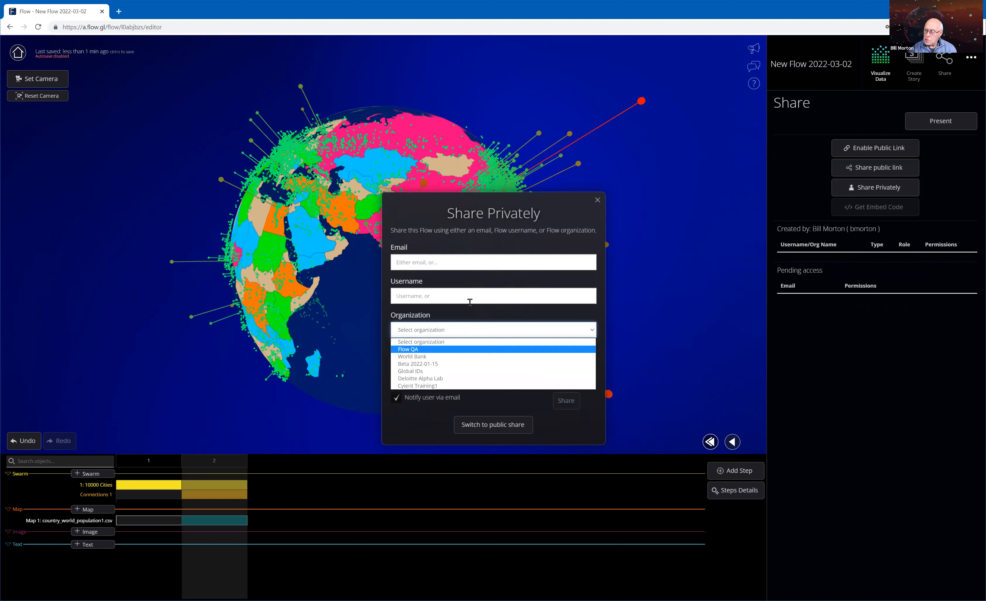
key("Return")
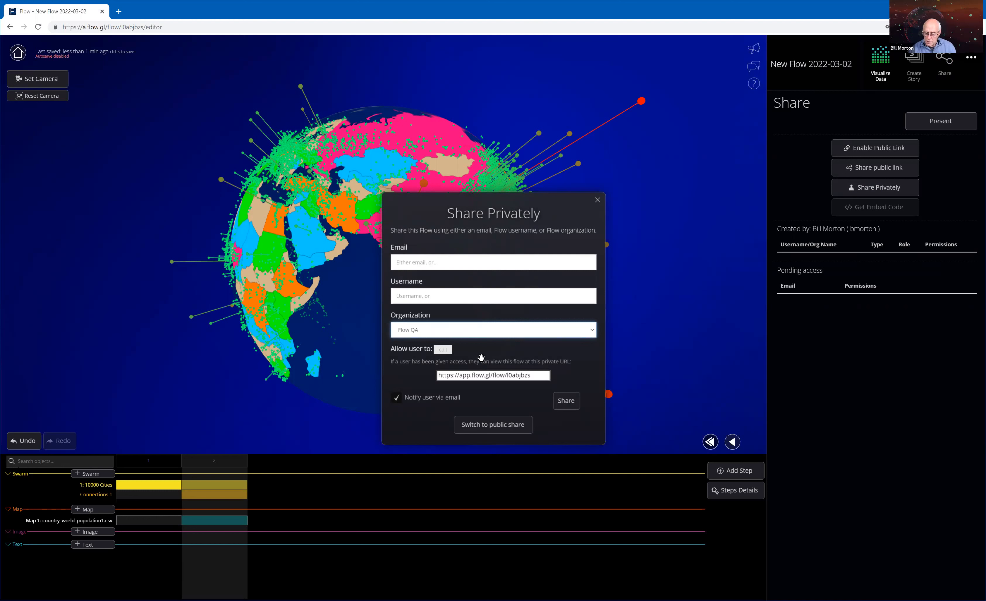
left_click(444, 352)
left_click(443, 351)
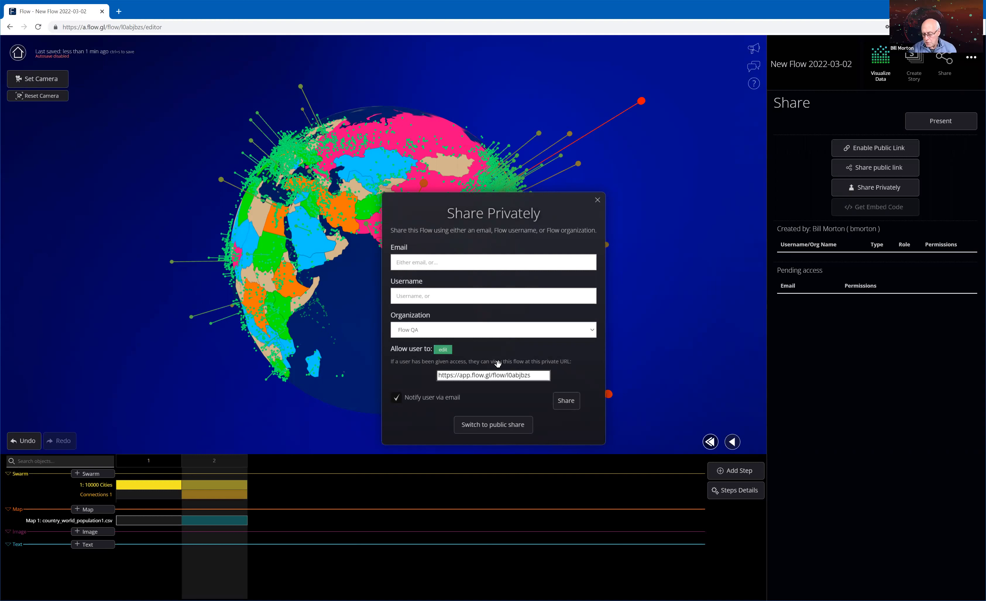
left_click(567, 403)
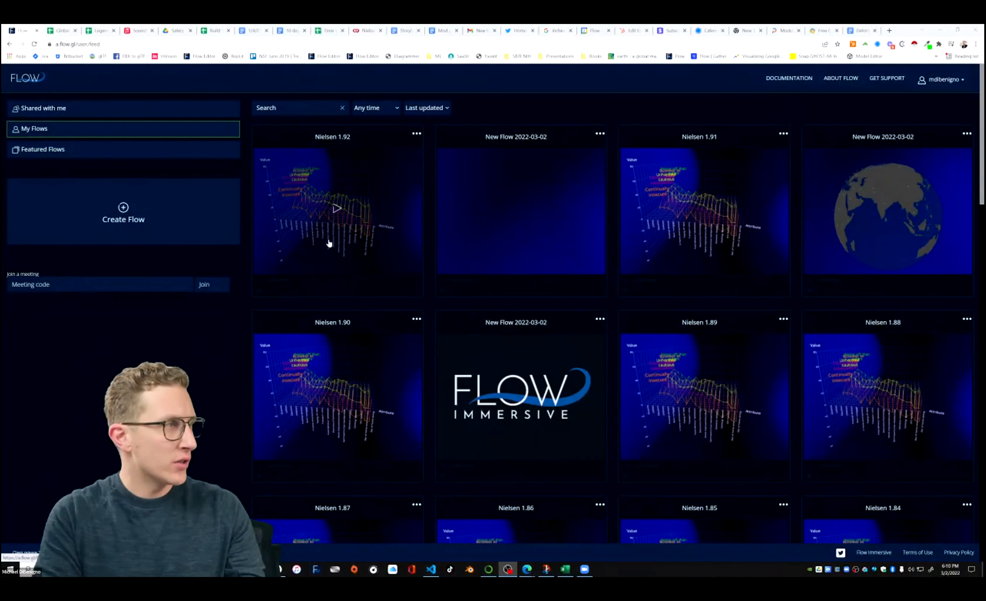
Open the shared New Flow 2022-03-02 in the editor at step 2 and show it full screen.
left_click(38, 132)
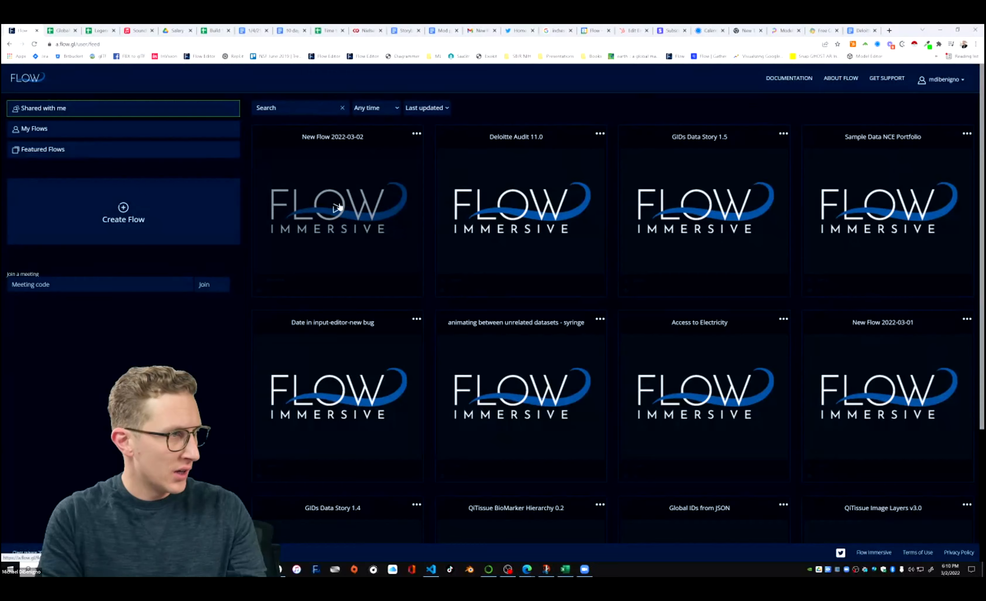
left_click(341, 208)
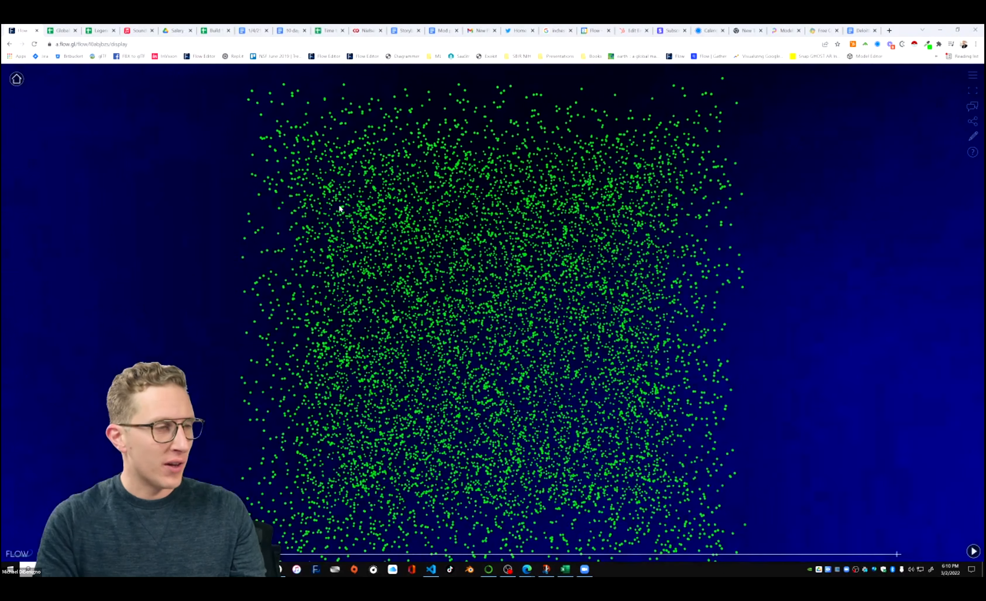
left_click(973, 136)
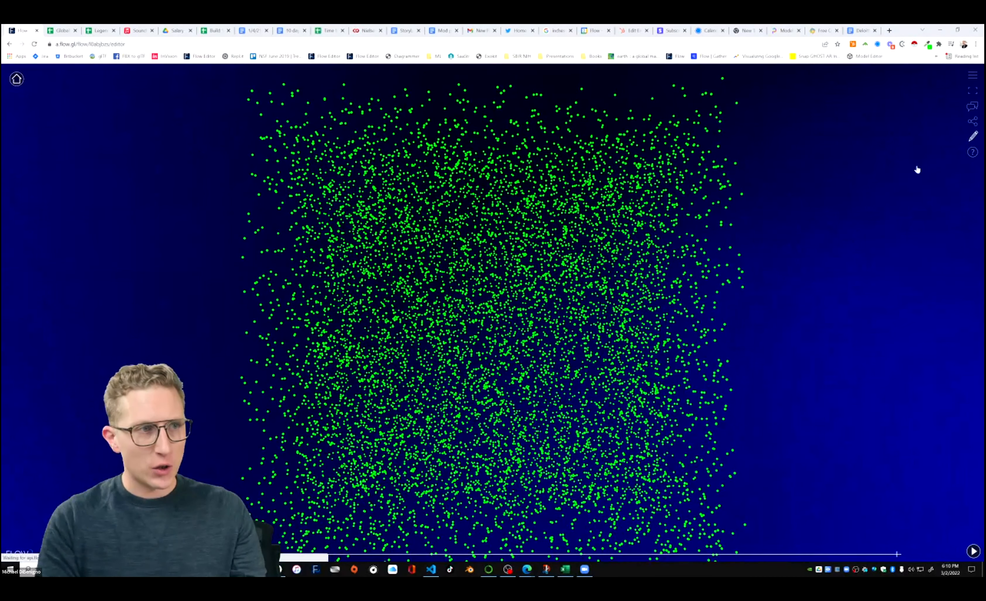
left_click(198, 440)
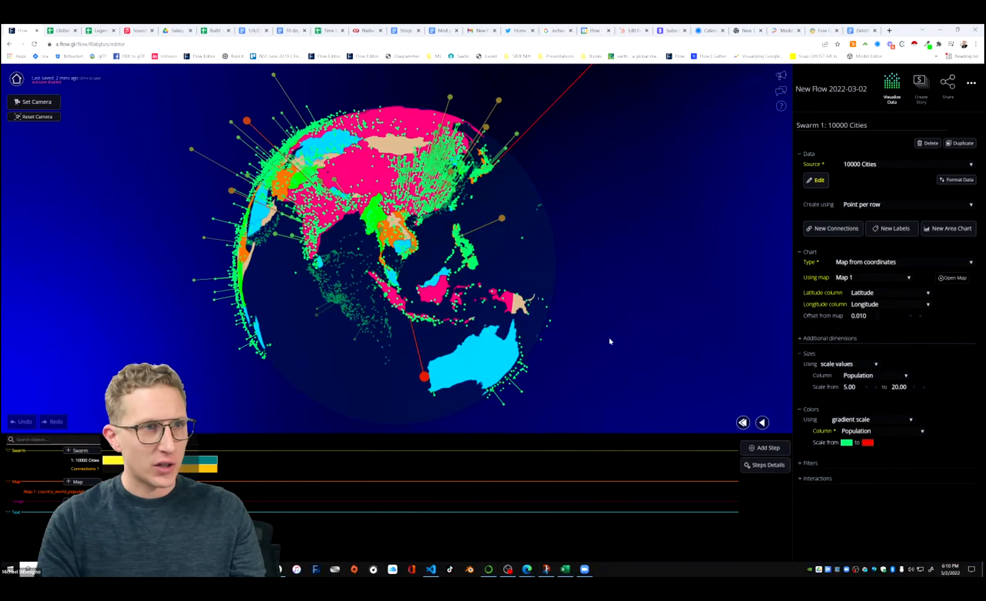
key("F11")
Open the connections settings of the 10000 Cities swarm and switch the editor to the Advanced UI.
left_click_drag(584, 292, 492, 275)
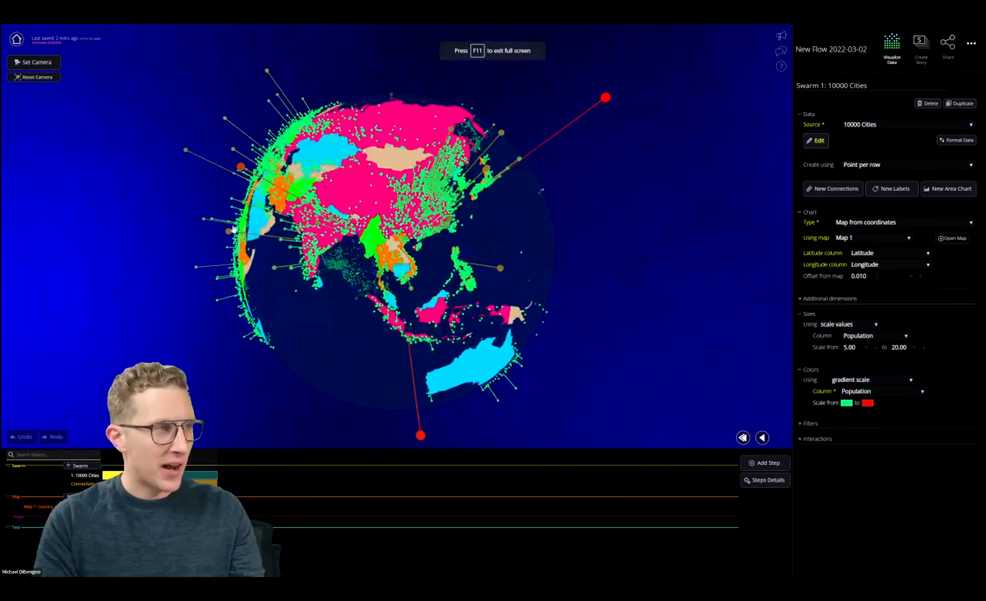
left_click_drag(223, 157, 429, 166)
left_click_drag(158, 244, 340, 184)
left_click_drag(589, 157, 510, 205)
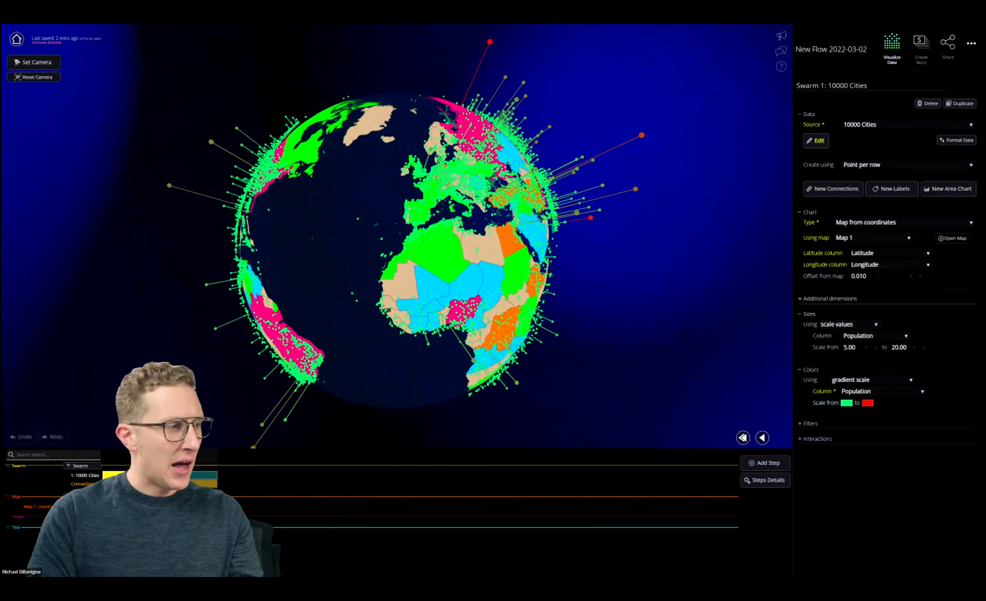
left_click(833, 188)
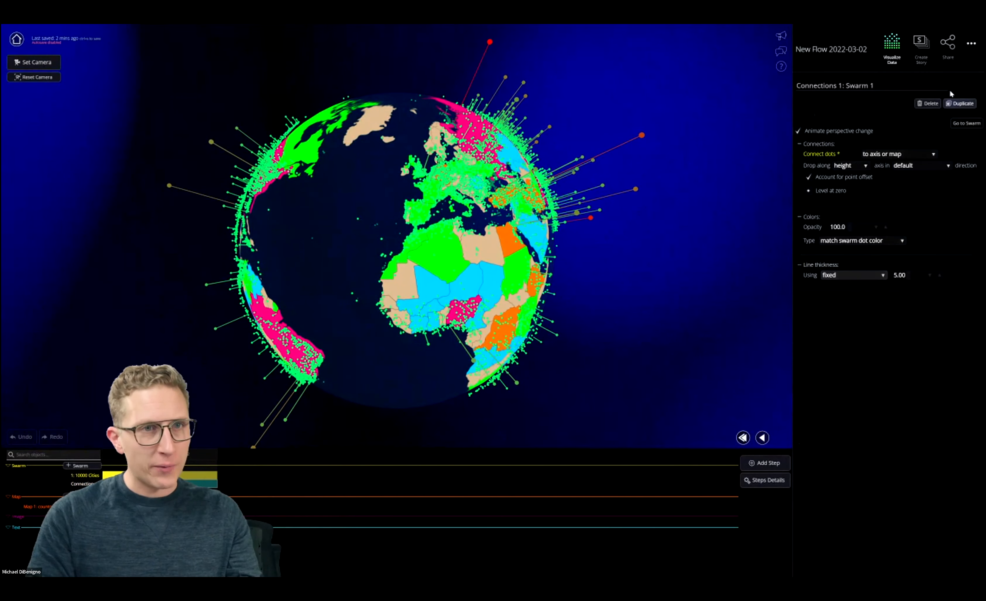
left_click(972, 43)
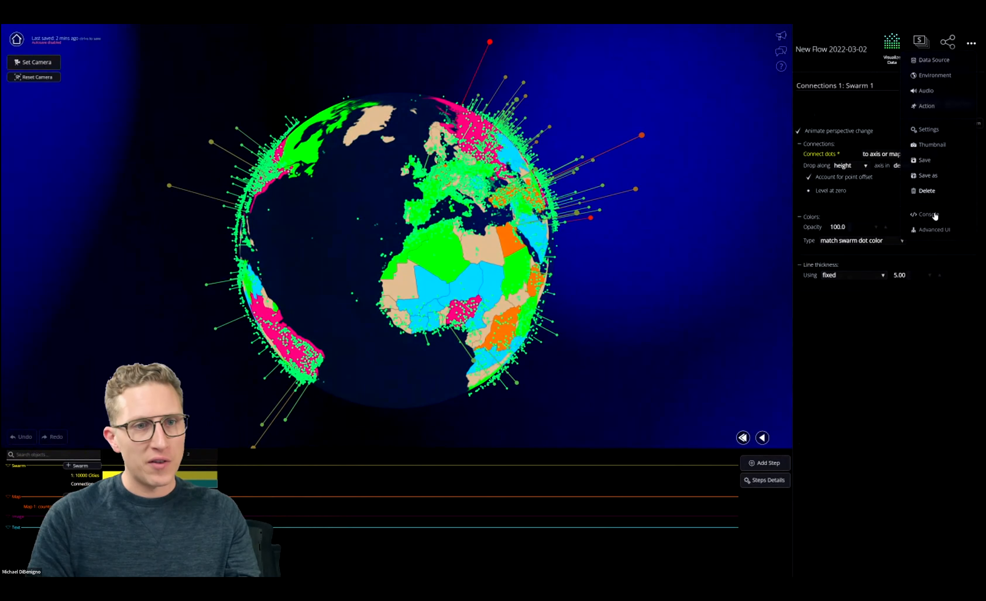
left_click(936, 231)
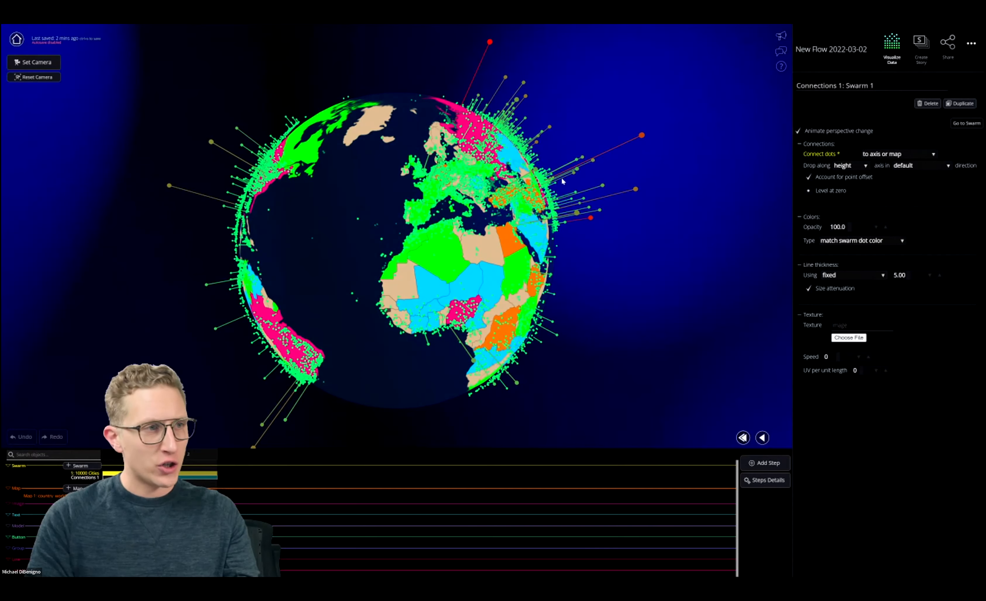
Apply the image white triangle png.png from Downloads as the texture of the swarm's connections.
left_click_drag(564, 177, 541, 175)
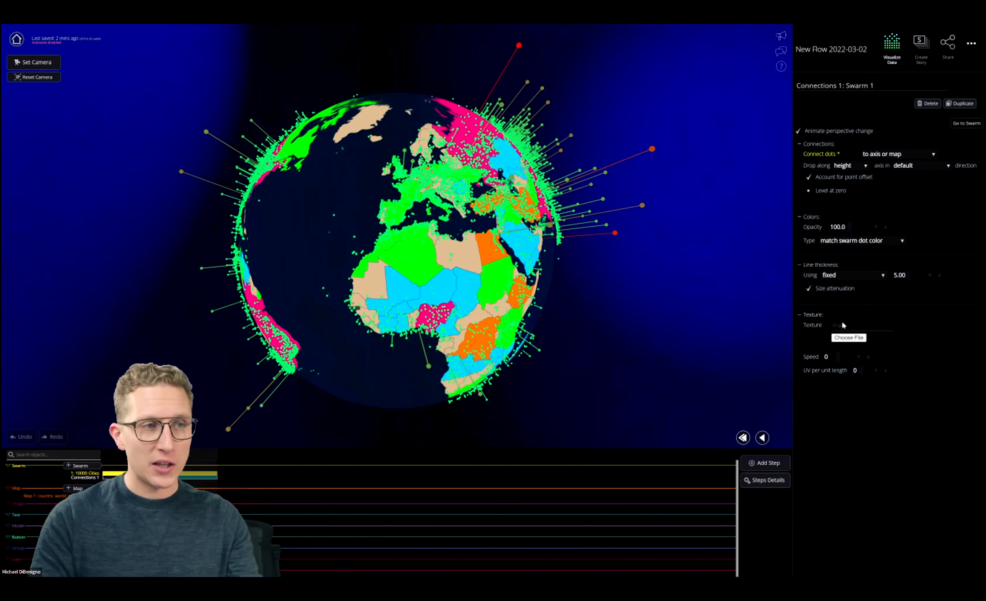
left_click(849, 338)
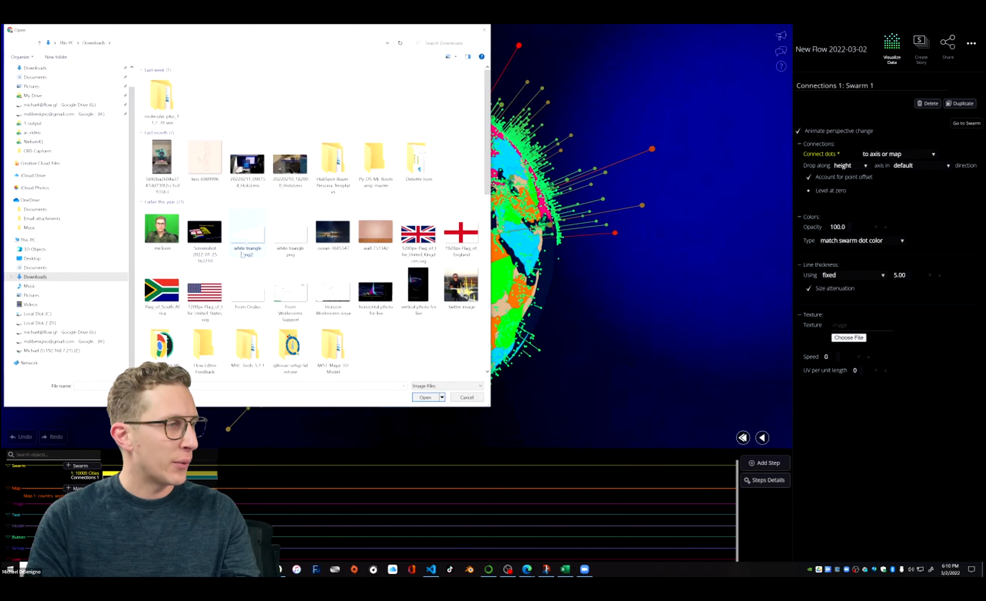
left_click(291, 242)
left_click(425, 398)
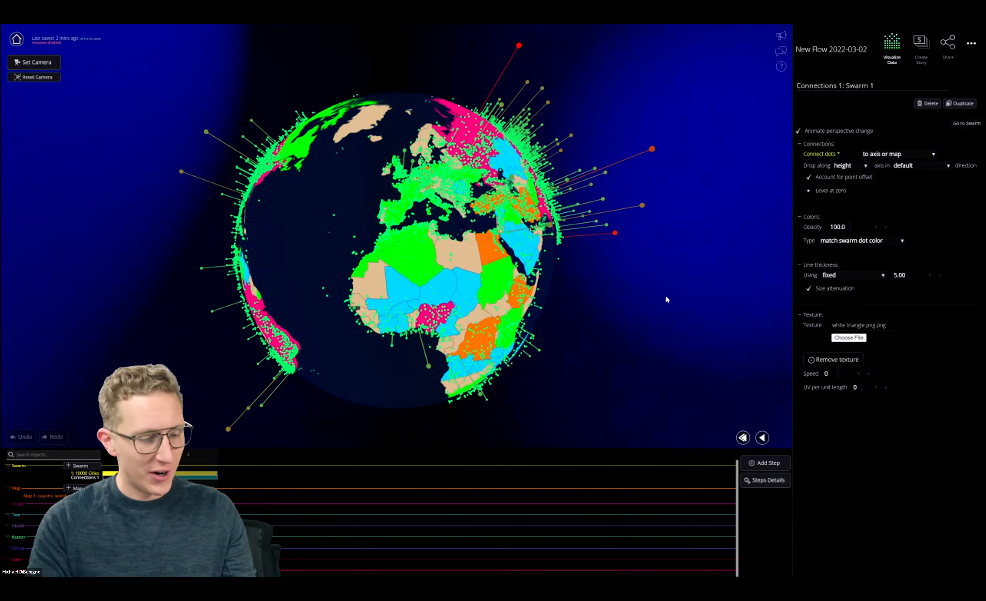
Save the flow and reload the editor.
key("ctrl+s")
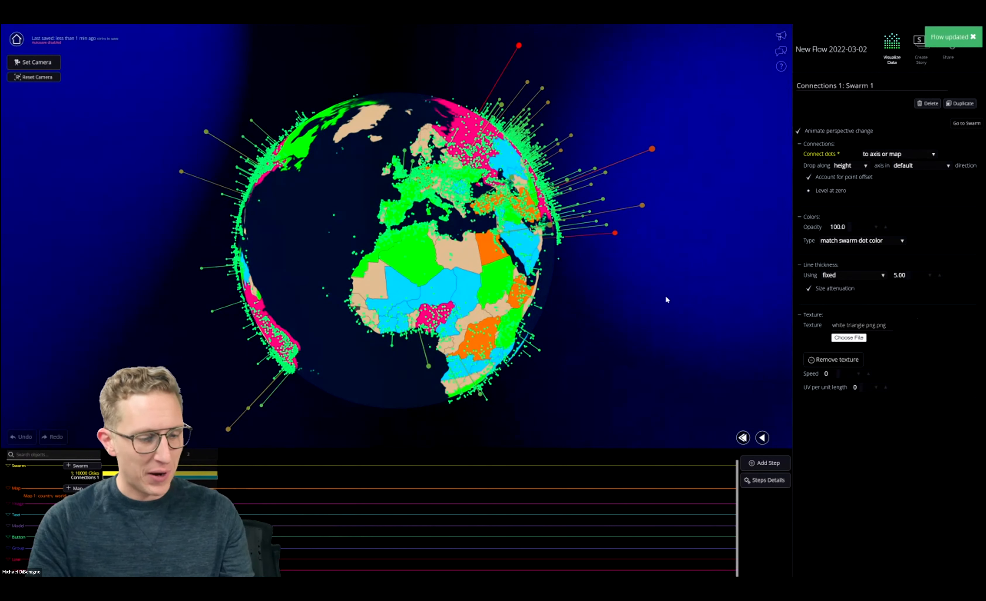
key("ctrl+r")
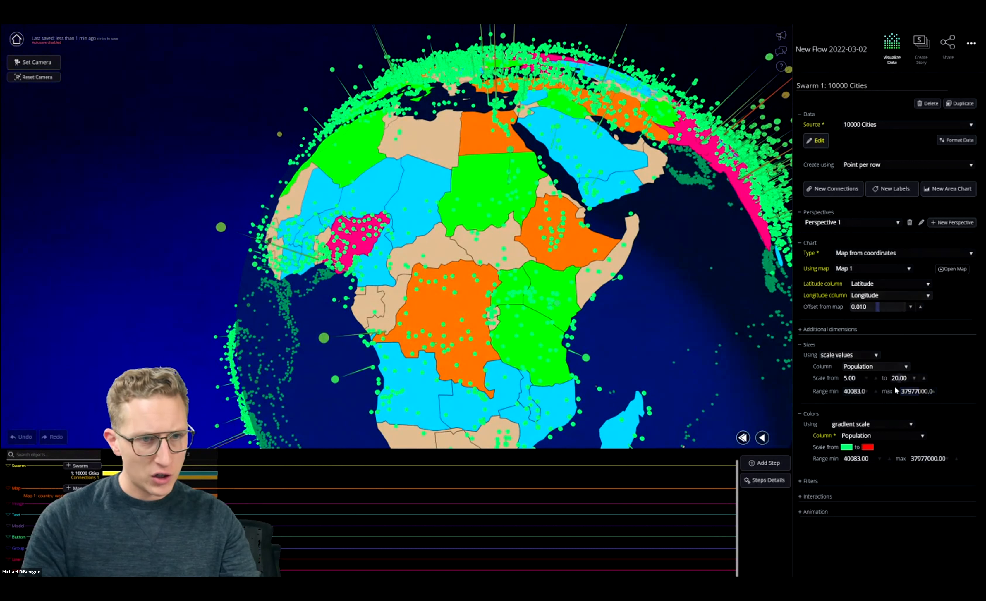
Set the fixed line thickness of the 10000 Cities swarm's connections to 20.
left_click(194, 480)
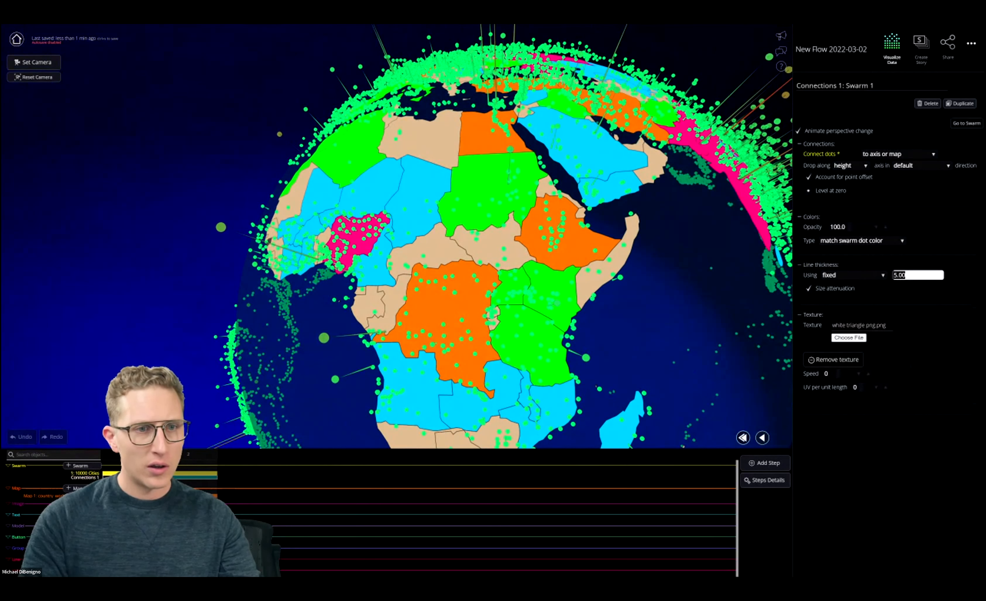
key("Return")
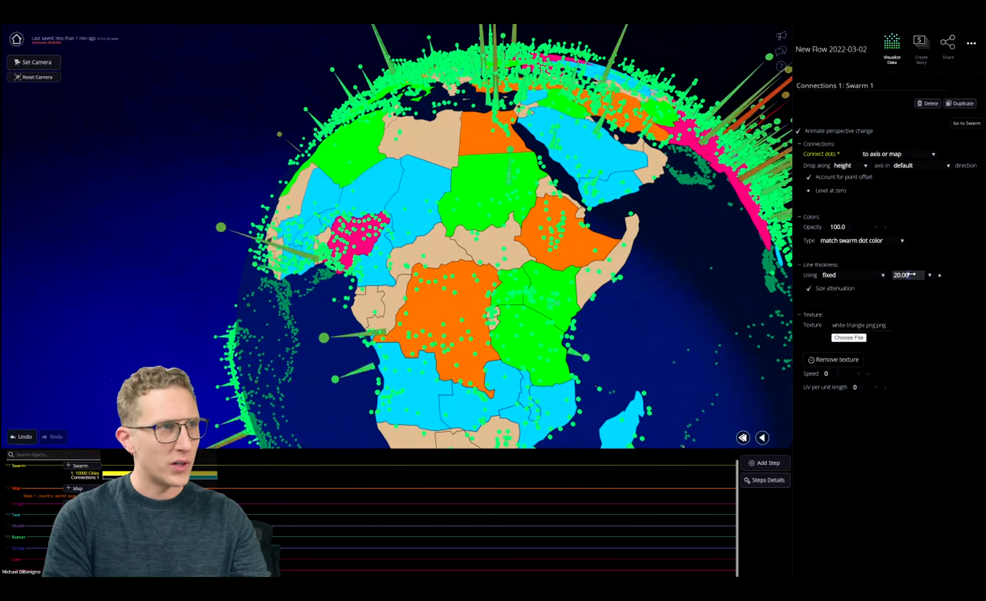
scroll(556, 259, "down", 10)
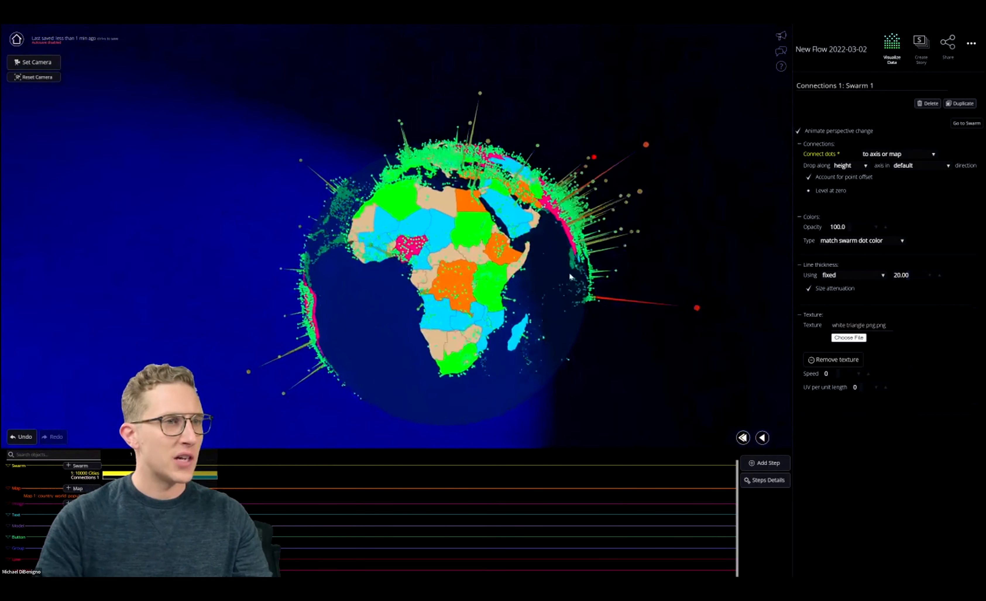
left_click_drag(538, 274, 611, 284)
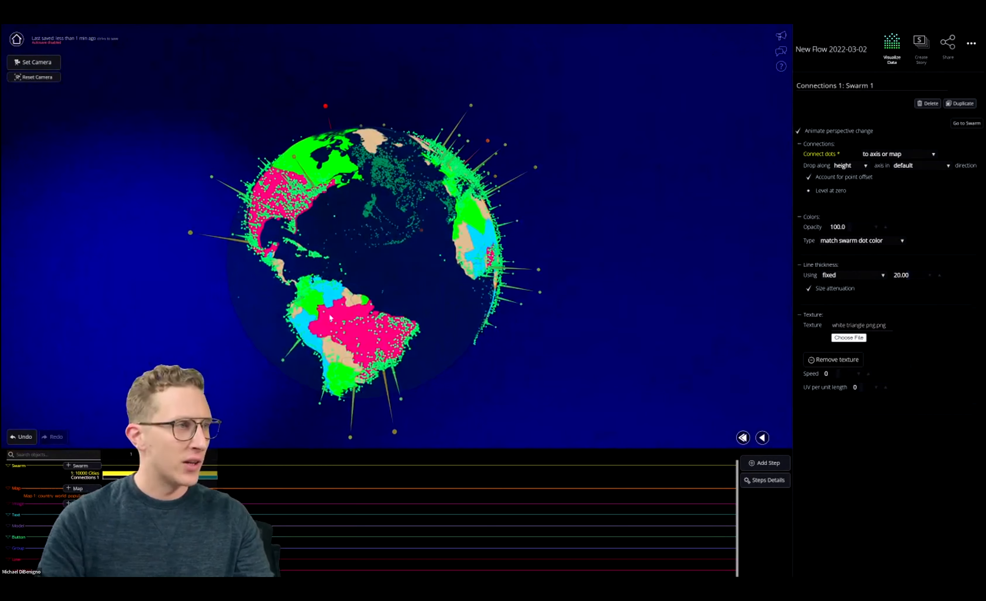
Hide the 10000 Cities swarm points in step 2 and inspect the remaining connection spikes around the globe.
left_click(390, 254)
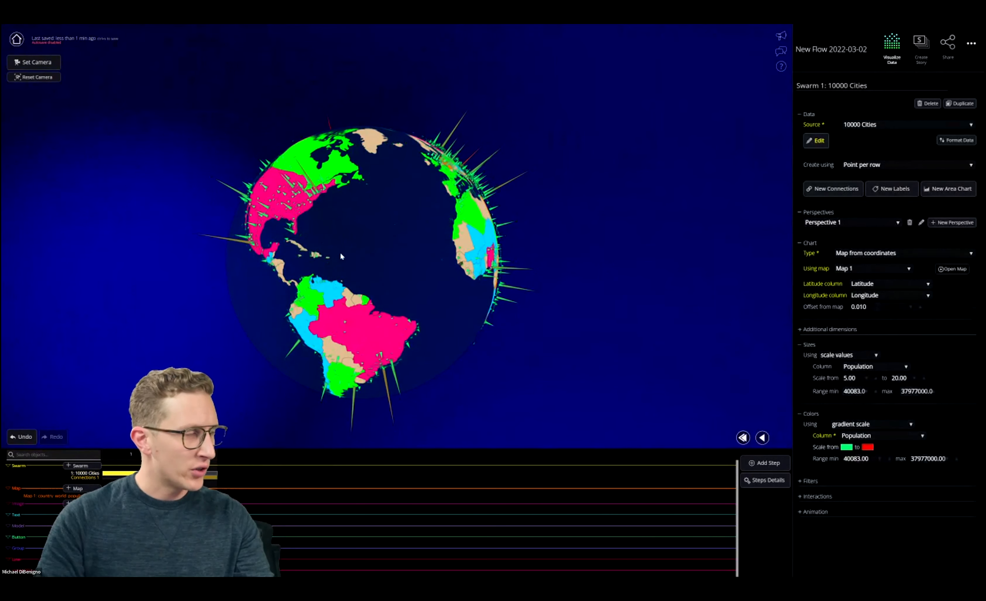
scroll(442, 274, "up", 5)
left_click_drag(454, 258, 286, 293)
left_click_drag(467, 284, 353, 329)
left_click_drag(534, 340, 720, 260)
left_click_drag(470, 280, 599, 265)
left_click_drag(513, 280, 632, 320)
left_click_drag(385, 304, 416, 336)
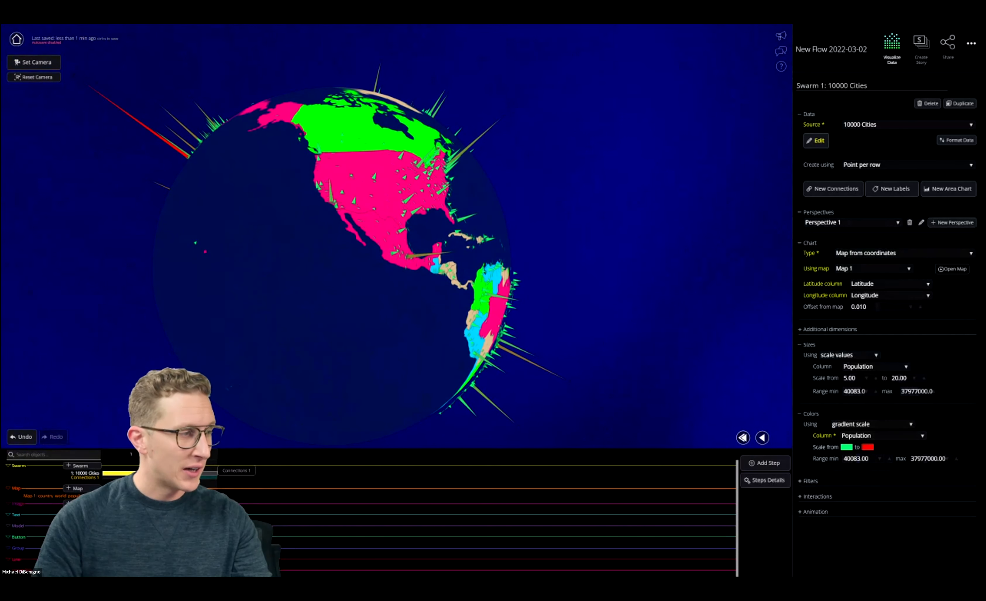
Return to the settings of the swarm's connections and save the flow.
left_click(174, 478)
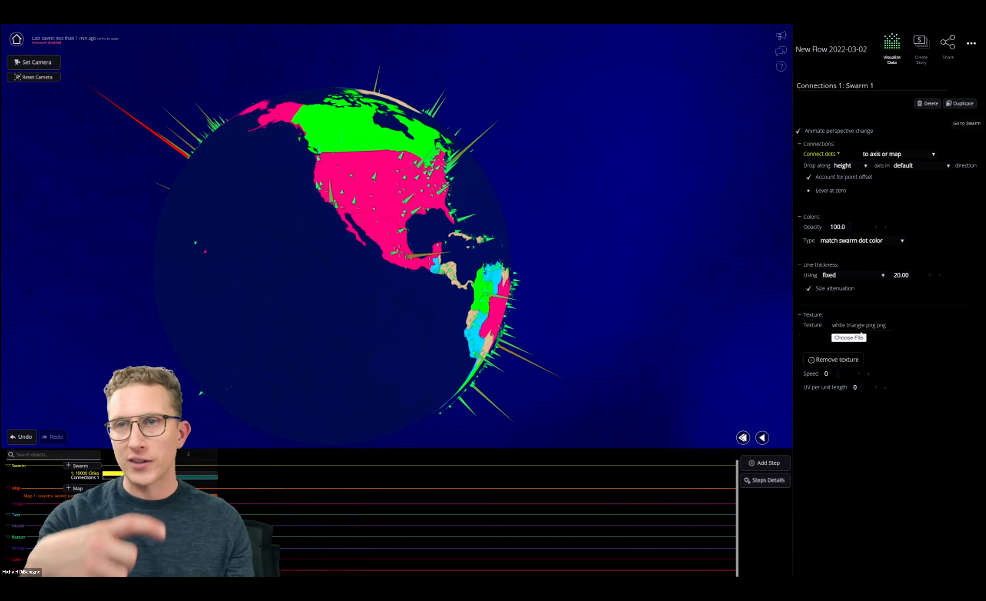
left_click_drag(609, 199, 575, 221)
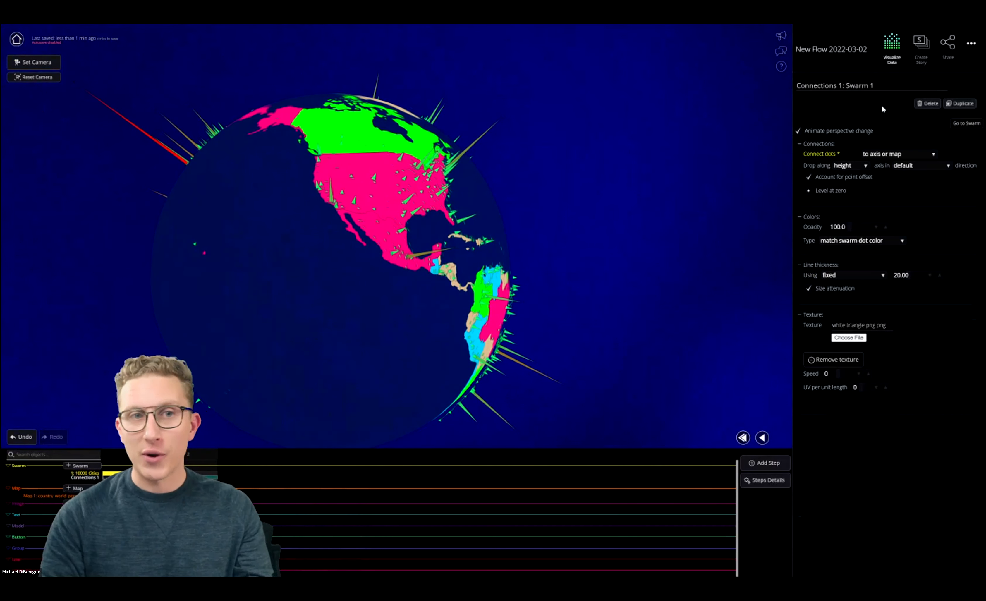
left_click(971, 43)
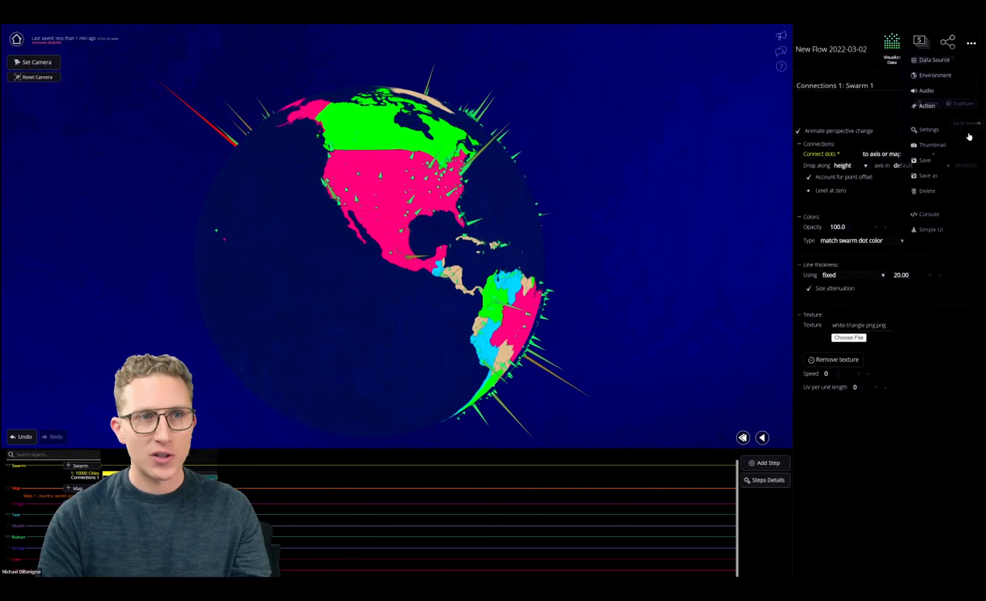
left_click(927, 163)
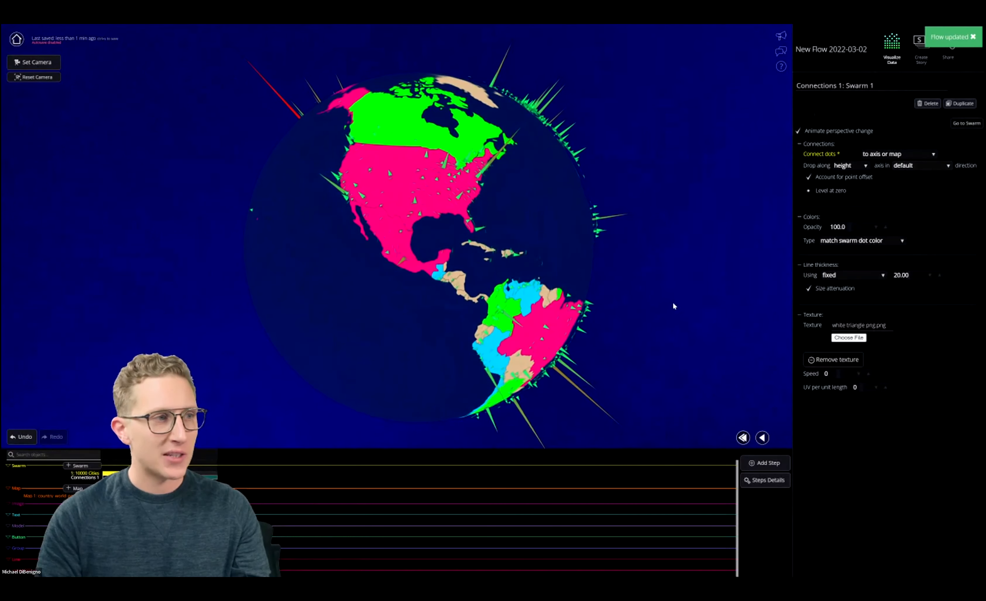